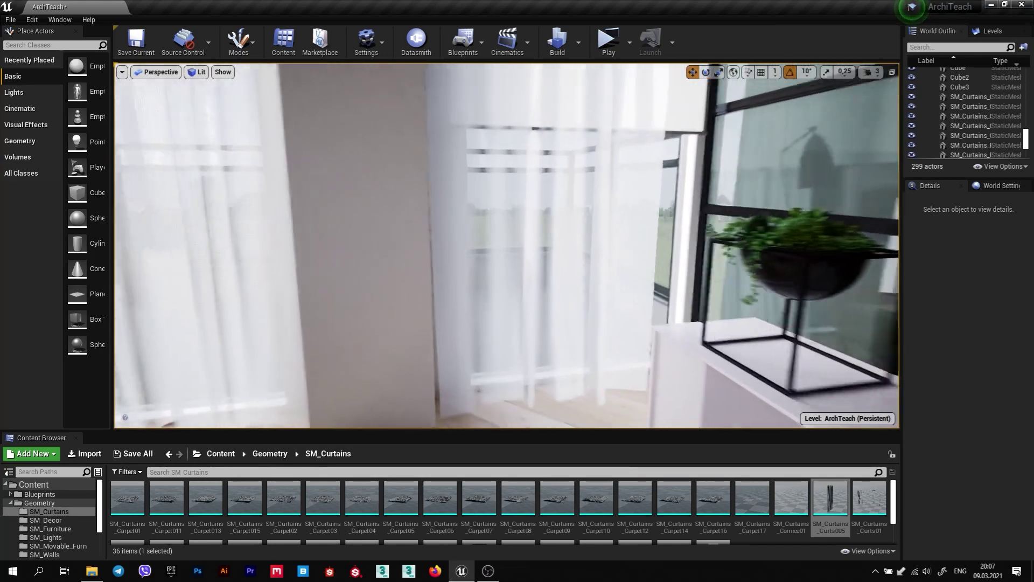
# Create a new material in the Content folder named MASTER_Curtain01.
pyautogui.moveTo(615, 268); pyautogui.dragTo(614, 268, button='right')
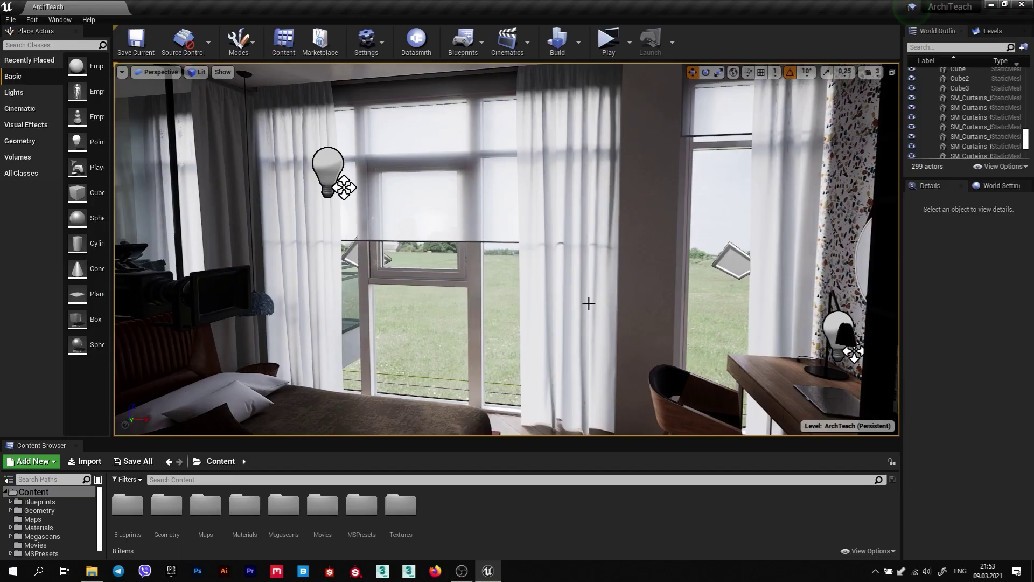
pyautogui.click(588, 304)
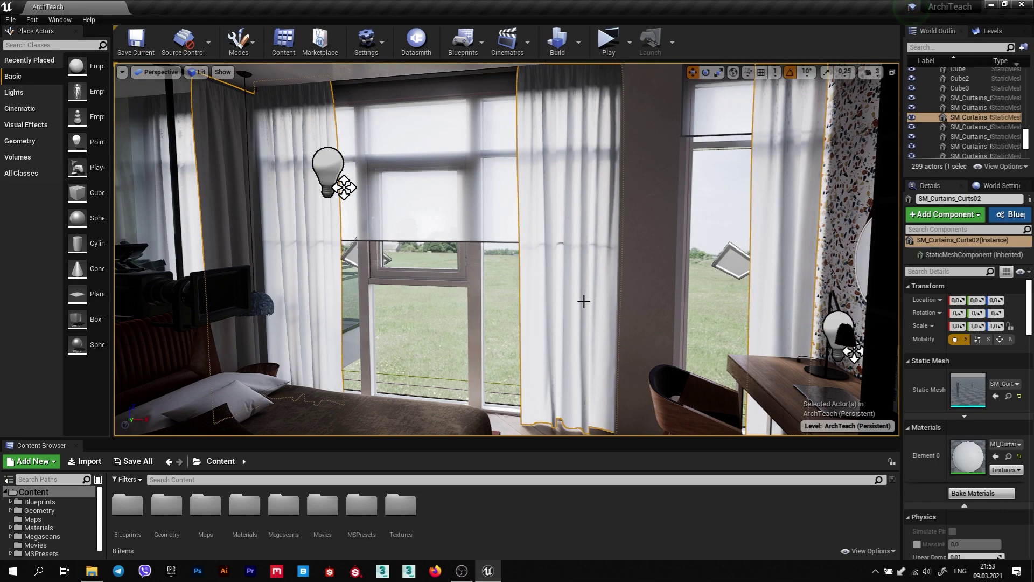
pyautogui.press('Escape')
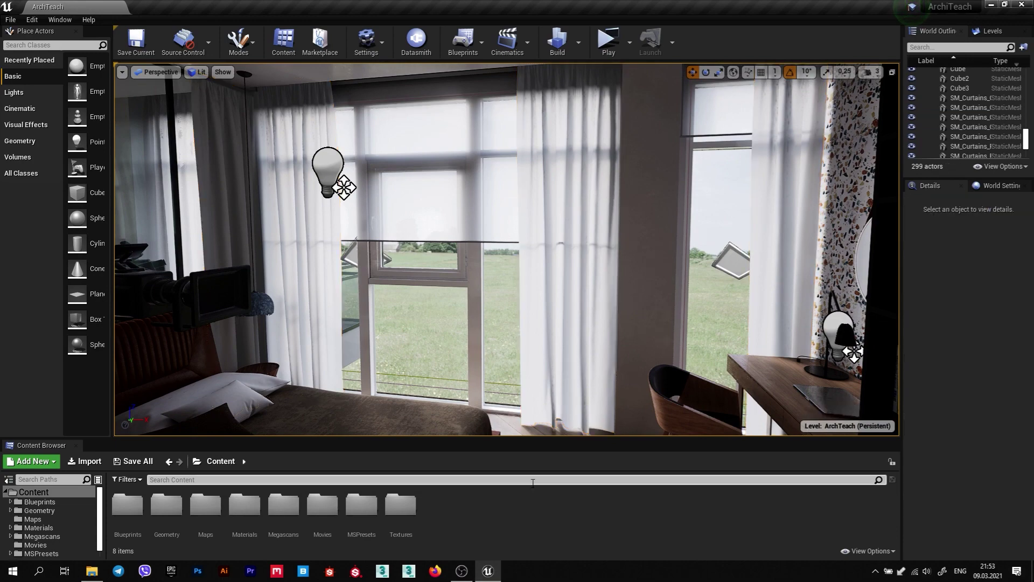
pyautogui.rightClick(516, 506)
pyautogui.click(569, 290)
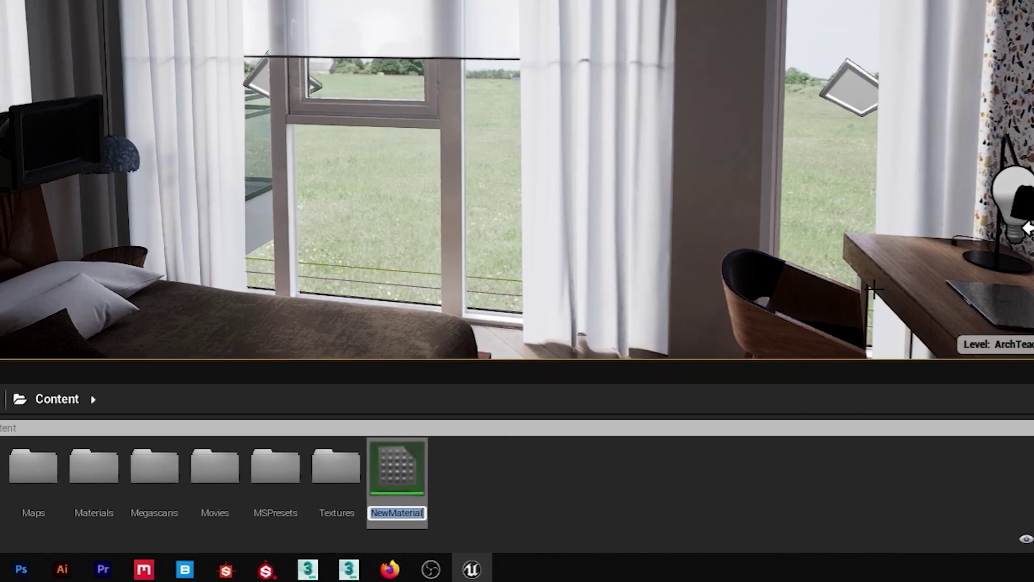
pyautogui.write('MAS')
pyautogui.write('TER_')
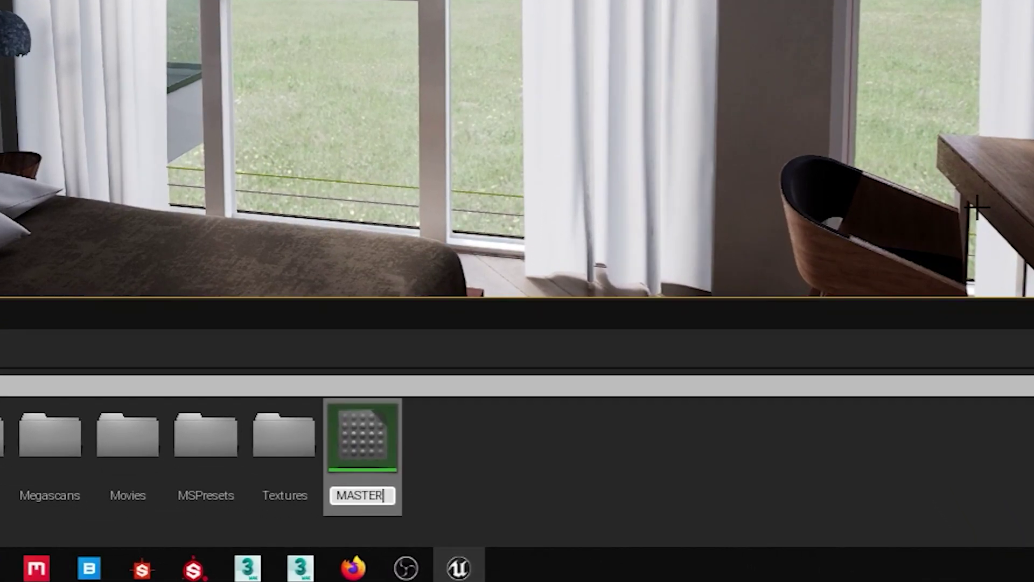
pyautogui.write('C')
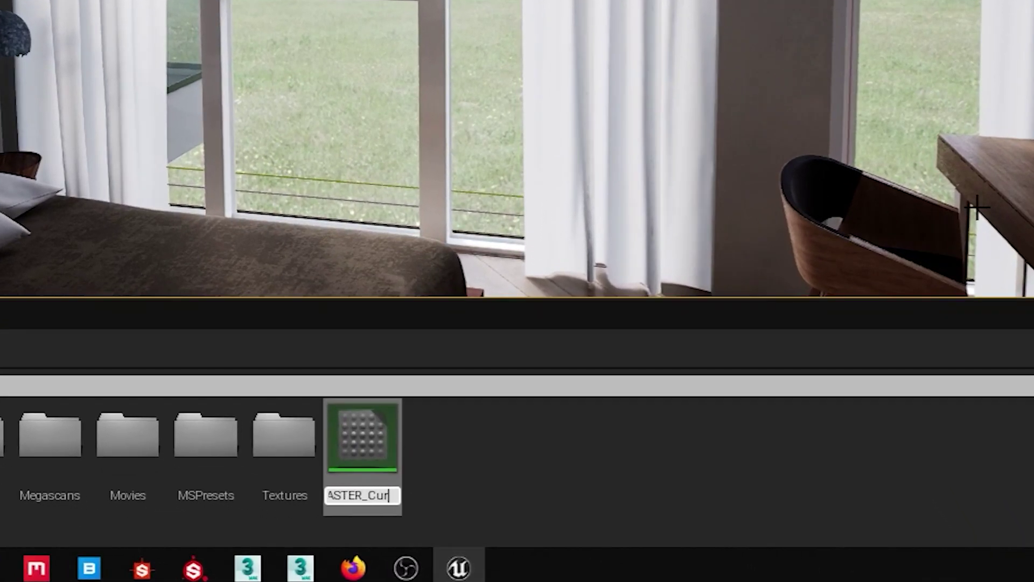
pyautogui.press('Return')
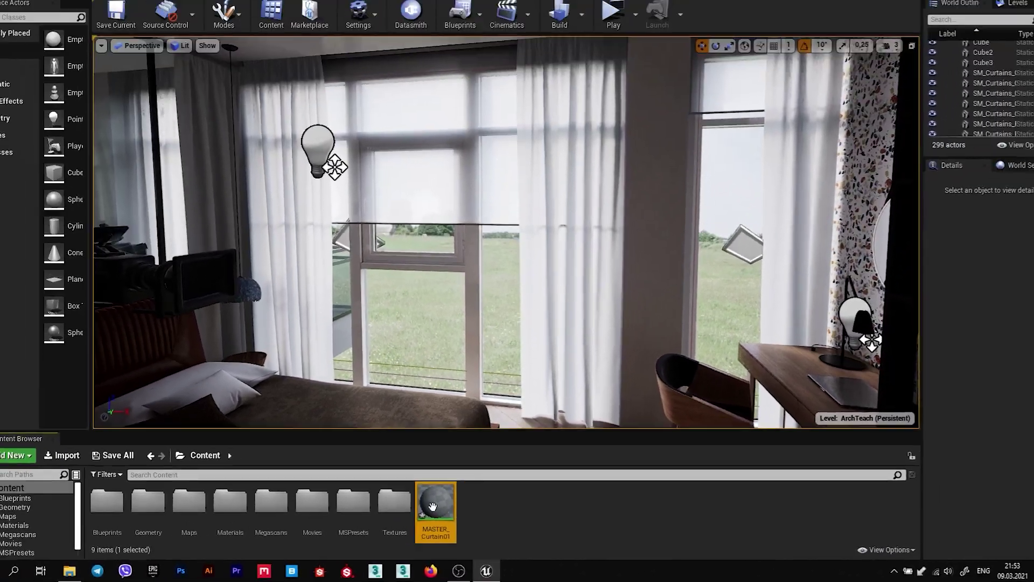
# Open MASTER_Curtain01 and set its shading model to Subsurface with Two Sided enabled.
pyautogui.doubleClick(434, 509)
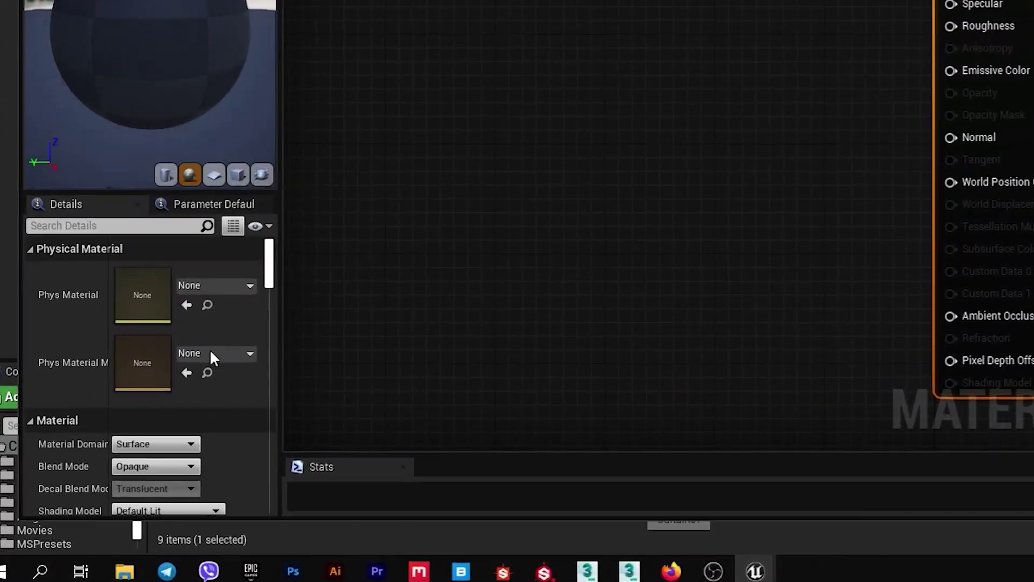
pyautogui.click(176, 469)
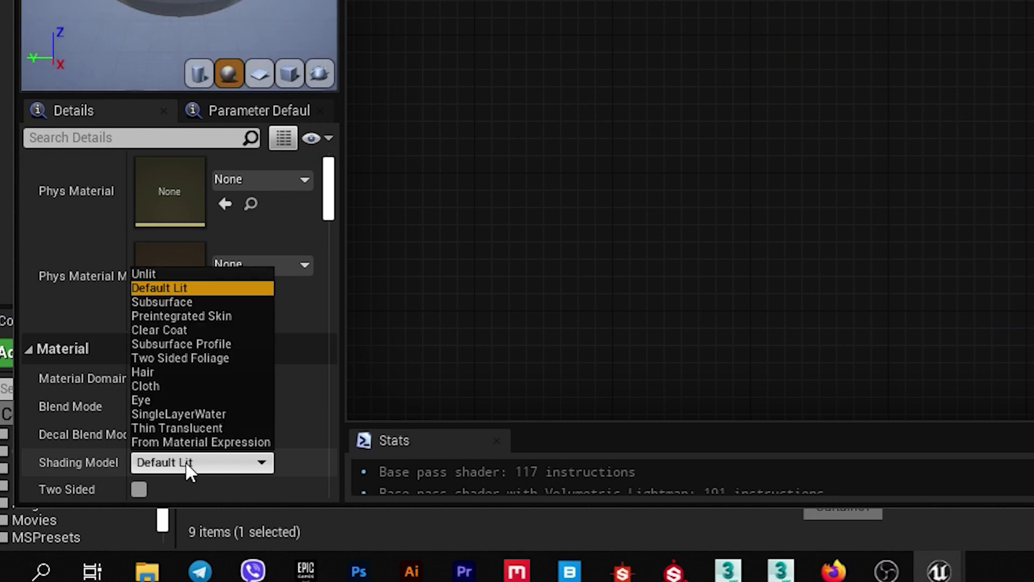
pyautogui.click(178, 301)
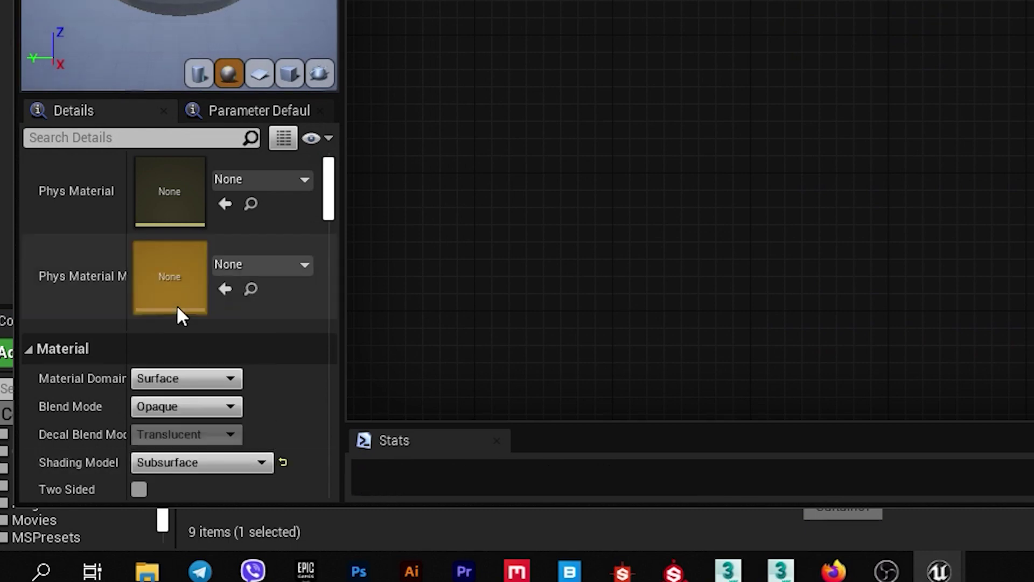
pyautogui.click(138, 489)
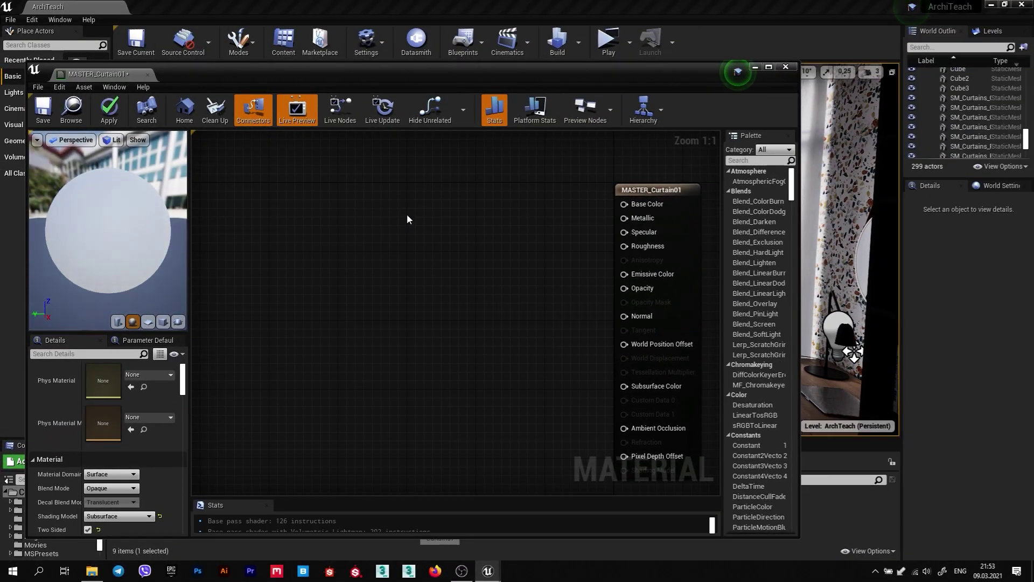
# Add a grey (0.531) Constant3Vector and convert it to a parameter named Color.
pyautogui.click(414, 200)
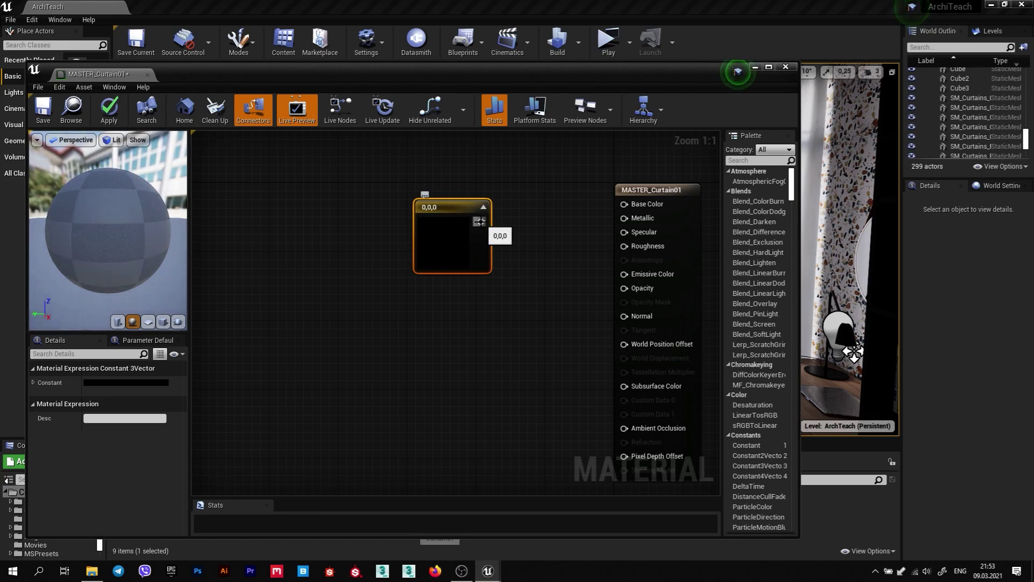
pyautogui.moveTo(423, 207); pyautogui.dragTo(329, 198)
pyautogui.click(125, 382)
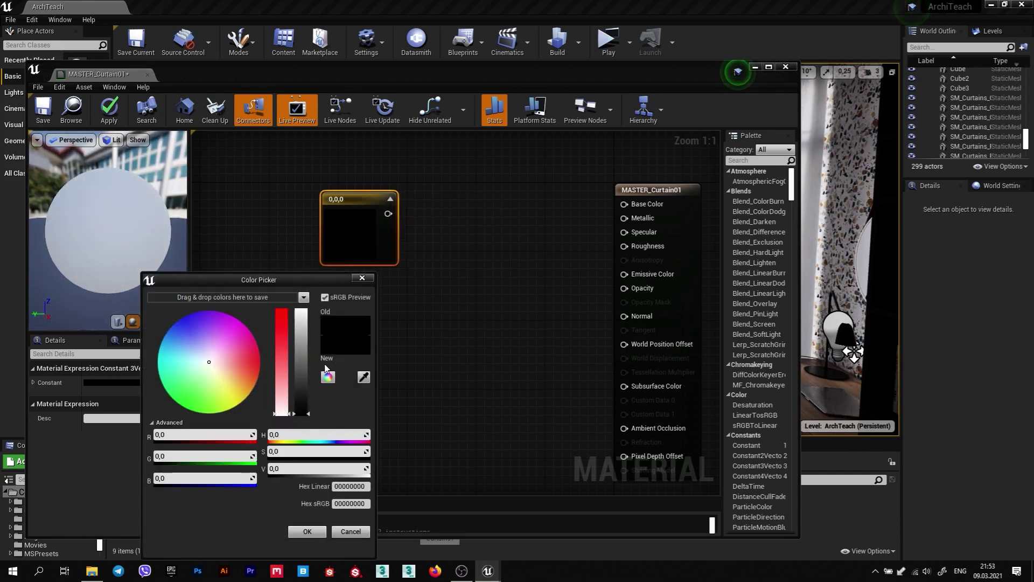
pyautogui.click(307, 364)
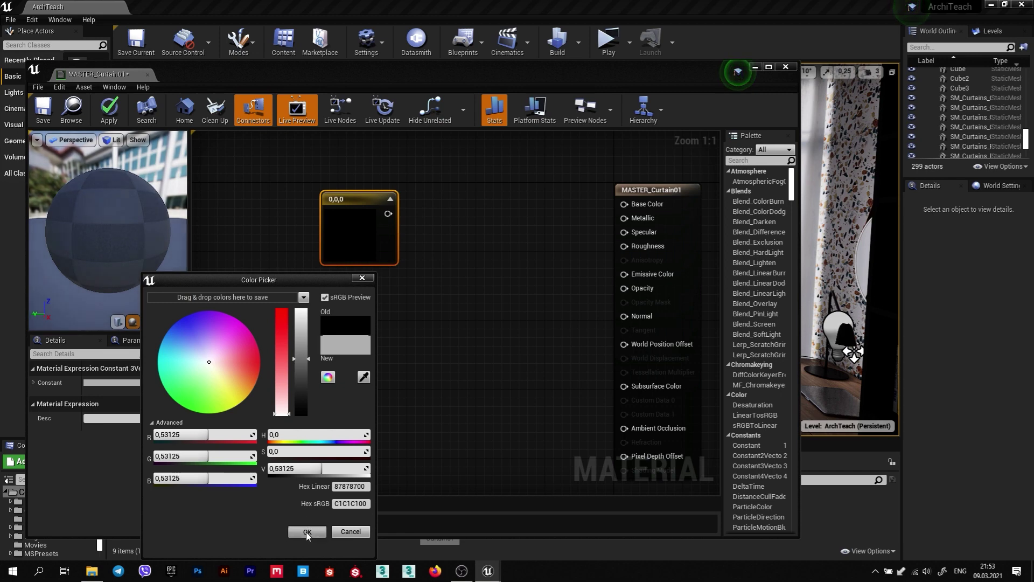
pyautogui.click(307, 531)
pyautogui.rightClick(354, 196)
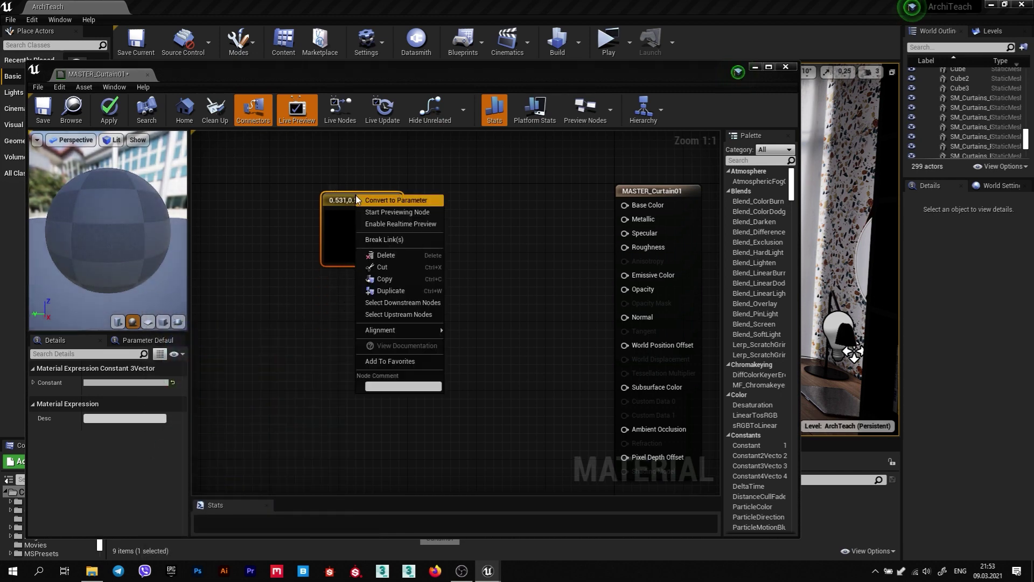
pyautogui.click(393, 199)
pyautogui.write('Color')
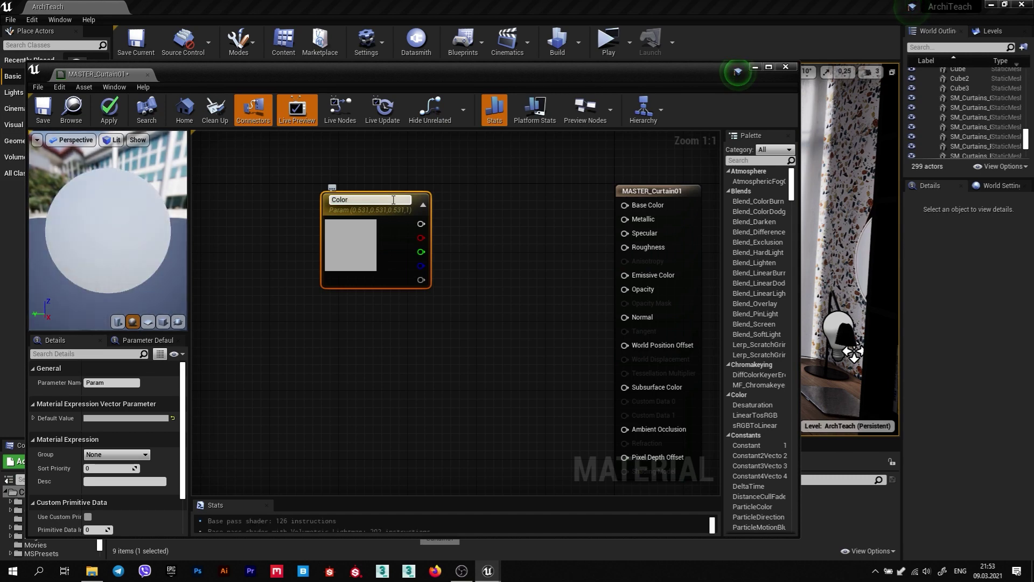
pyautogui.press('Return')
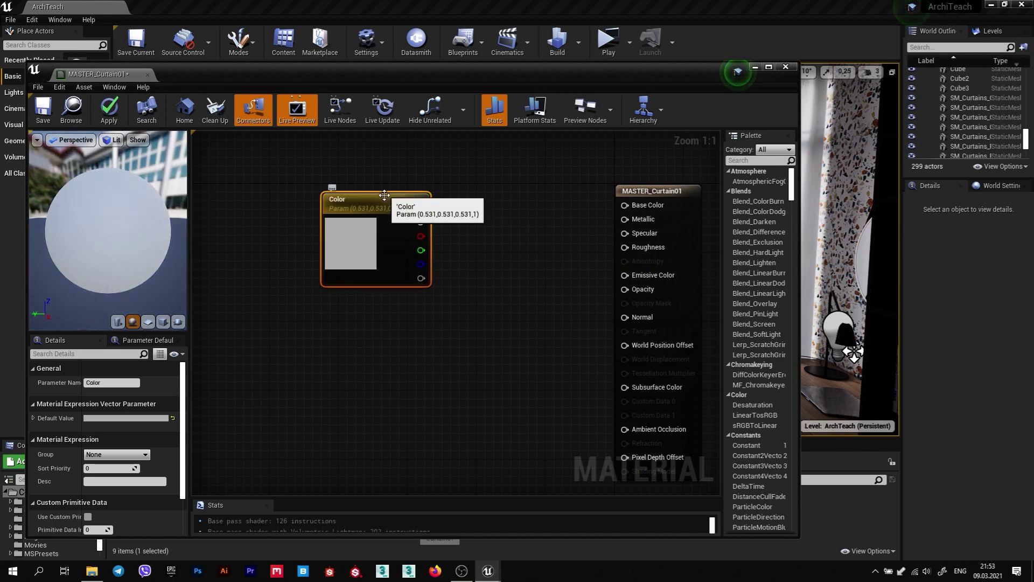
# Add a Multiply node and wire the Color parameter into its A input.
pyautogui.moveTo(388, 200); pyautogui.dragTo(258, 201)
pyautogui.click(446, 241)
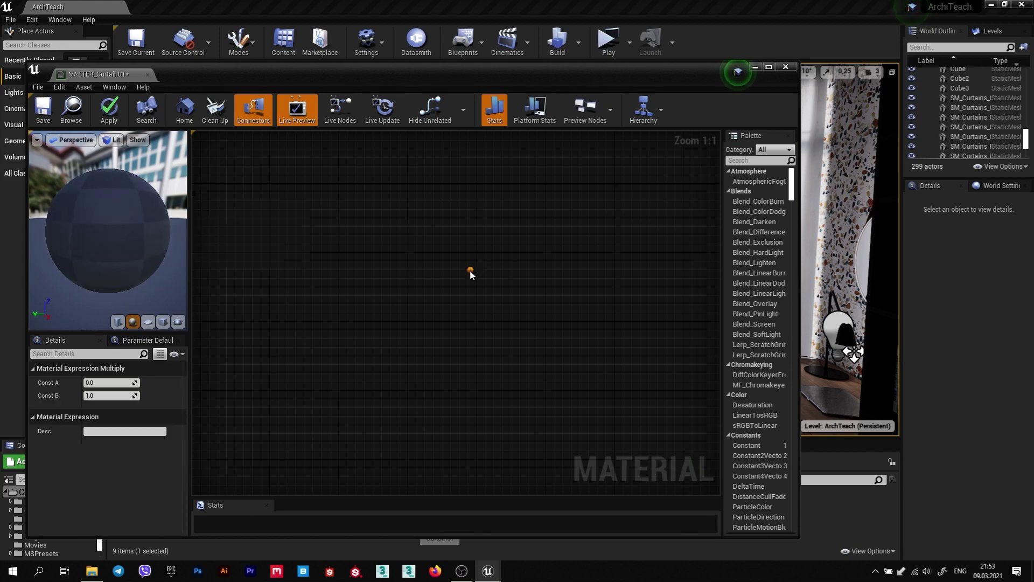
pyautogui.click(470, 271)
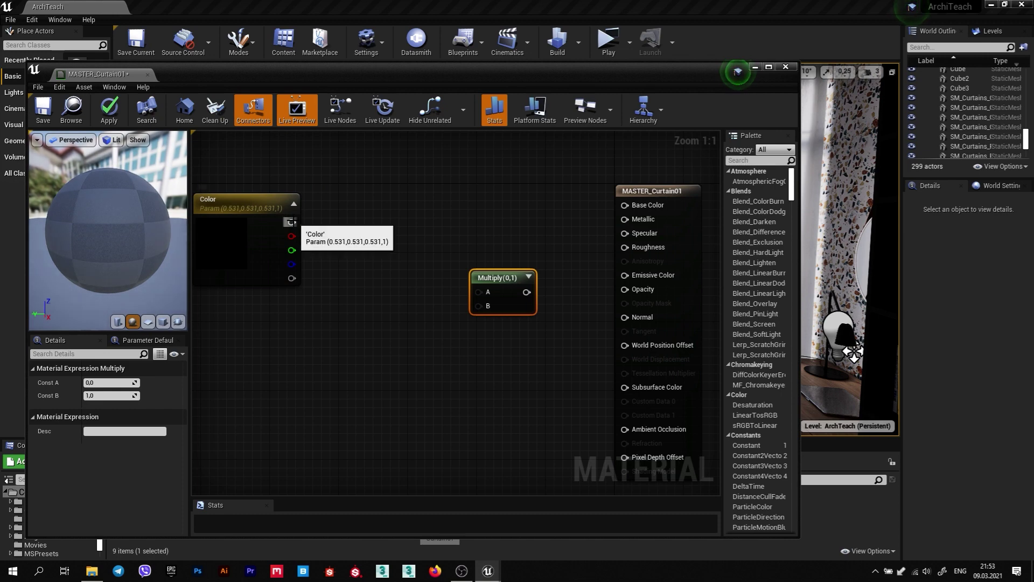
pyautogui.moveTo(291, 222); pyautogui.dragTo(478, 291)
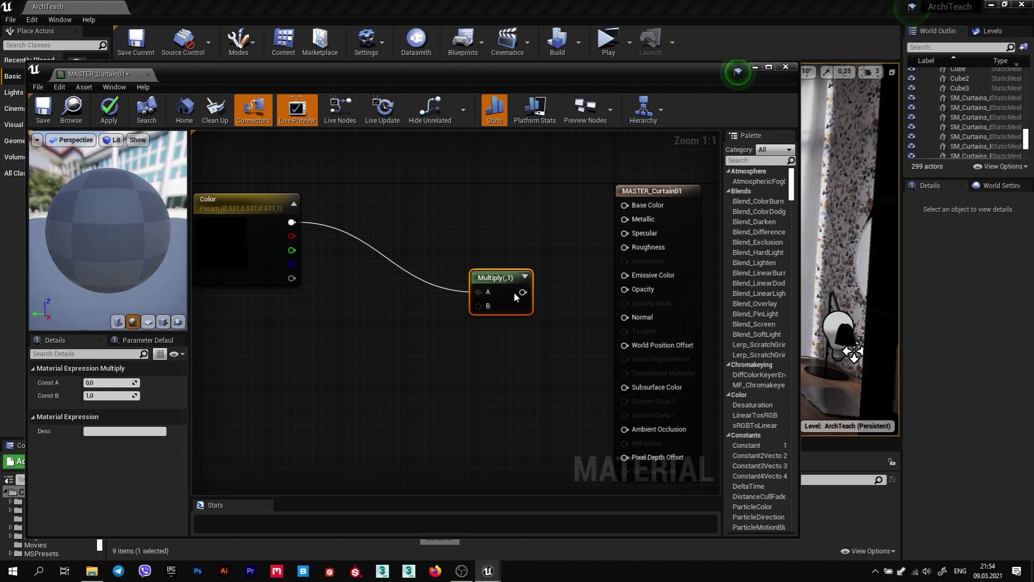
pyautogui.click(409, 332)
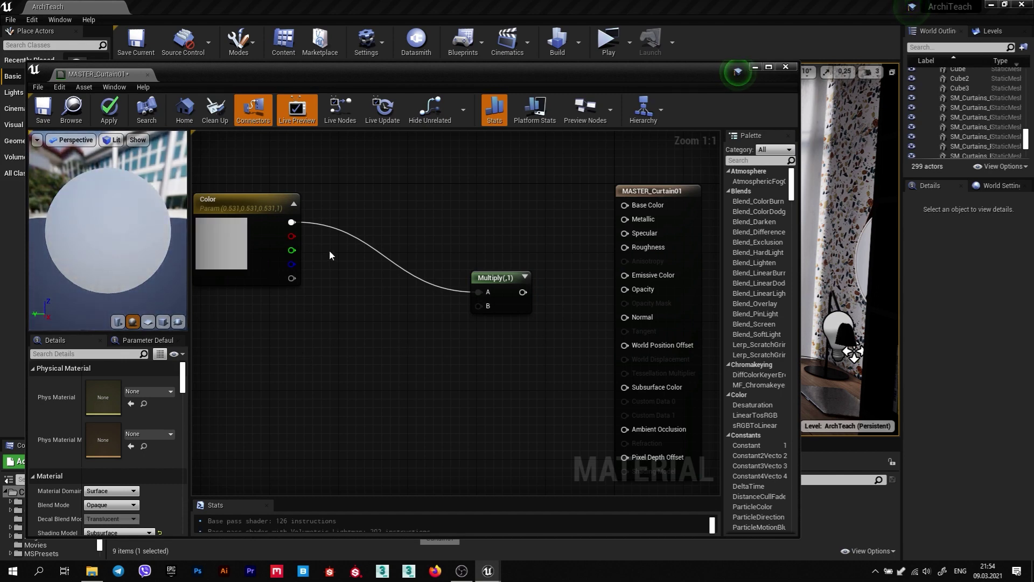
# Wire a new Color intencity scalar parameter into Multiply's B, and Multiply's output into Base Color.
pyautogui.click(336, 357)
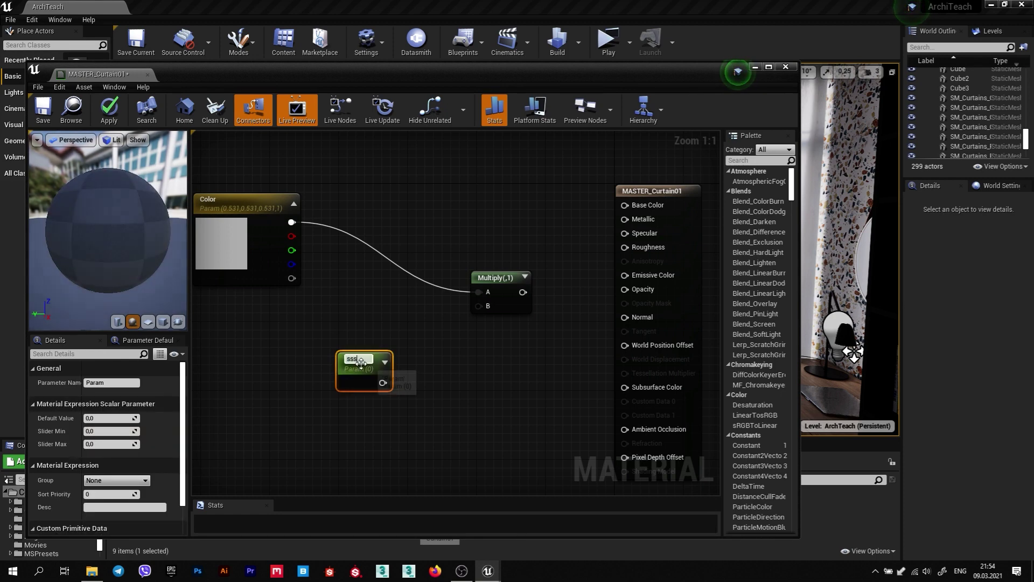
pyautogui.write('sss')
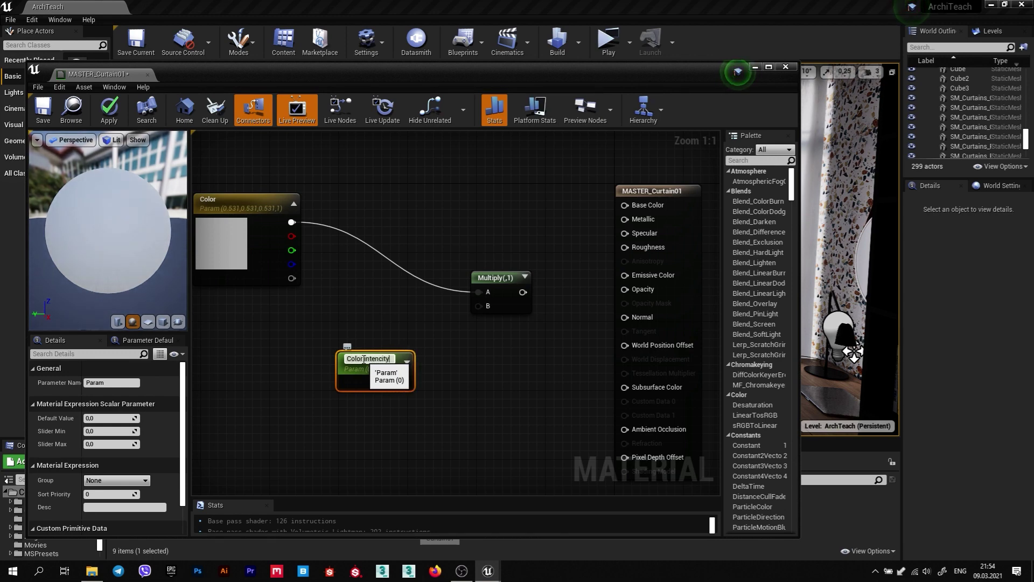
pyautogui.press('Return')
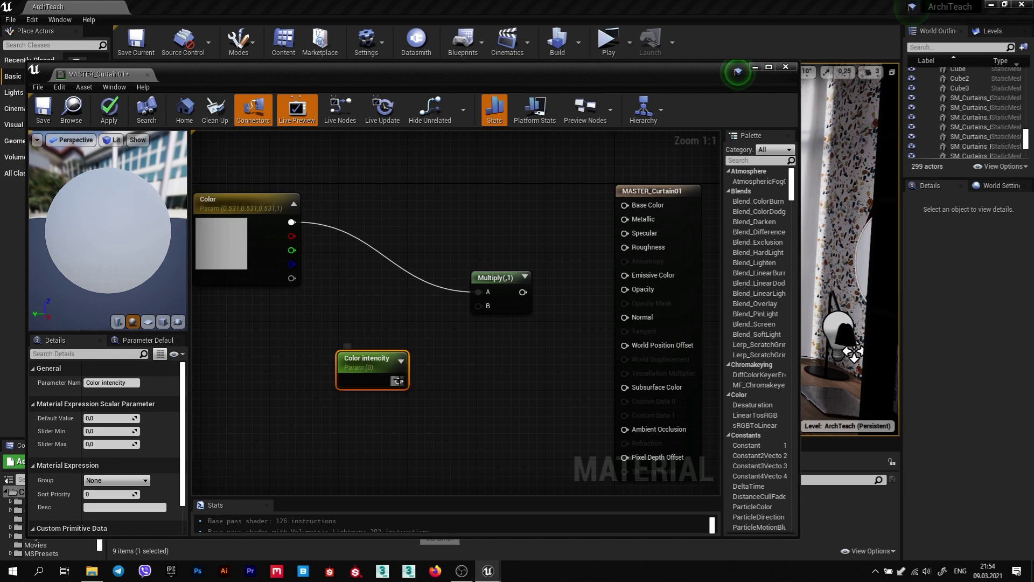
pyautogui.moveTo(399, 381)
pyautogui.mouseDown()
pyautogui.moveTo(466, 336)
pyautogui.moveTo(479, 306)
pyautogui.moveTo(625, 208)
pyautogui.mouseUp()
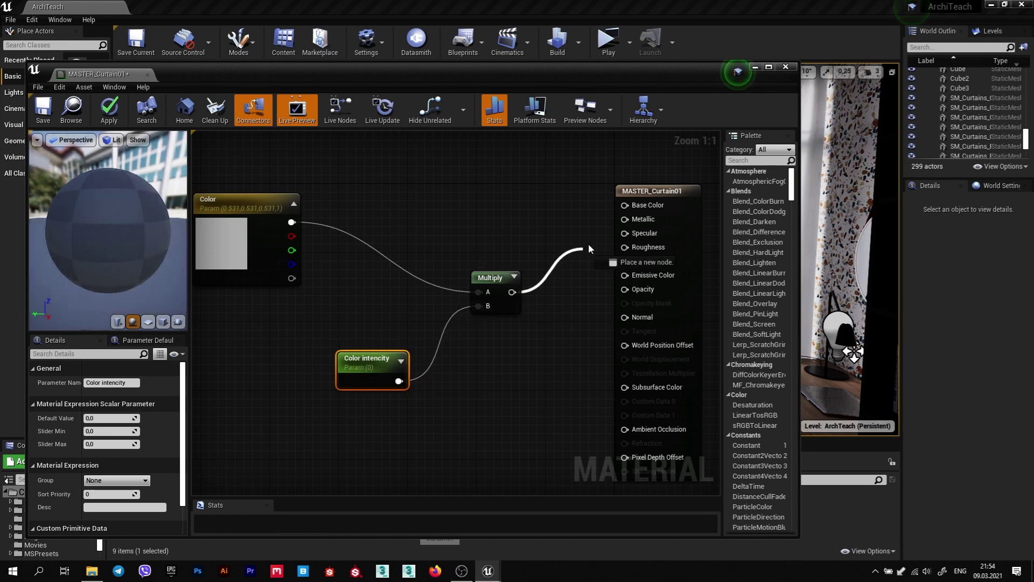
pyautogui.moveTo(538, 323); pyautogui.dragTo(564, 219, button='right')
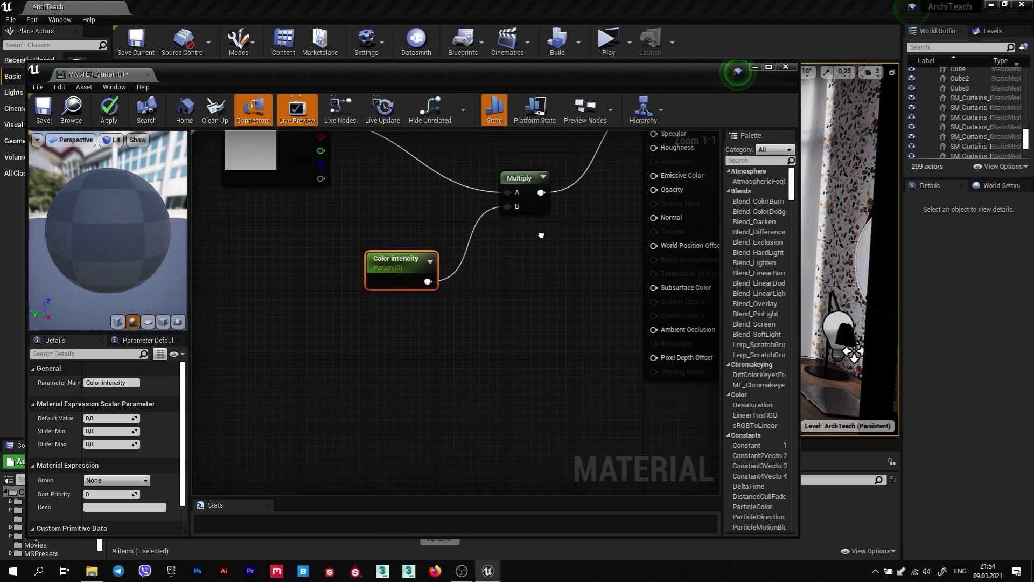
pyautogui.scroll(-1, 532, 340)
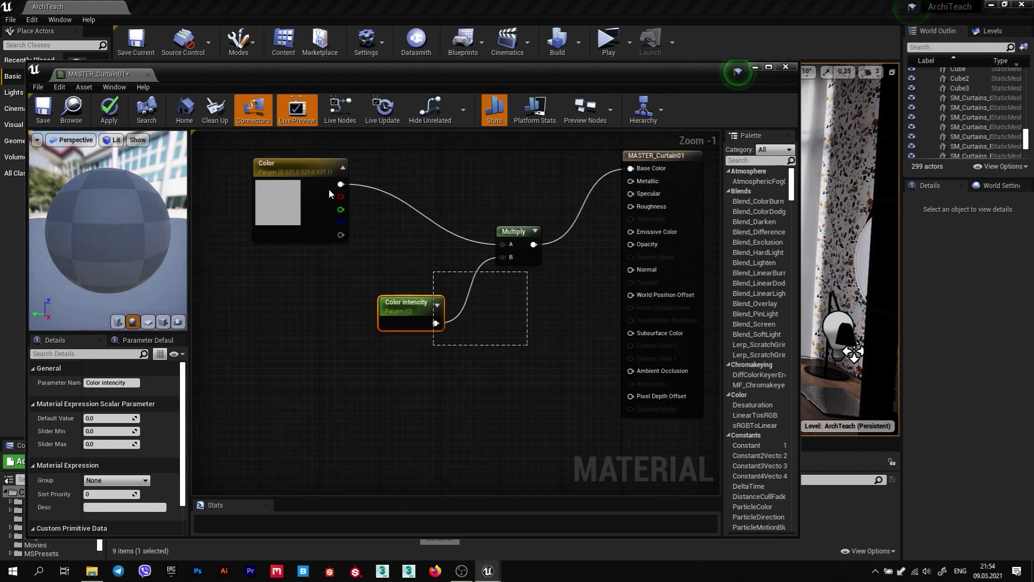
pyautogui.moveTo(532, 335); pyautogui.dragTo(329, 189)
pyautogui.moveTo(525, 234); pyautogui.dragTo(455, 188, button='right')
pyautogui.click(509, 283)
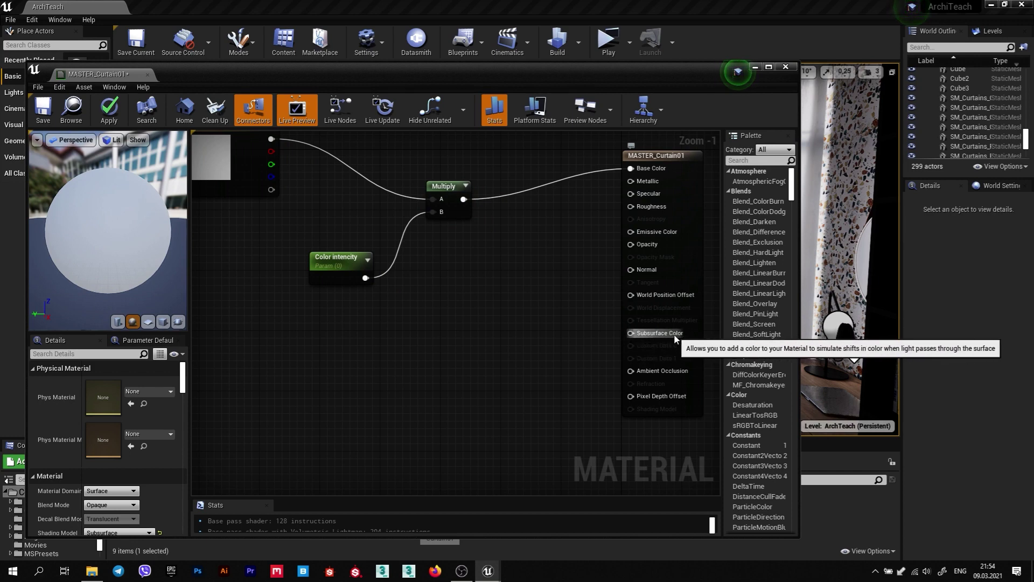
pyautogui.click(348, 272)
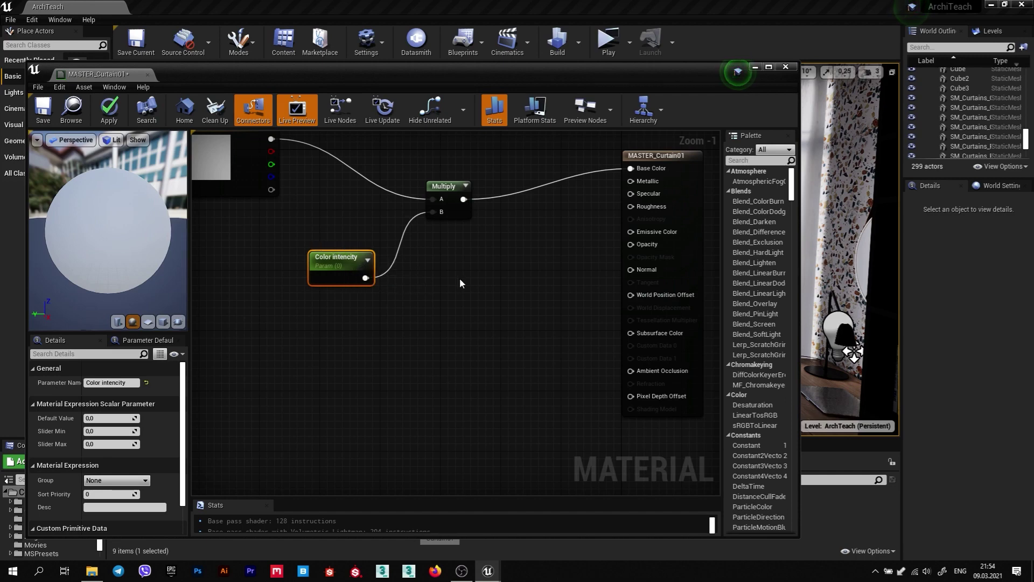
# Duplicate Color intencity as a 'Subsurface color' parameter feeding Subsurface Color, then save the material.
pyautogui.hotkey('ctrl', 'v')
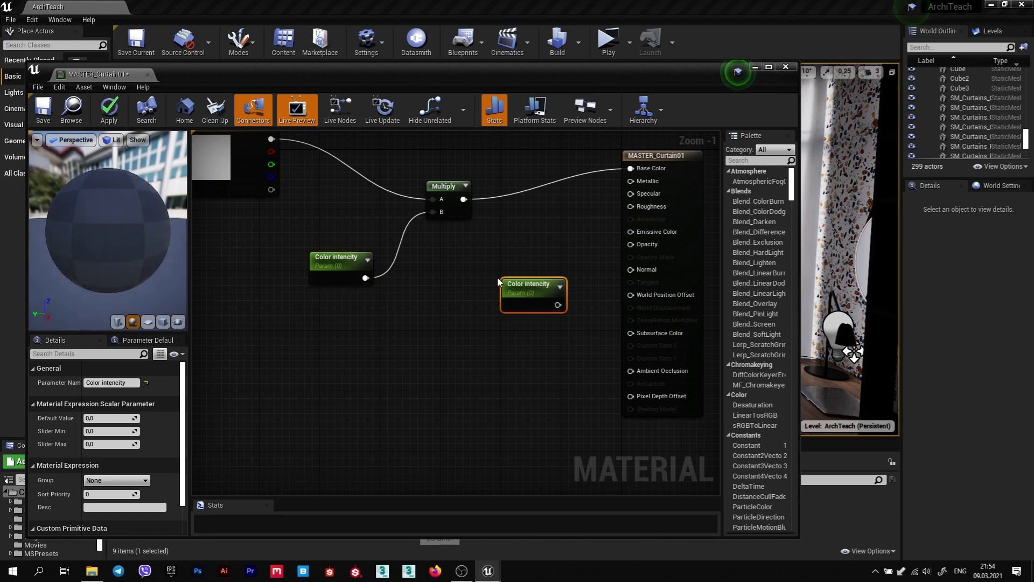
pyautogui.moveTo(557, 305)
pyautogui.mouseDown()
pyautogui.moveTo(482, 358)
pyautogui.moveTo(630, 333)
pyautogui.mouseUp()
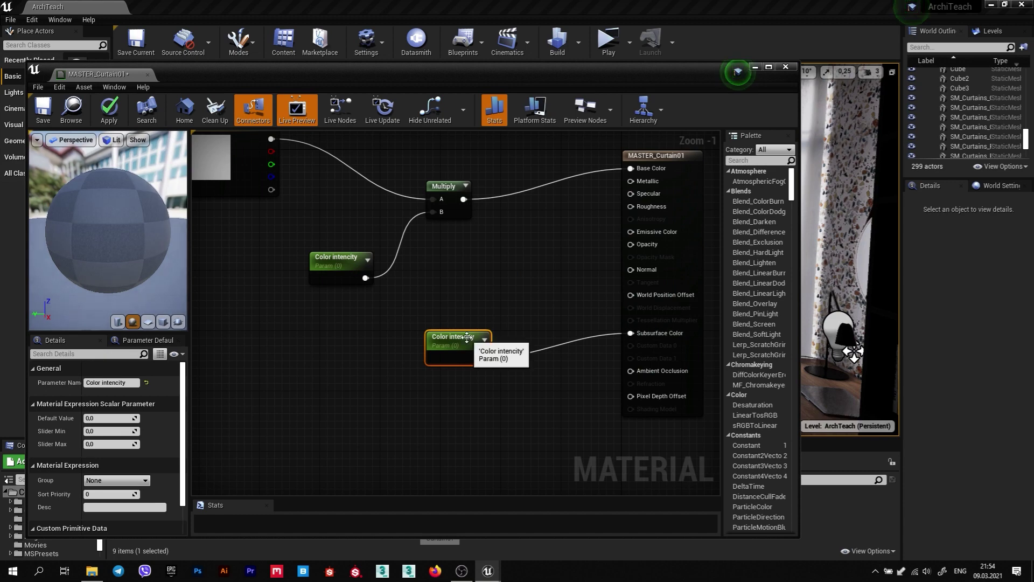
pyautogui.click(134, 382)
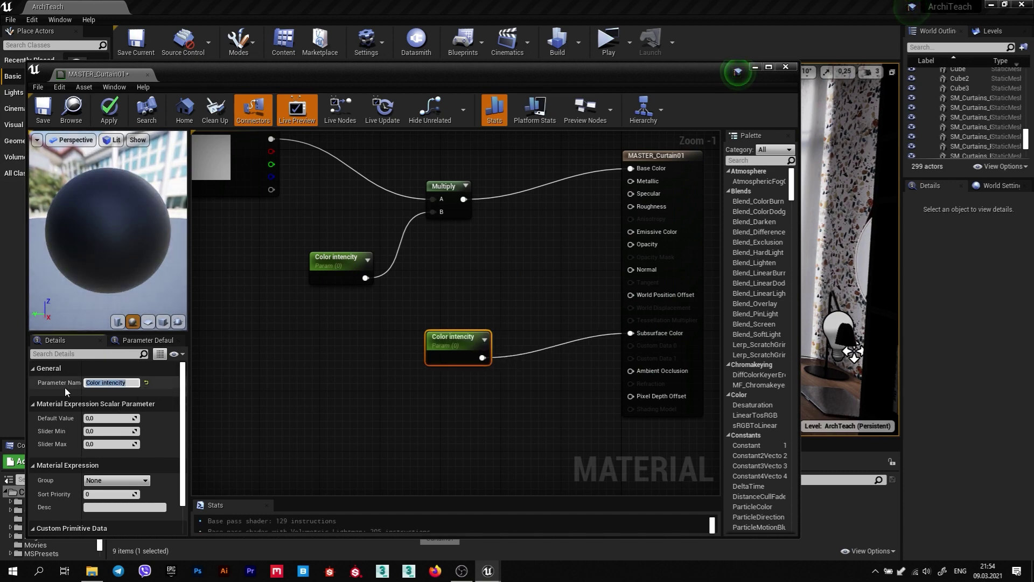
pyautogui.write('Sub')
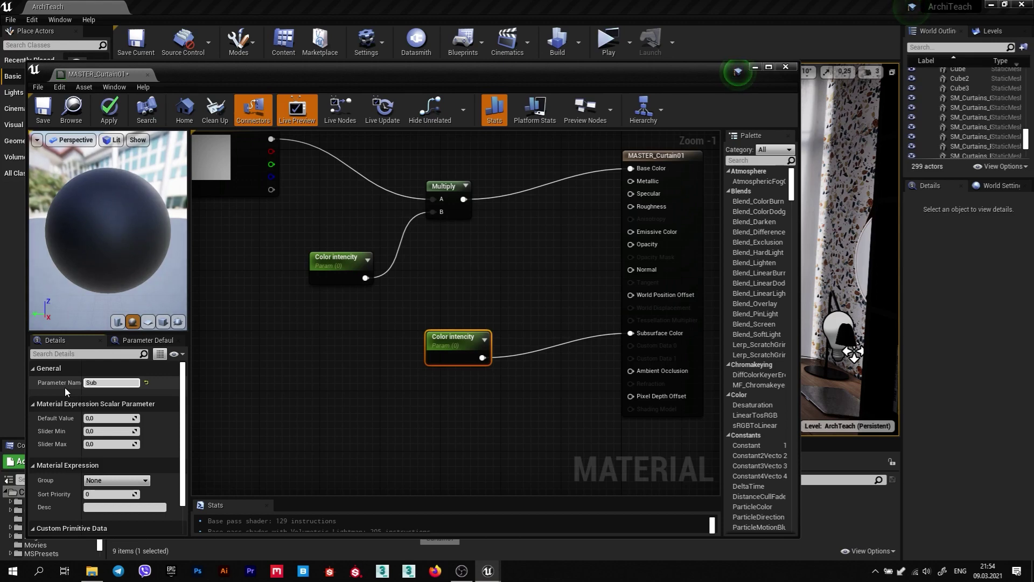
pyautogui.write('surface ')
pyautogui.write('color')
pyautogui.press('Return')
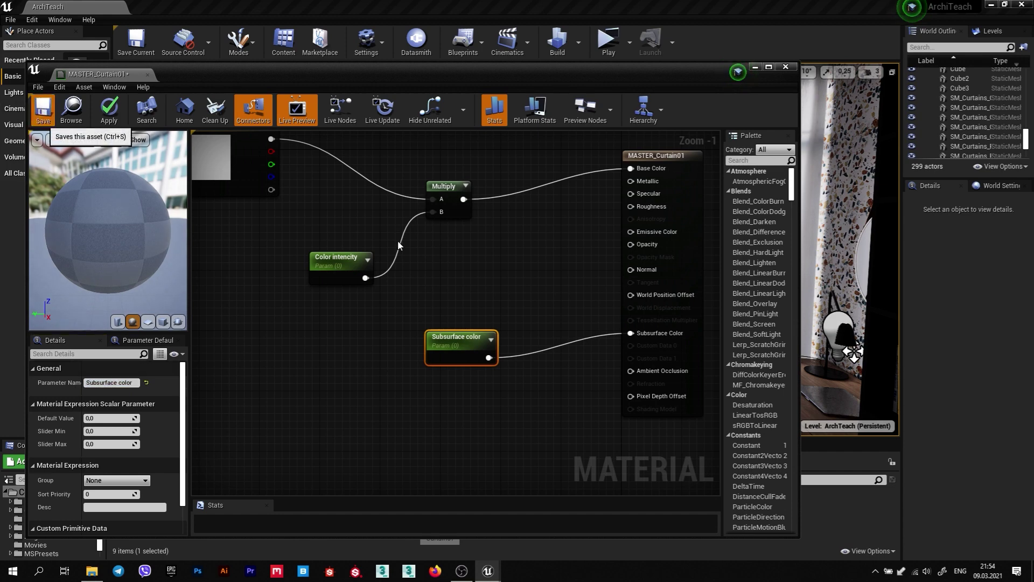
pyautogui.click(43, 110)
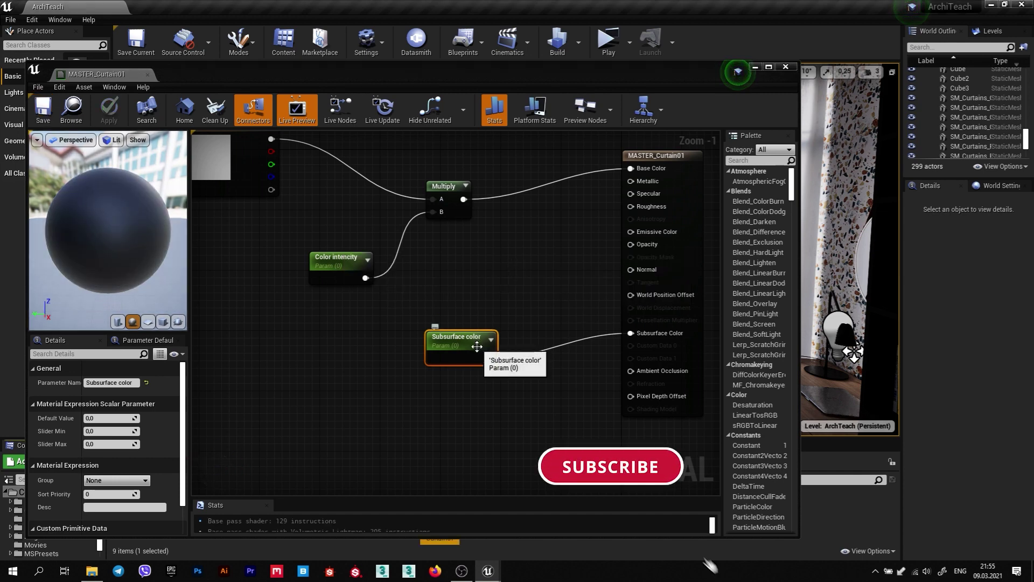
# Close the material editor and create a MASTER_Curtain01 material instance named MI_Curtain01.
pyautogui.click(786, 69)
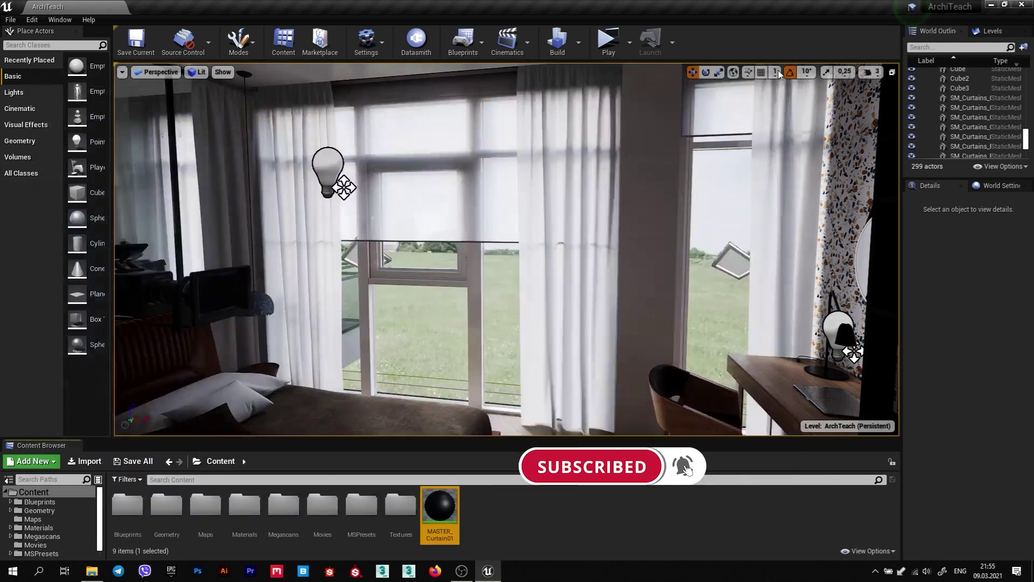
pyautogui.moveTo(445, 503)
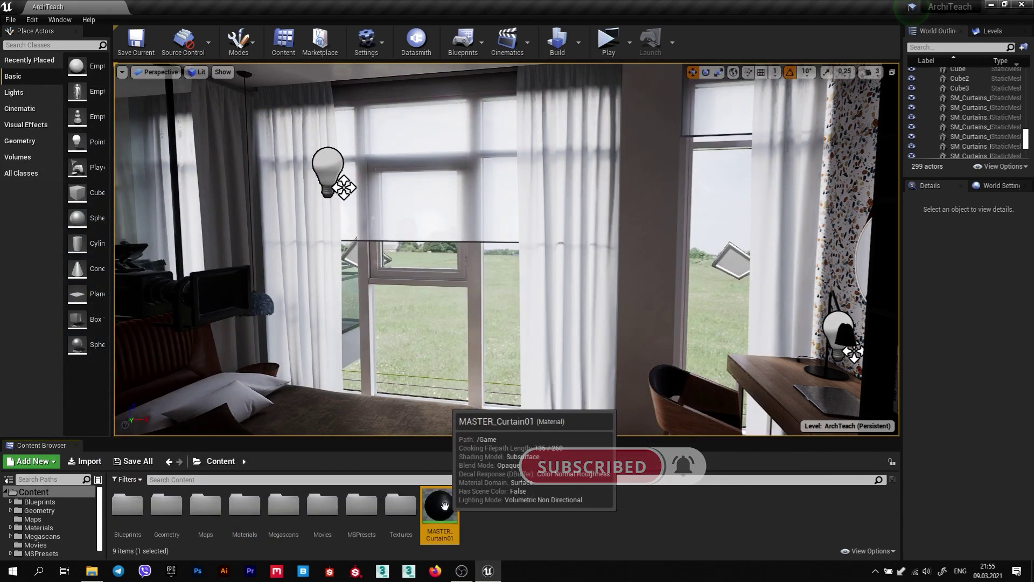
pyautogui.rightClick(444, 505)
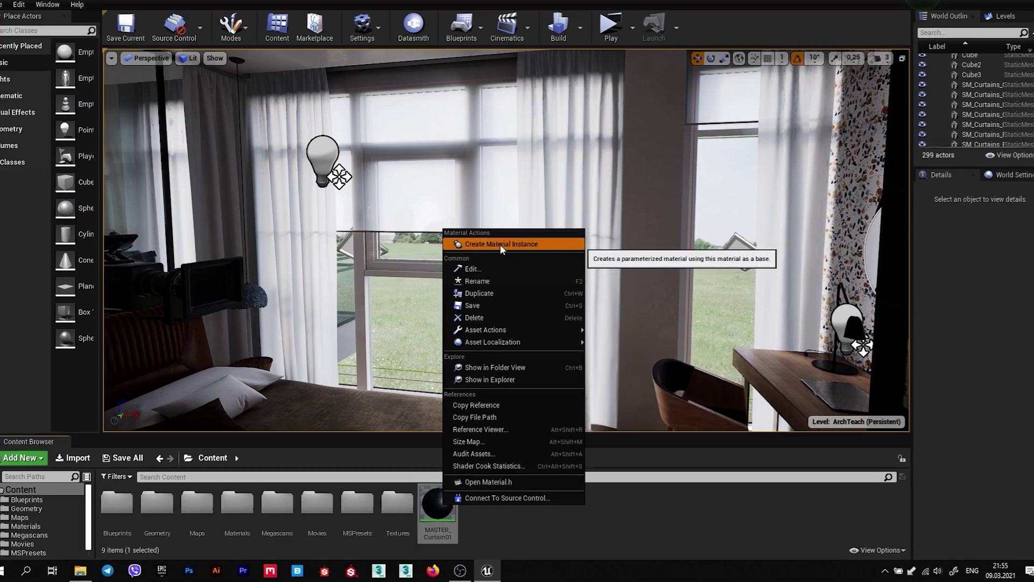
pyautogui.click(500, 258)
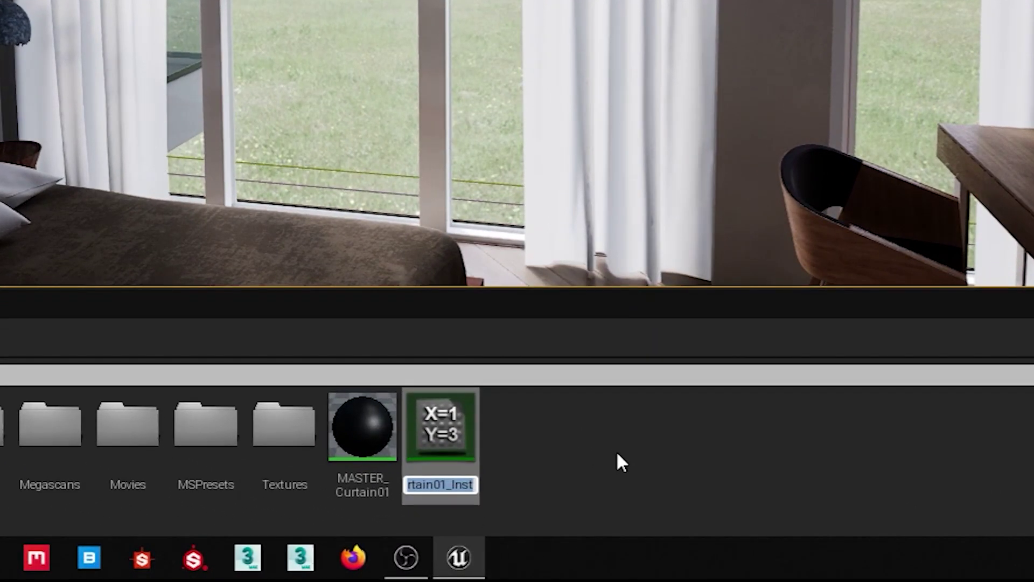
pyautogui.press('Home')
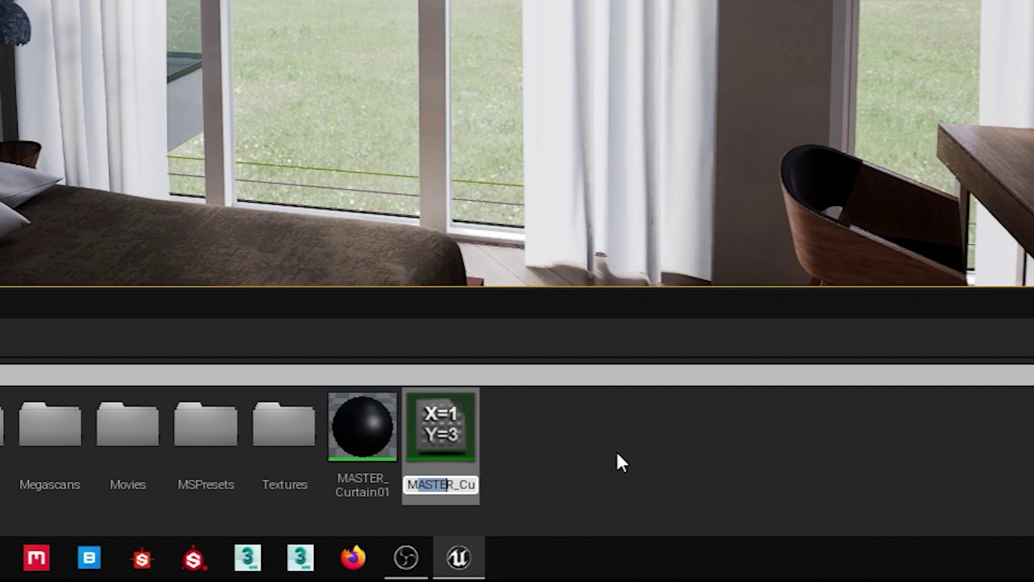
pyautogui.write('I_Curtair')
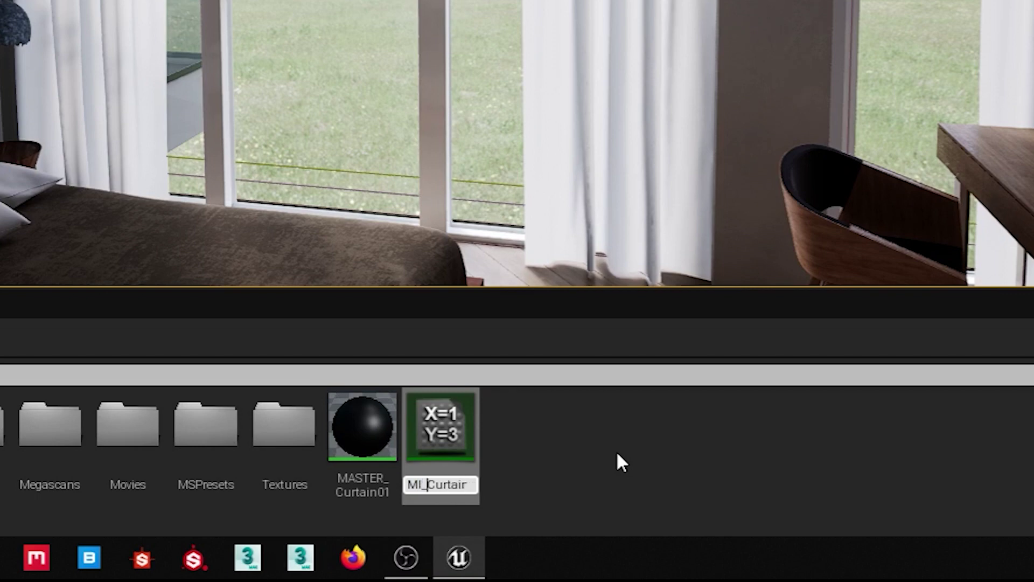
pyautogui.press('Right')
pyautogui.press('Right')
pyautogui.press('Right')
pyautogui.press('Right')
pyautogui.press('End')
pyautogui.press('BackSpace')
pyautogui.press('BackSpace')
pyautogui.press('BackSpace')
pyautogui.press('BackSpace')
pyautogui.press('BackSpace')
pyautogui.press('Return')
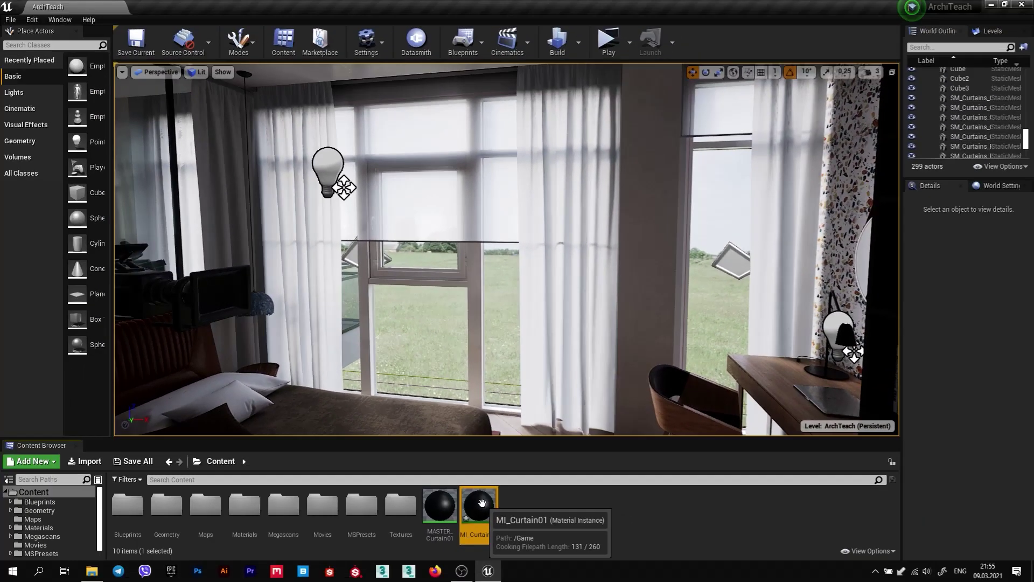
# Open MI_Curtain01, enable its Color, Color intencity and Subsurface color overrides, and open the parent material.
pyautogui.doubleClick(483, 503)
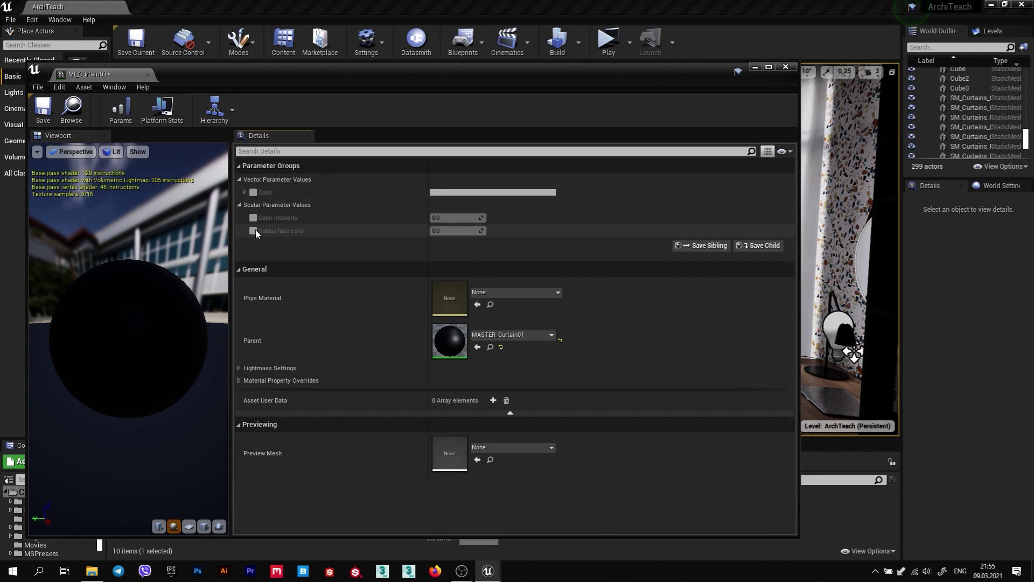
pyautogui.click(253, 230)
pyautogui.click(253, 217)
pyautogui.click(253, 192)
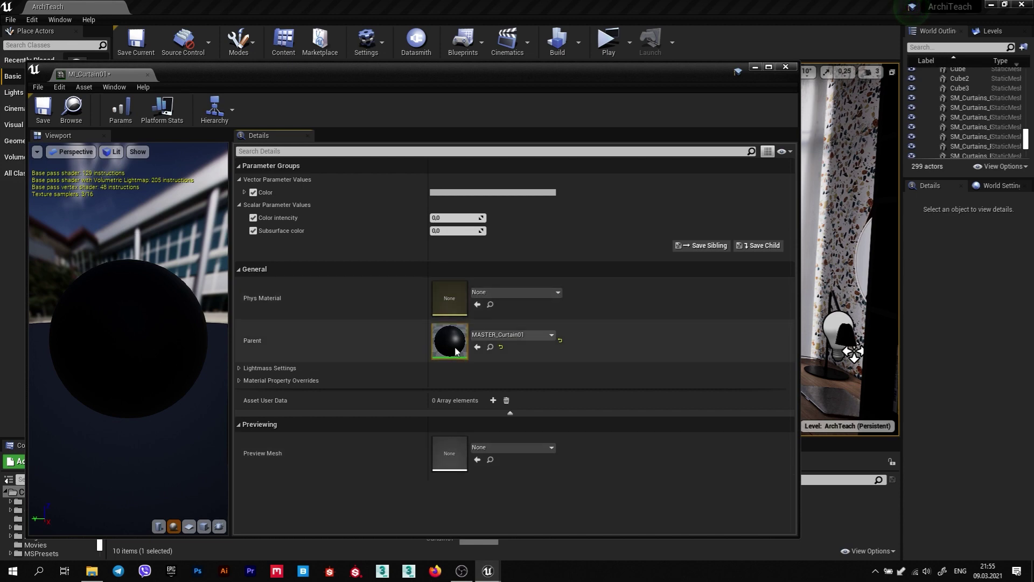
pyautogui.doubleClick(455, 351)
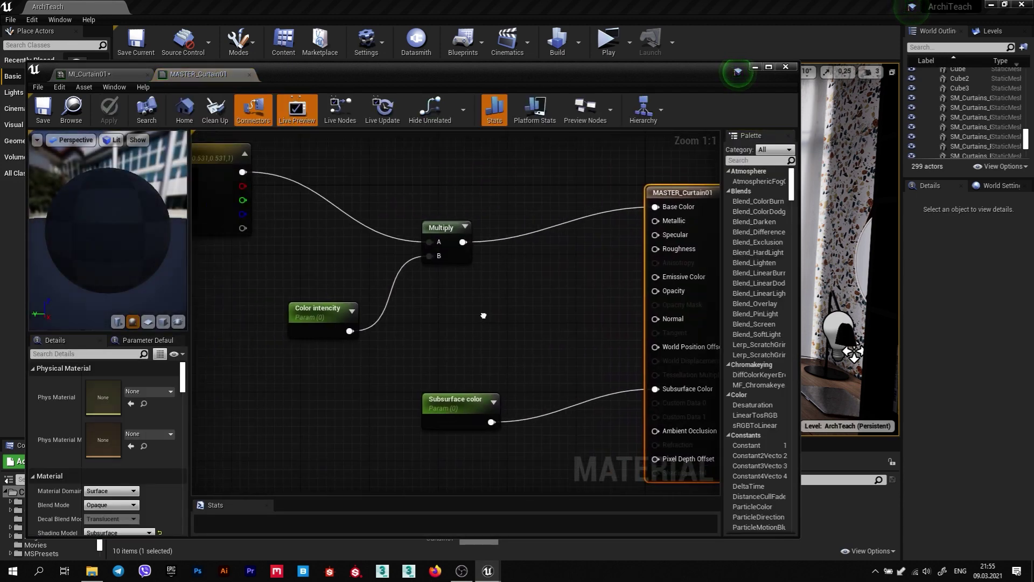
# Inspect the Color and Color intencity parameter nodes in the MASTER_Curtain01 graph.
pyautogui.moveTo(484, 316); pyautogui.dragTo(546, 325, button='right')
pyautogui.click(261, 163)
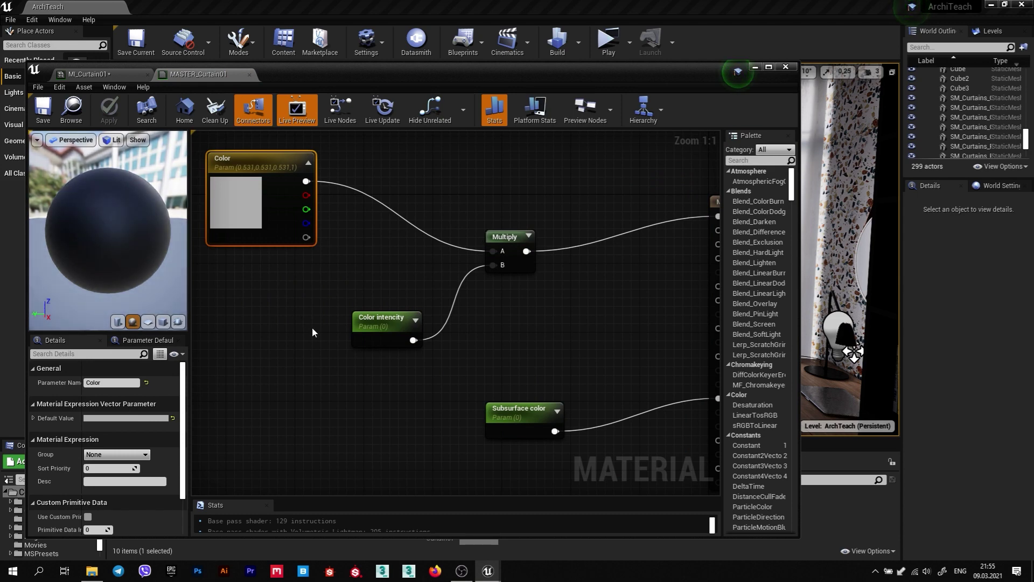
pyautogui.scroll(-2, 312, 328)
pyautogui.scroll(2, 371, 324)
pyautogui.click(355, 338)
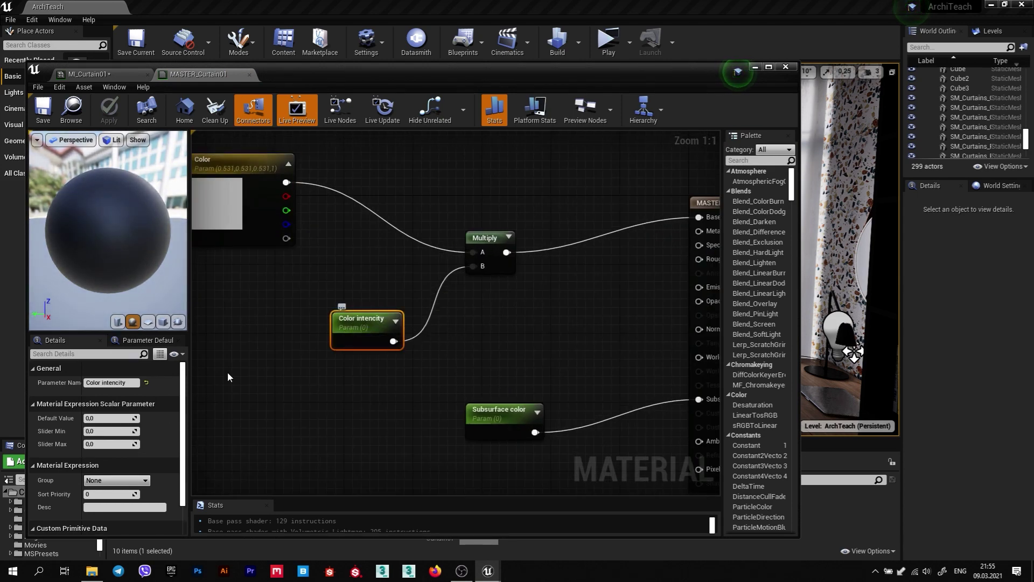
# Set MI_Curtain01's Color intencity to 0.5 and narrow the instance editor to show the level.
pyautogui.click(107, 72)
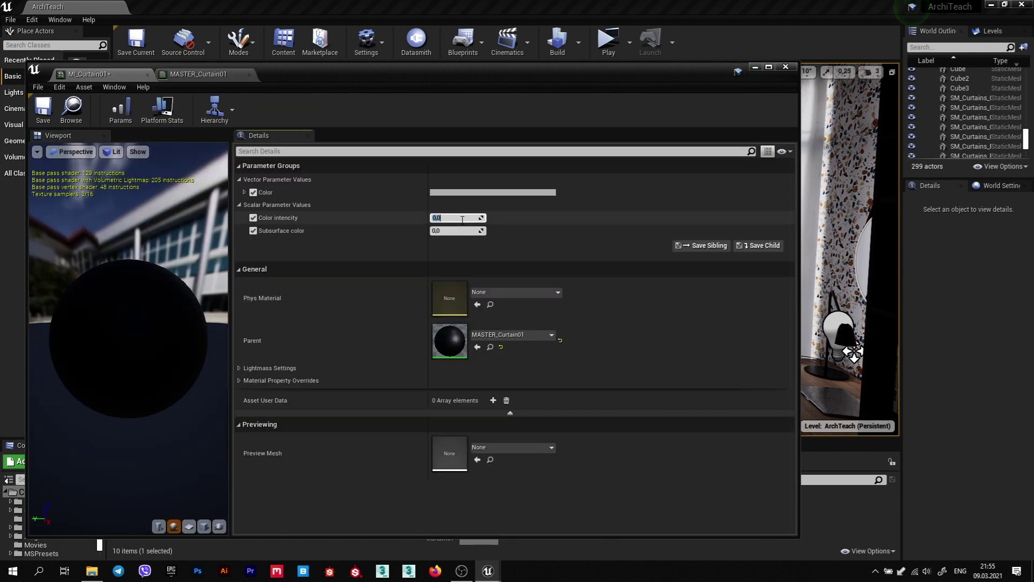
pyautogui.write('0.5')
pyautogui.press('Return')
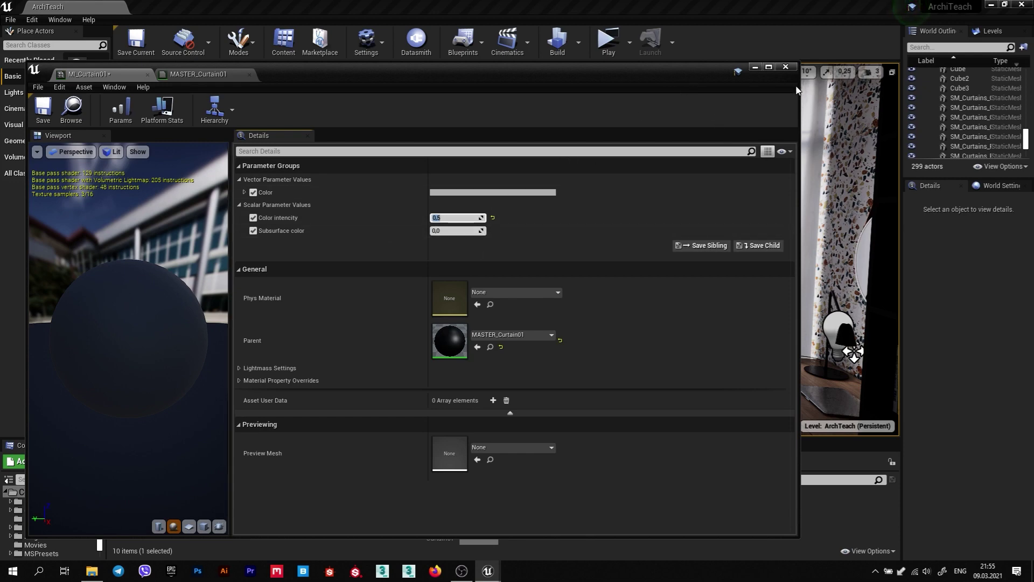
pyautogui.moveTo(794, 88); pyautogui.dragTo(397, 88)
# Set Subsurface color to 0.2 and assign MI_Curtain01 to the selected curtain's material slot.
pyautogui.click(573, 270)
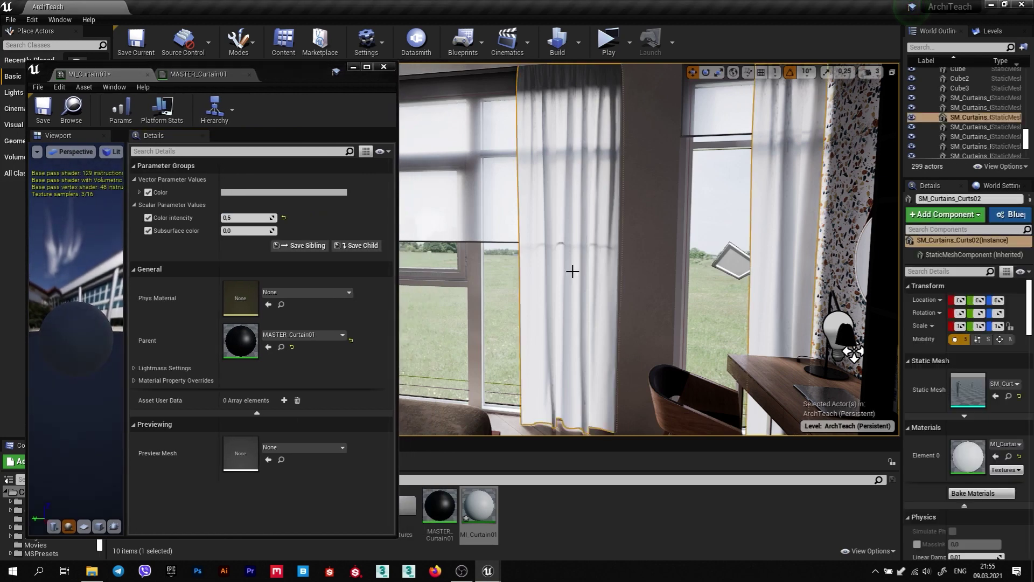
pyautogui.moveTo(592, 258); pyautogui.dragTo(700, 226, button='right')
pyautogui.moveTo(500, 227); pyautogui.dragTo(469, 237, button='right')
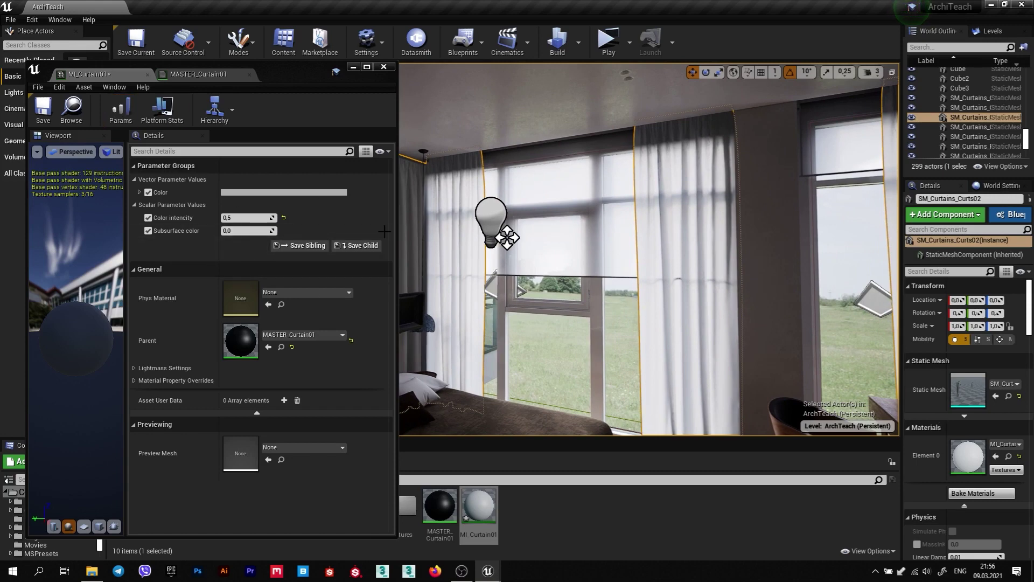
pyautogui.click(246, 231)
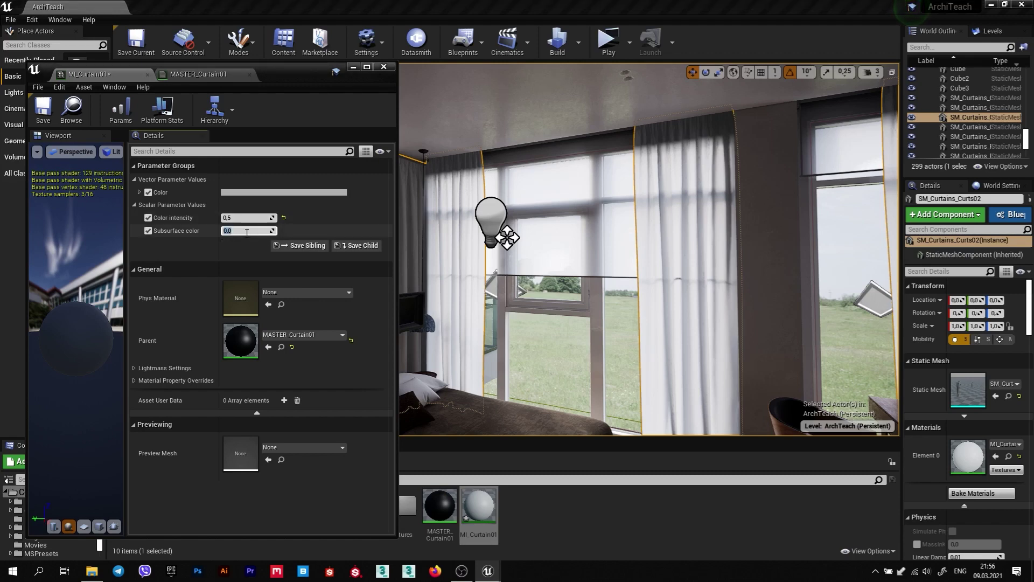
pyautogui.write('2')
pyautogui.write('0,2')
pyautogui.press('Return')
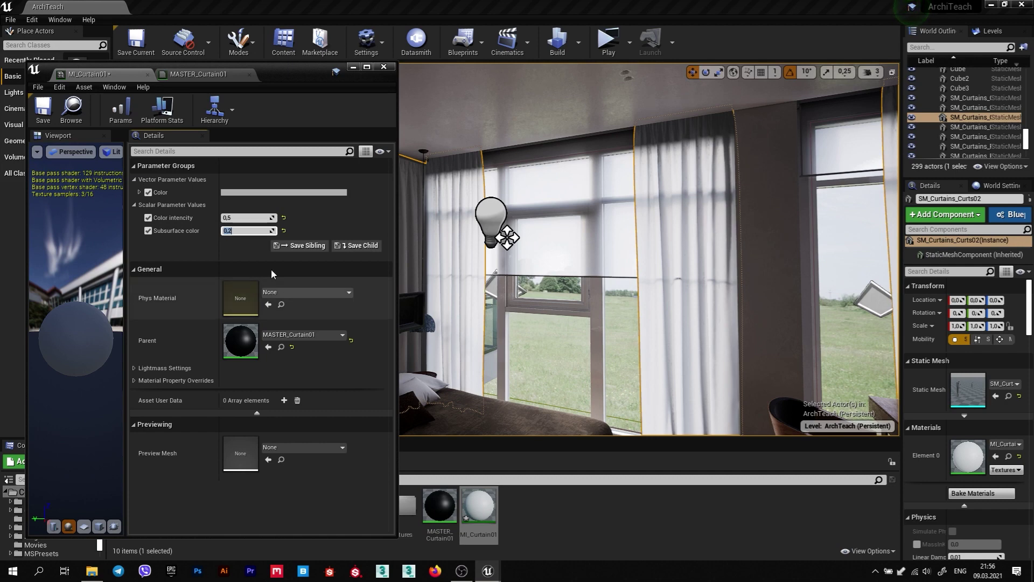
pyautogui.moveTo(479, 506); pyautogui.dragTo(996, 444)
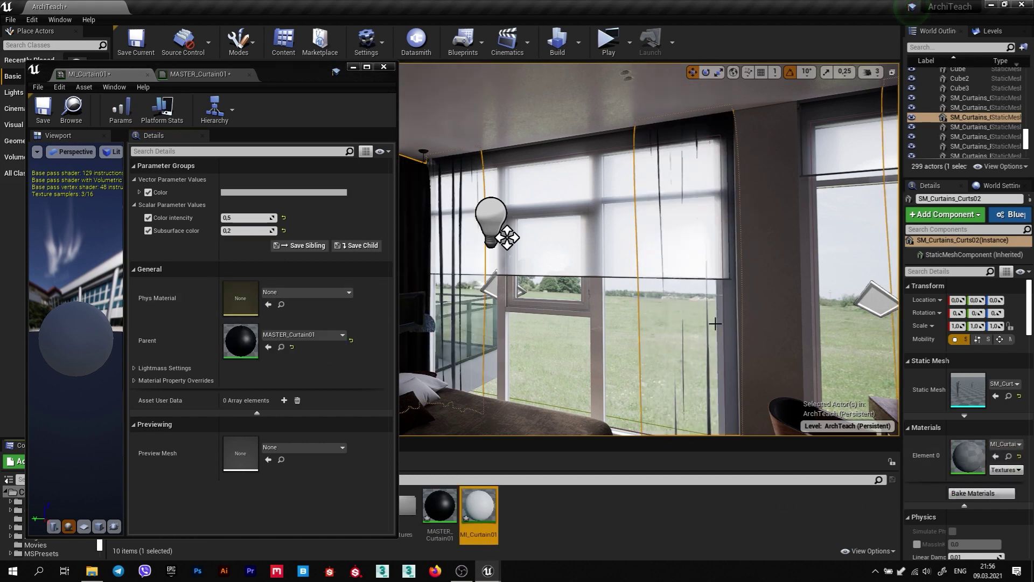
# Move in close to the curtains and raise Subsurface color to about 0.38.
pyautogui.moveTo(323, 113); pyautogui.dragTo(323, 113, button='right')
pyautogui.moveTo(299, 75); pyautogui.dragTo(586, 88)
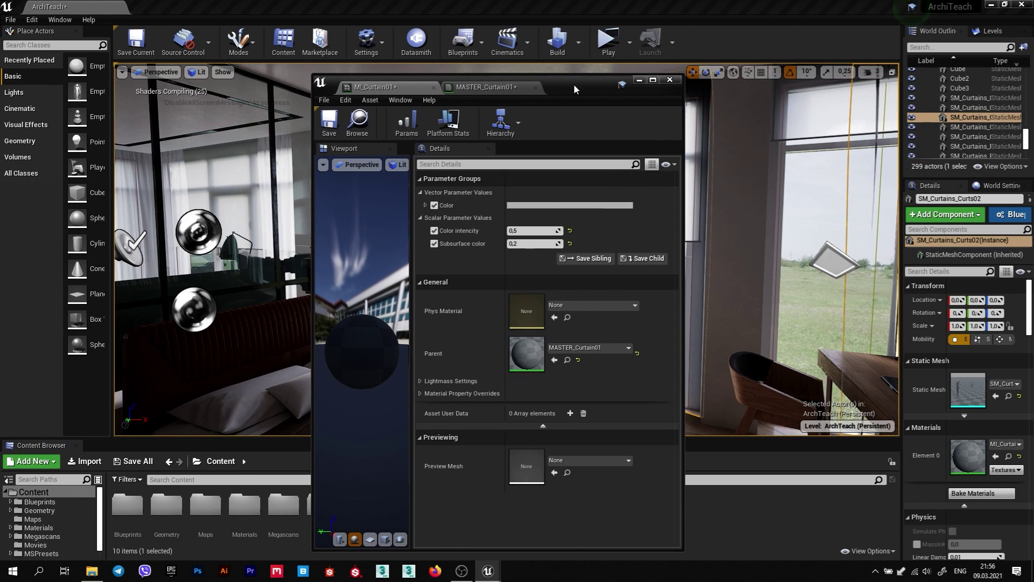
pyautogui.moveTo(566, 89); pyautogui.dragTo(348, 92)
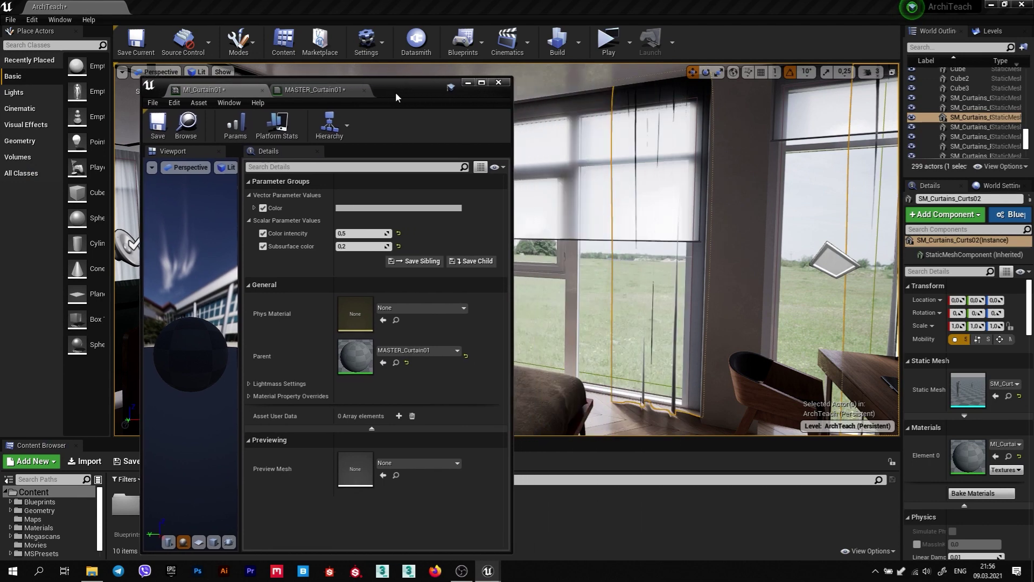
pyautogui.moveTo(671, 286); pyautogui.dragTo(682, 279, button='right')
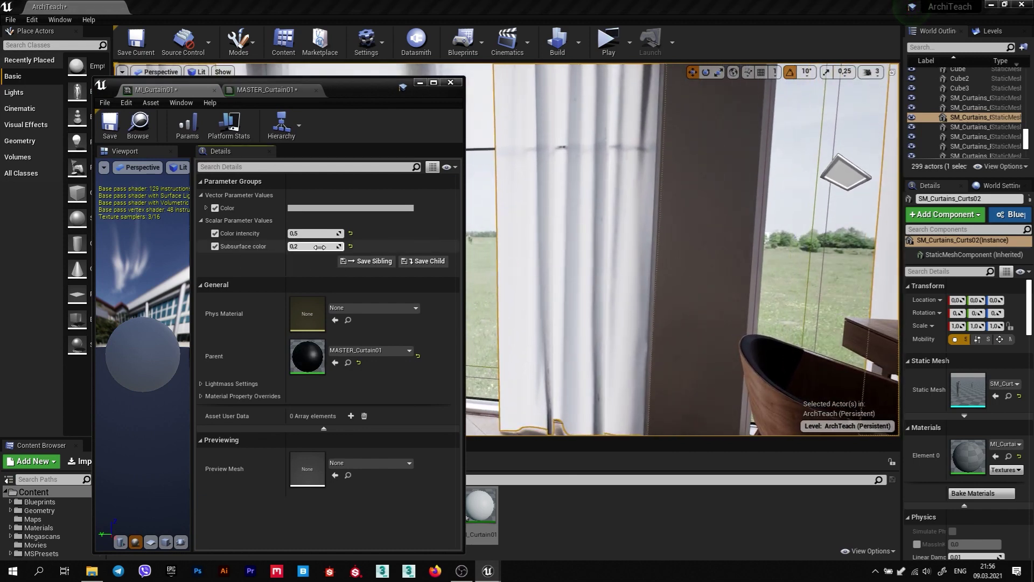
pyautogui.moveTo(320, 246); pyautogui.dragTo(369, 247)
pyautogui.moveTo(521, 231)
pyautogui.mouseDown(button='right')
pyautogui.moveTo(474, 253)
pyautogui.moveTo(593, 232)
pyautogui.mouseUp(button='right')
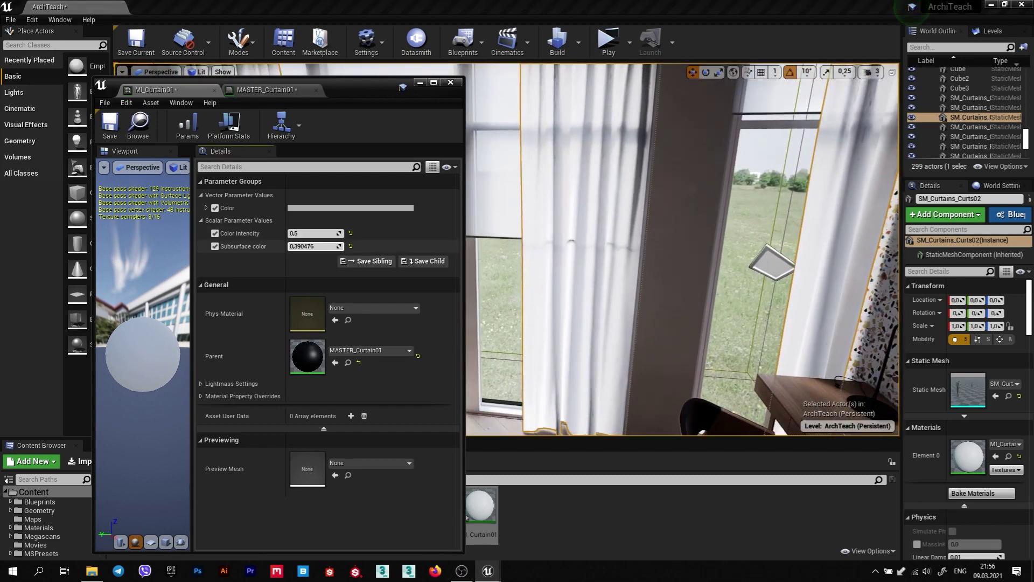
pyautogui.moveTo(315, 246); pyautogui.dragTo(313, 247)
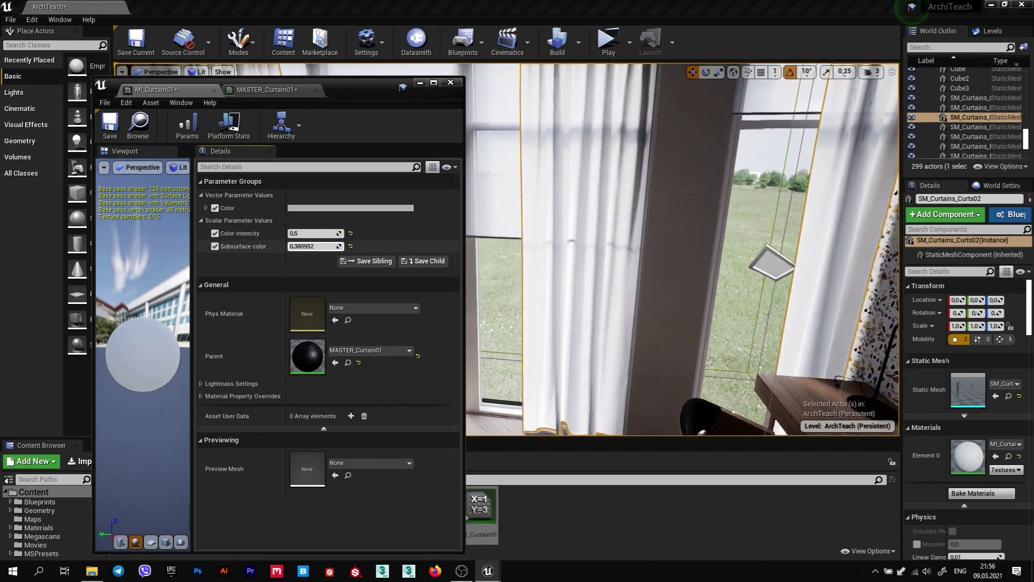
pyautogui.moveTo(593, 231); pyautogui.dragTo(636, 237, button='right')
# Try red and tan tints on the Color parameter, then cancel so it stays grey.
pyautogui.click(391, 209)
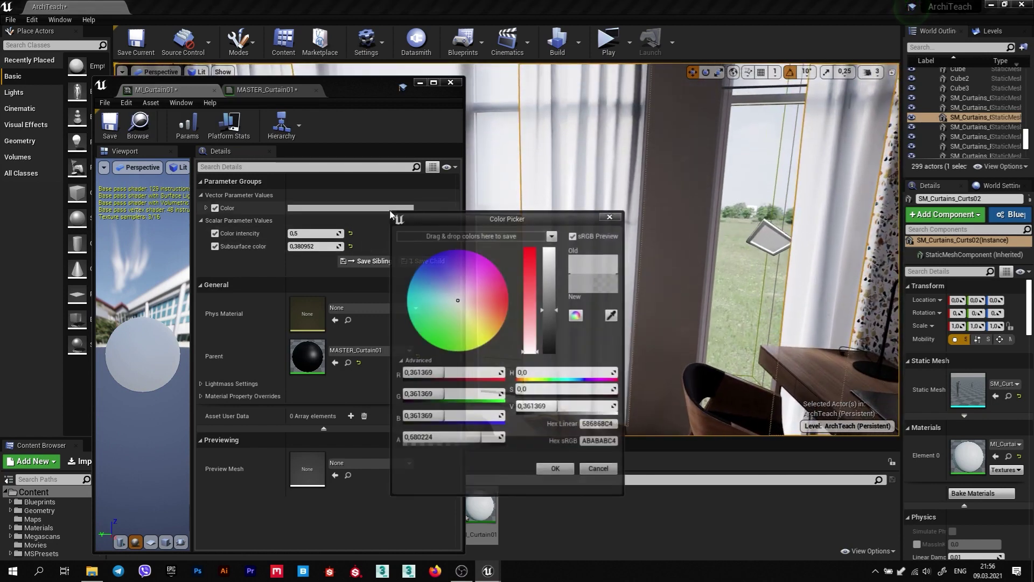
pyautogui.click(510, 300)
pyautogui.moveTo(549, 315)
pyautogui.mouseDown()
pyautogui.moveTo(554, 274)
pyautogui.moveTo(554, 312)
pyautogui.moveTo(554, 288)
pyautogui.mouseUp()
pyautogui.click(484, 320)
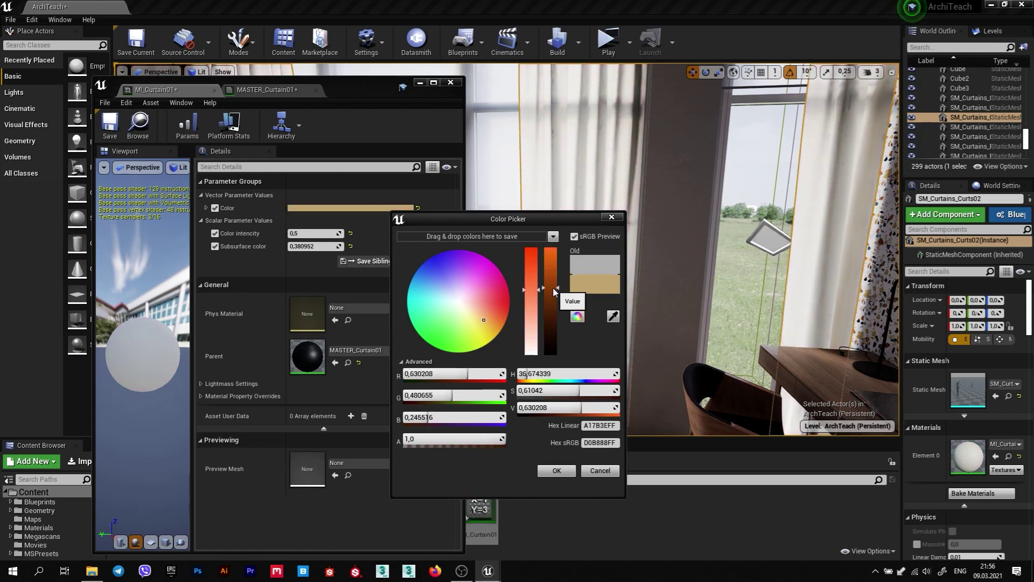
pyautogui.click(600, 471)
pyautogui.moveTo(663, 246); pyautogui.dragTo(662, 237, button='right')
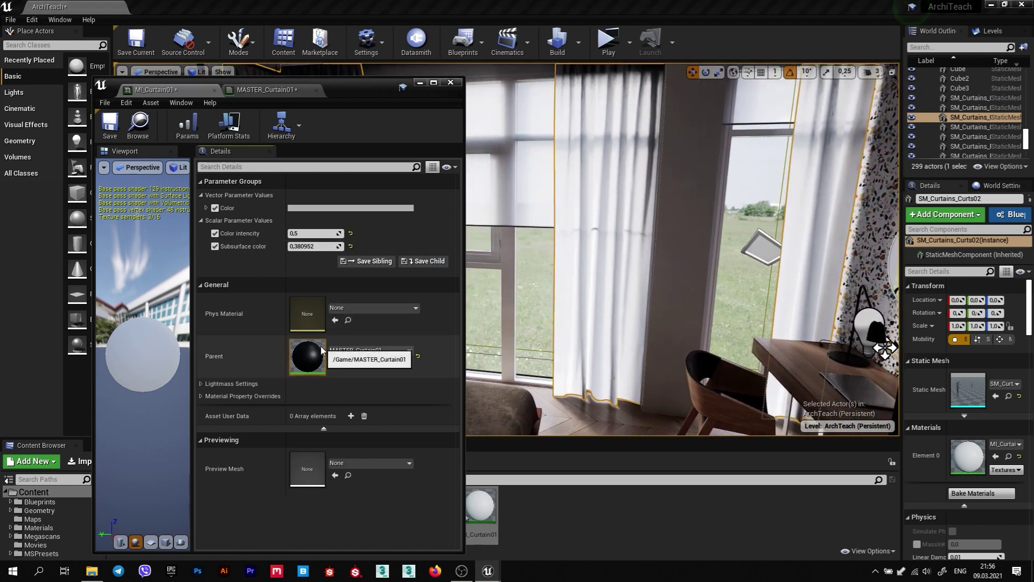
# Reopen MASTER_Curtain01, review the output node's Material settings, then minimize the editor.
pyautogui.doubleClick(307, 356)
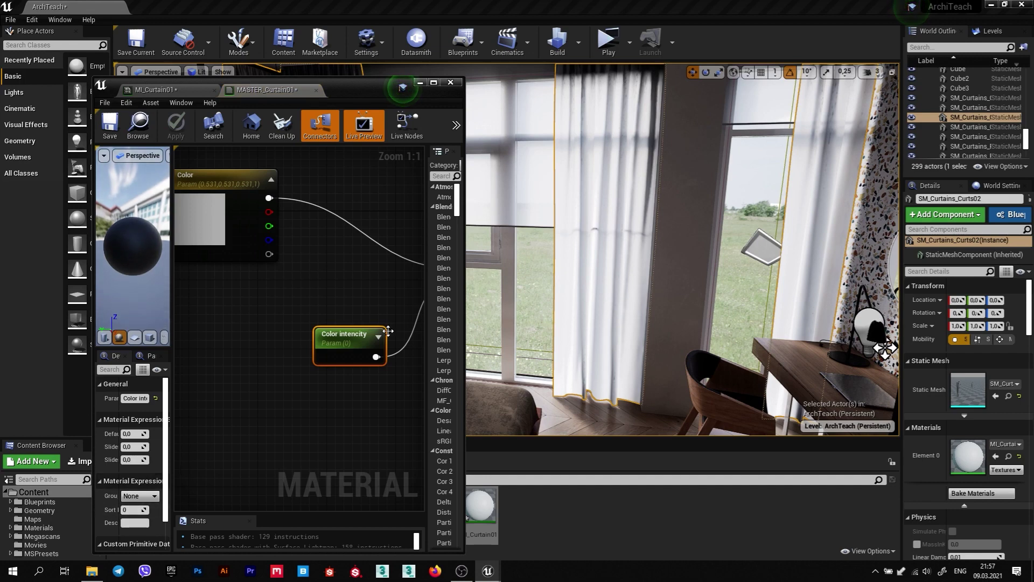
pyautogui.scroll(-2, 387, 330)
pyautogui.scroll(-2, 353, 280)
pyautogui.scroll(-1, 353, 279)
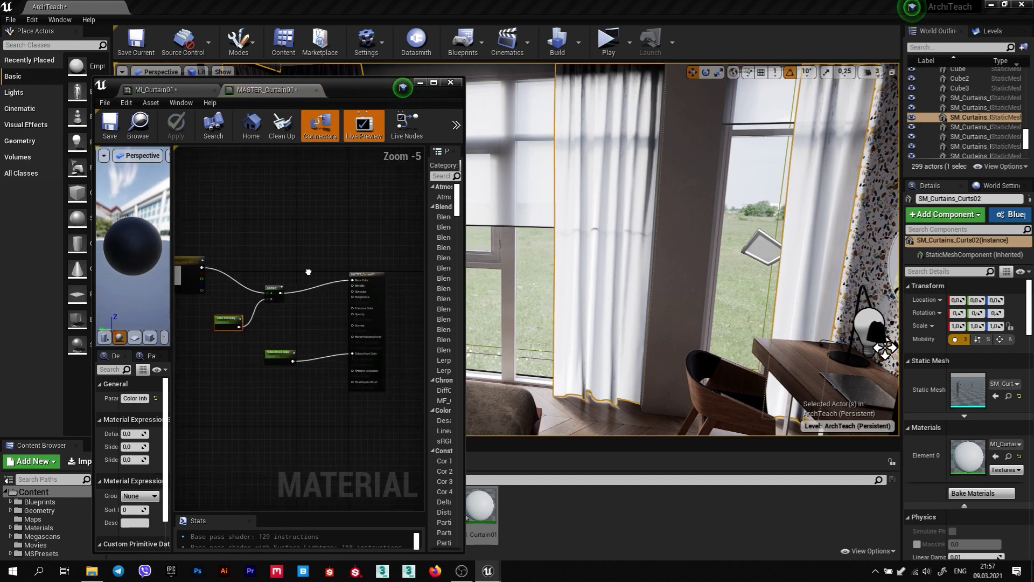
pyautogui.click(360, 278)
pyautogui.moveTo(174, 415); pyautogui.dragTo(247, 416)
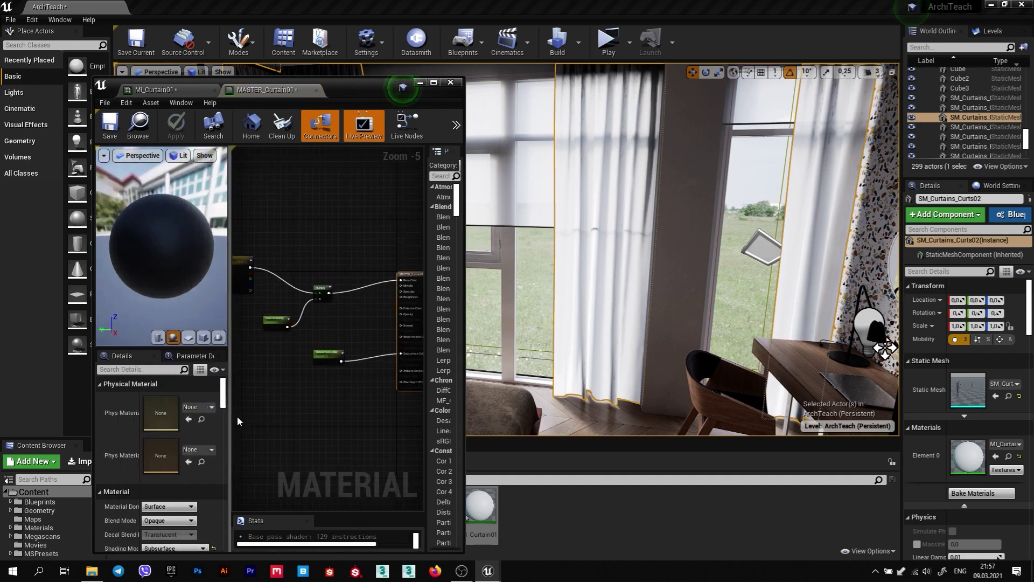
pyautogui.scroll(-2, 205, 474)
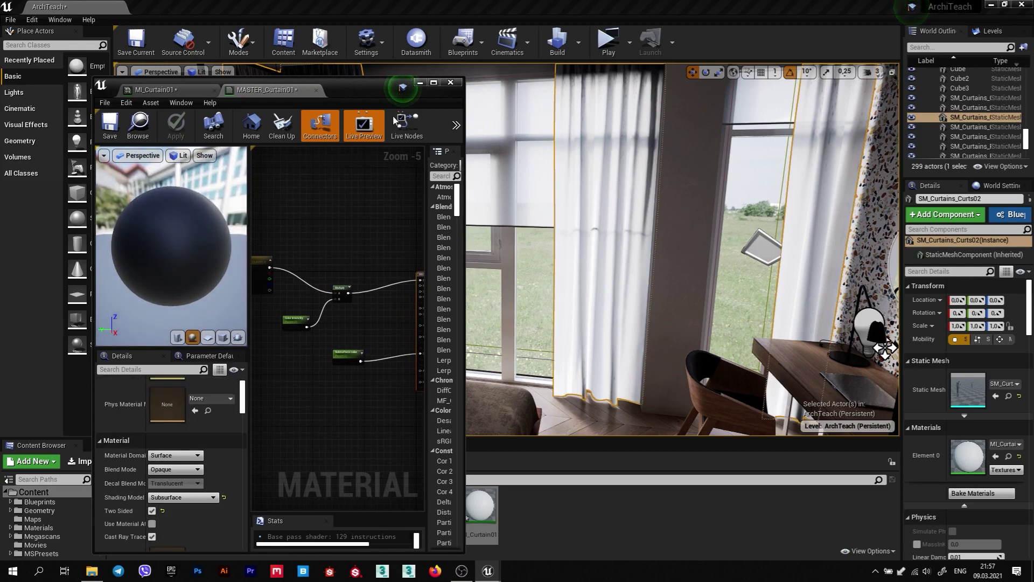
pyautogui.click(422, 83)
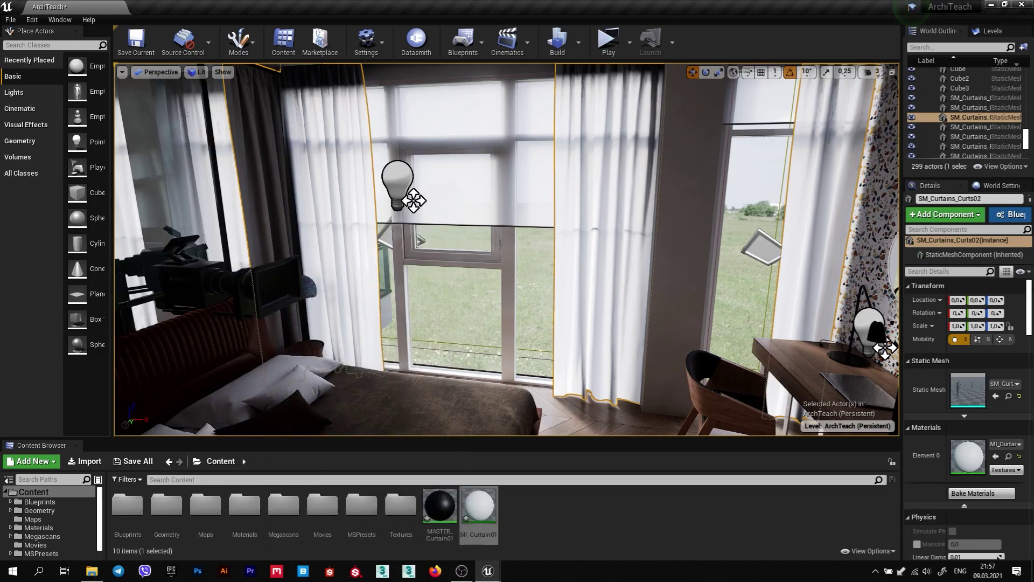
# Reset the curtains' Element 0 to WorldGrid and fly around the window to compare.
pyautogui.moveTo(566, 399); pyautogui.dragTo(565, 377)
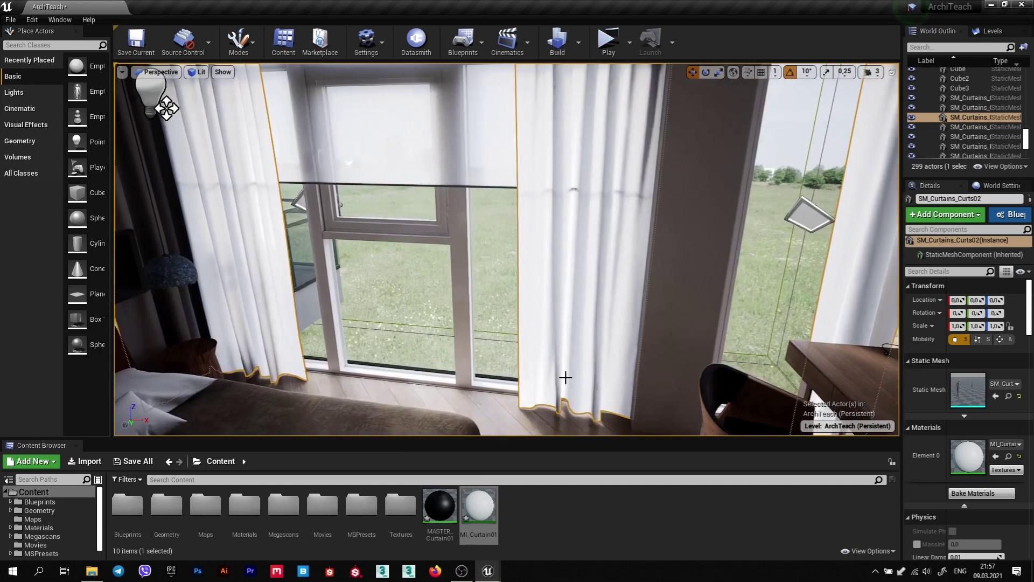
pyautogui.moveTo(563, 272); pyautogui.dragTo(563, 302)
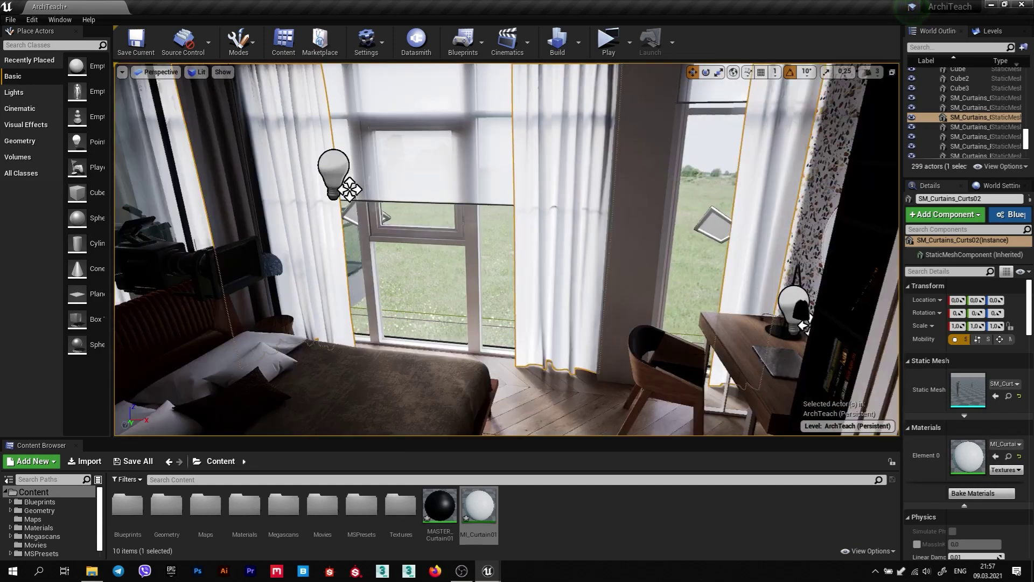
pyautogui.click(1019, 457)
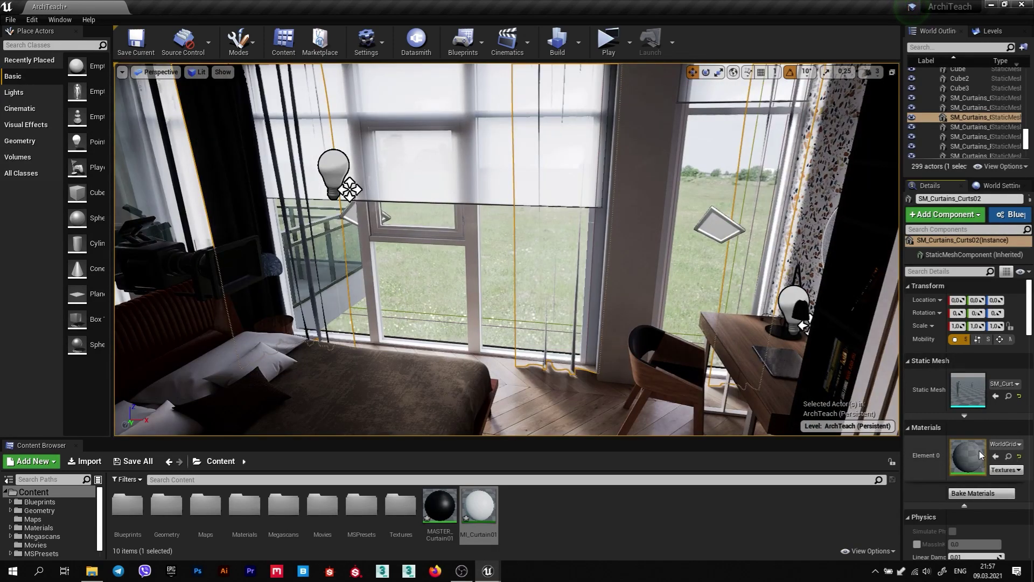
pyautogui.moveTo(624, 275); pyautogui.dragTo(633, 254)
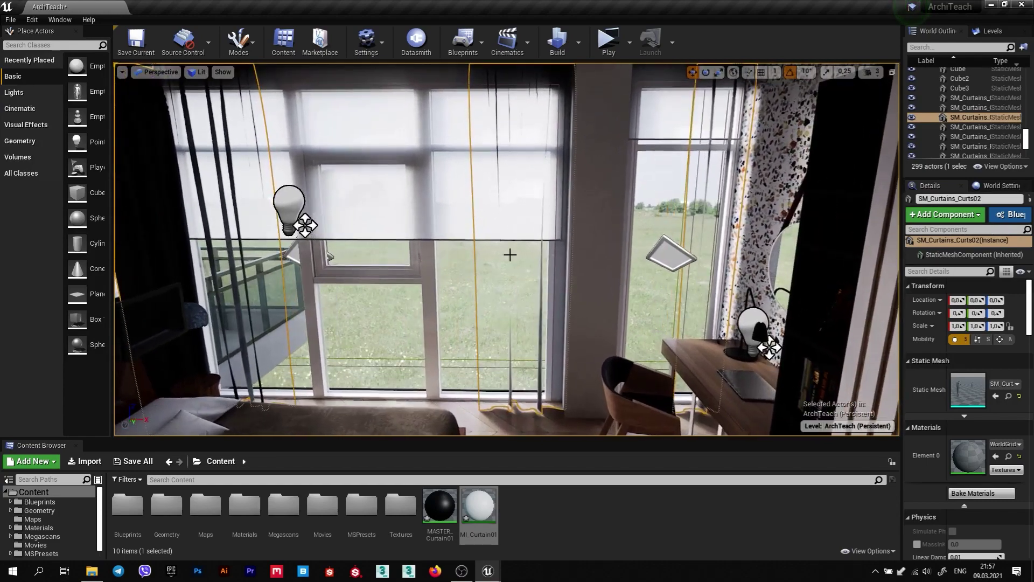
pyautogui.moveTo(536, 286)
pyautogui.mouseDown()
pyautogui.moveTo(536, 242)
pyautogui.moveTo(360, 216)
pyautogui.mouseUp()
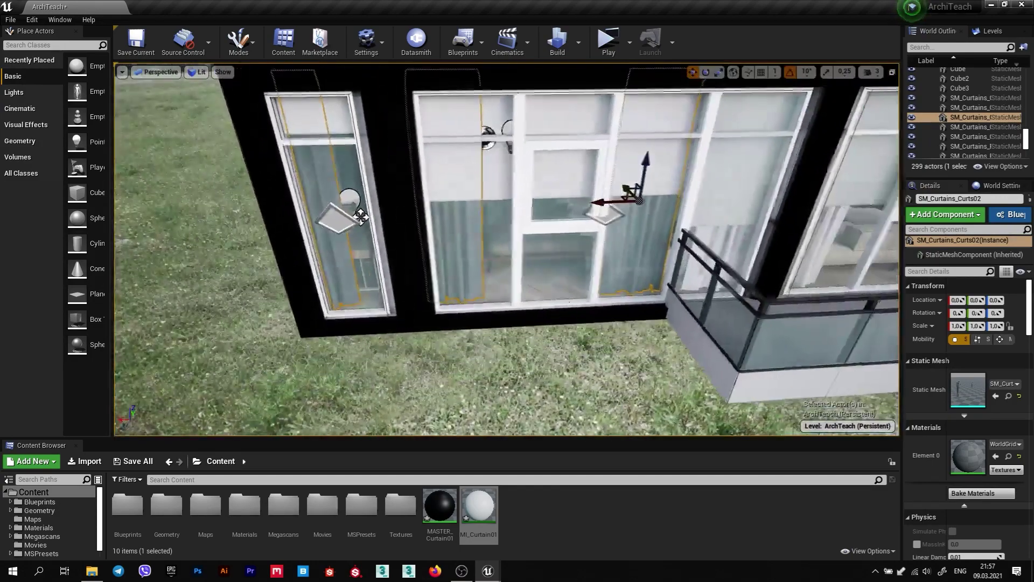
pyautogui.moveTo(619, 339); pyautogui.dragTo(627, 274)
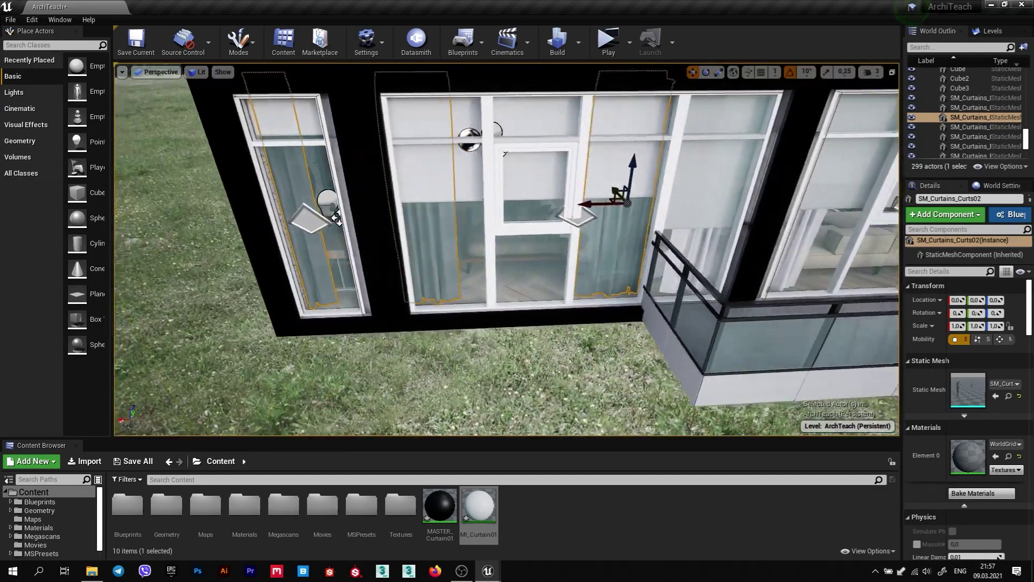
pyautogui.moveTo(466, 287); pyautogui.dragTo(409, 237)
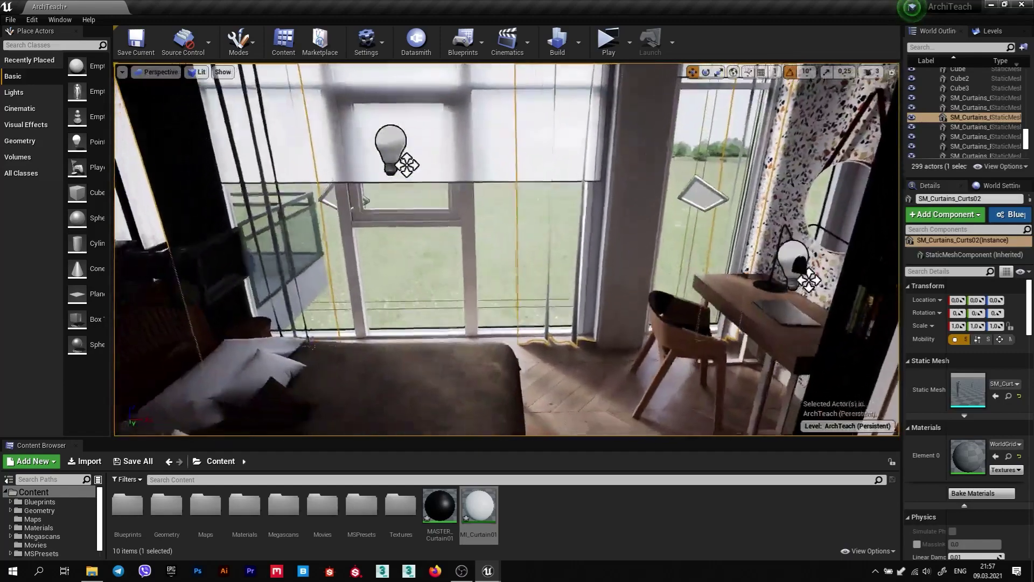
pyautogui.moveTo(488, 188); pyautogui.dragTo(489, 162)
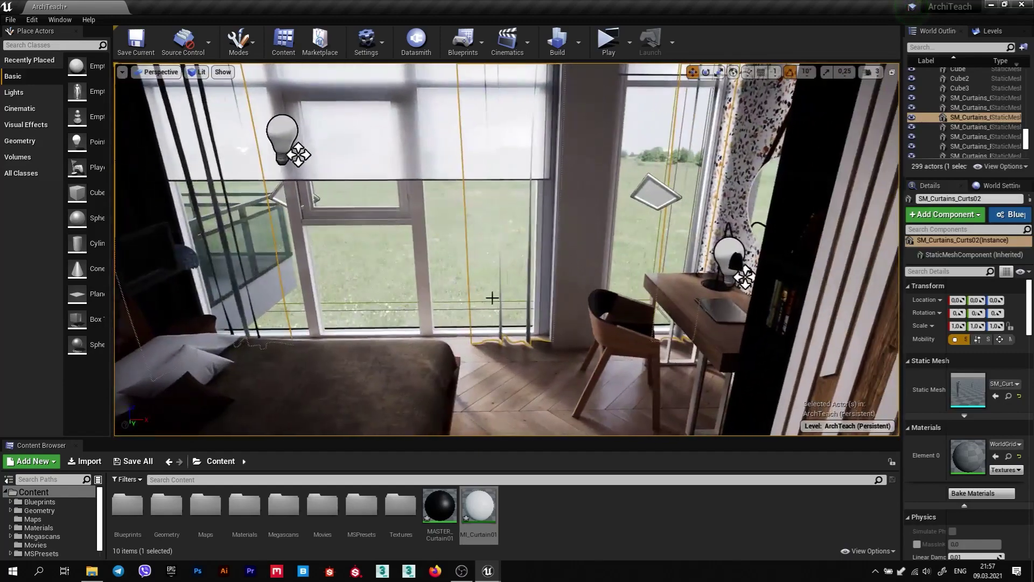
pyautogui.moveTo(514, 238)
pyautogui.mouseDown()
pyautogui.moveTo(512, 216)
pyautogui.moveTo(522, 232)
pyautogui.mouseUp()
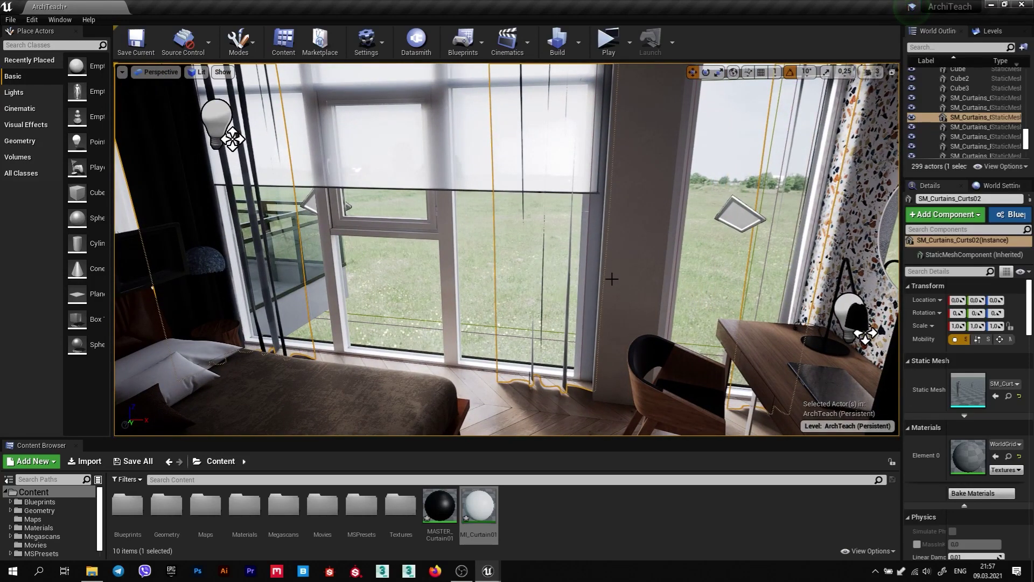
pyautogui.moveTo(618, 271); pyautogui.dragTo(606, 302)
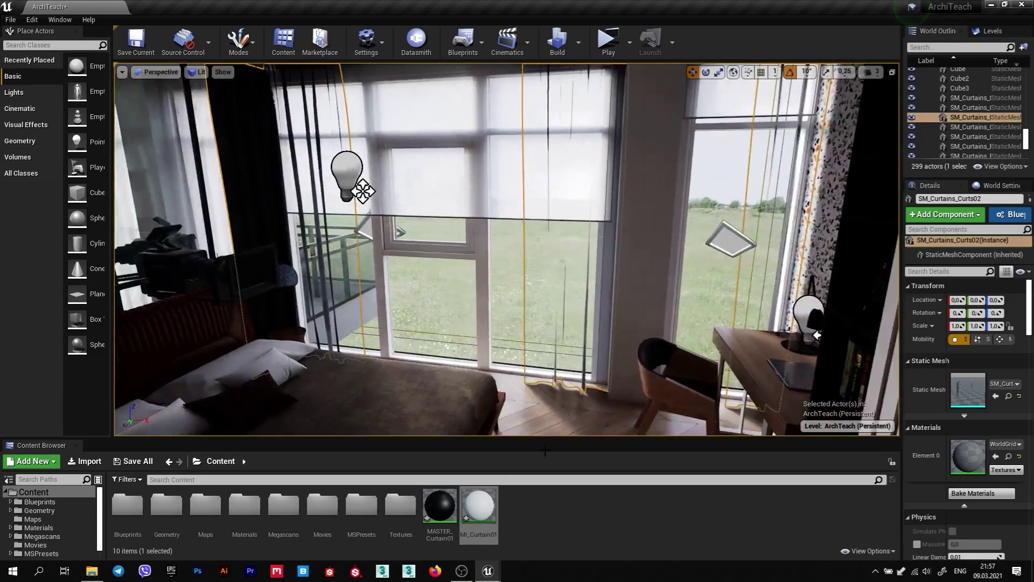
# Drag MI_Curtain01 onto Element 0 so the SM_Curtains_Curts02 curtains render sheer white.
pyautogui.moveTo(475, 507); pyautogui.dragTo(968, 456)
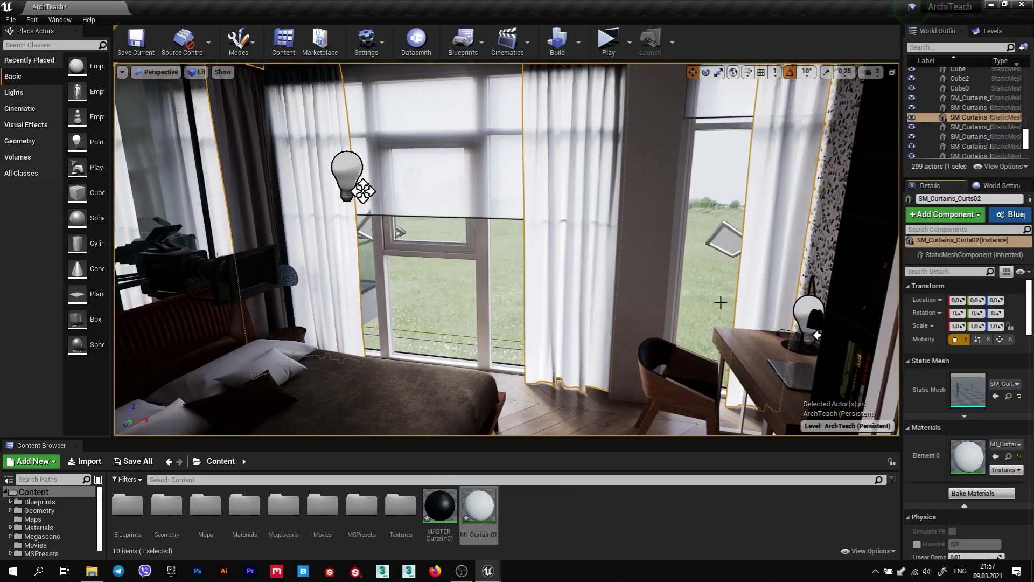
pyautogui.moveTo(720, 300)
pyautogui.mouseDown()
pyautogui.moveTo(720, 280)
pyautogui.moveTo(721, 302)
pyautogui.mouseUp()
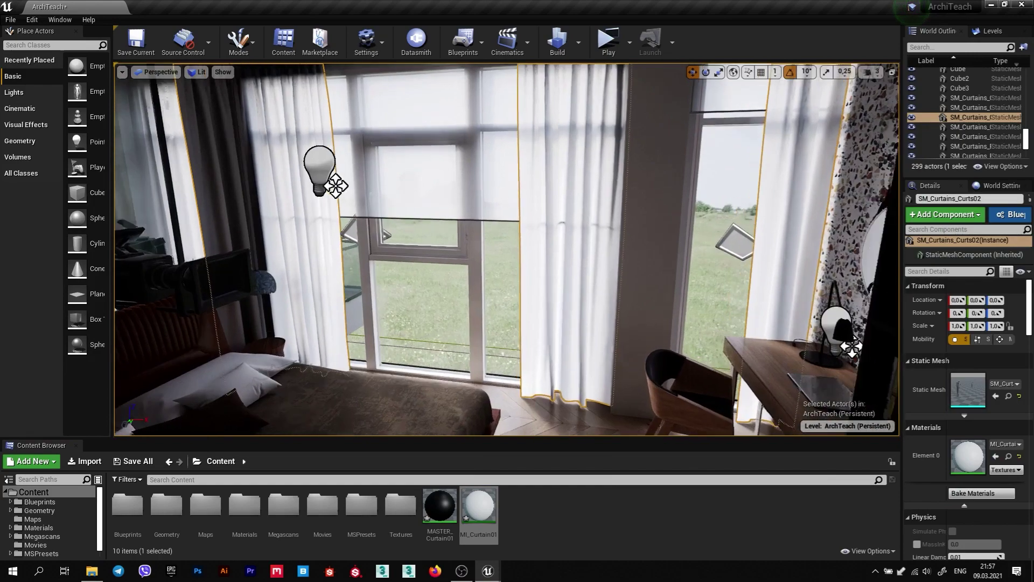
pyautogui.moveTo(633, 288)
pyautogui.mouseDown()
pyautogui.moveTo(594, 286)
pyautogui.moveTo(679, 301)
pyautogui.mouseUp()
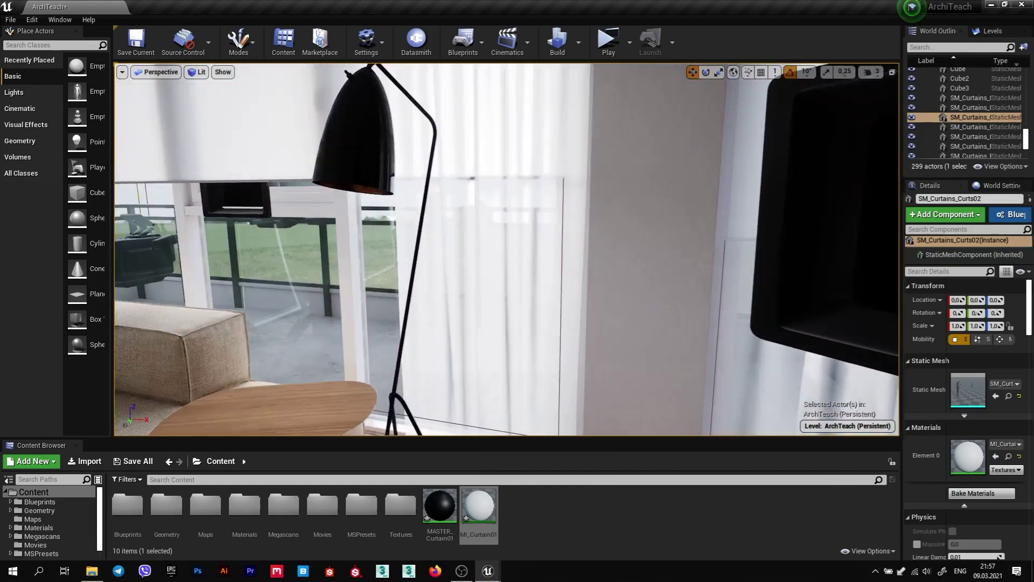
pyautogui.moveTo(596, 292); pyautogui.dragTo(597, 312)
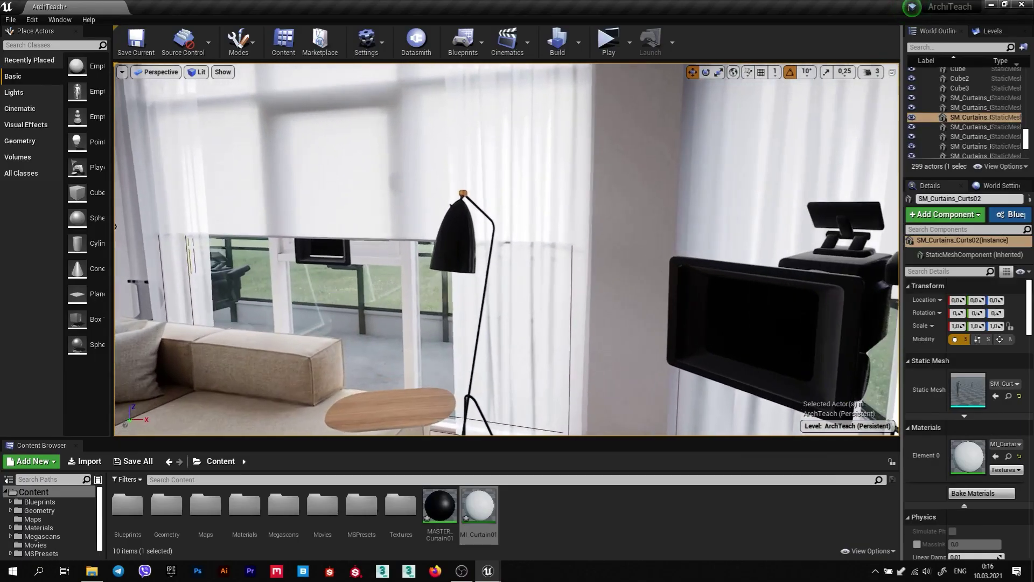
# Add a new Material in the Content Browser, name it MASTER_Curtain02, and open it.
pyautogui.rightClick(539, 512)
pyautogui.click(576, 282)
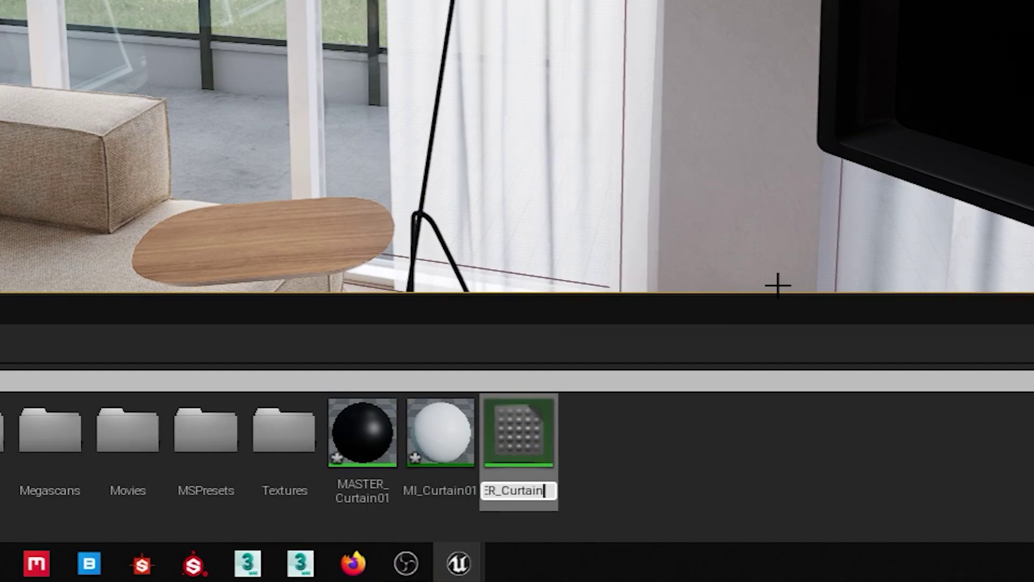
pyautogui.write('02')
pyautogui.press('Return')
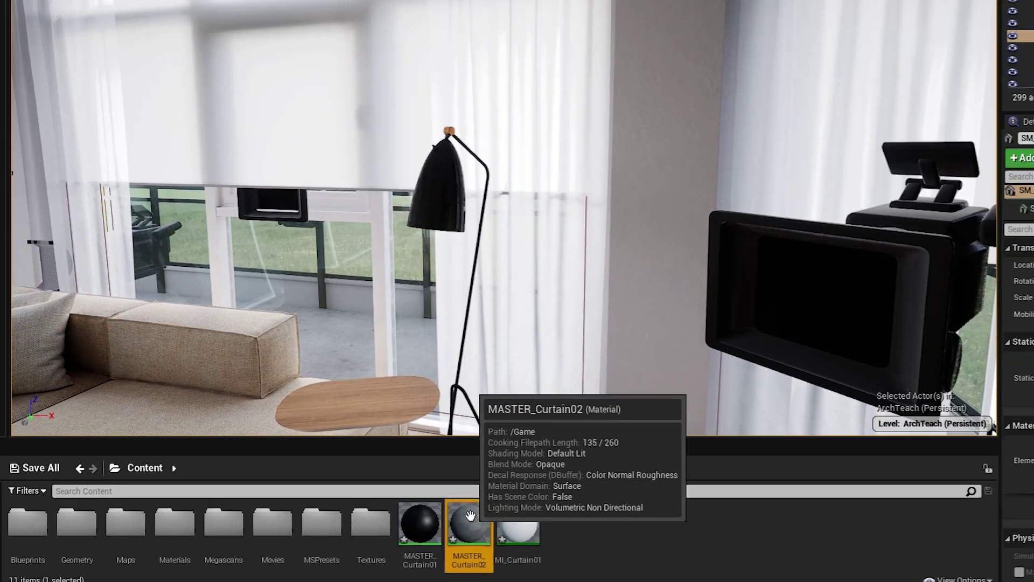
pyautogui.doubleClick(461, 501)
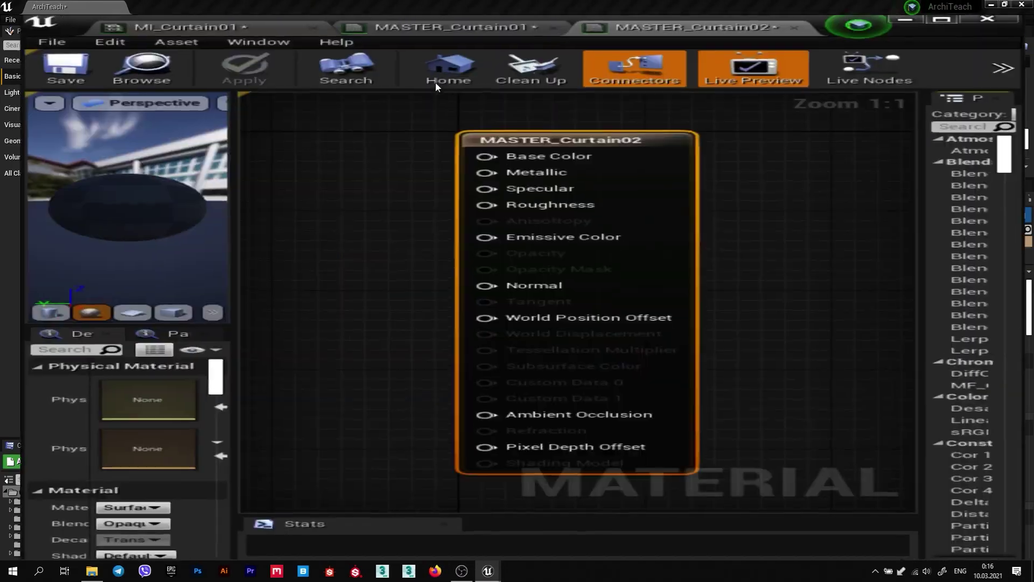
# Set MASTER_Curtain02 to Two Sided Foliage shading, Two Sided enabled, and Translucent blend mode.
pyautogui.moveTo(425, 212); pyautogui.dragTo(926, 259, button='right')
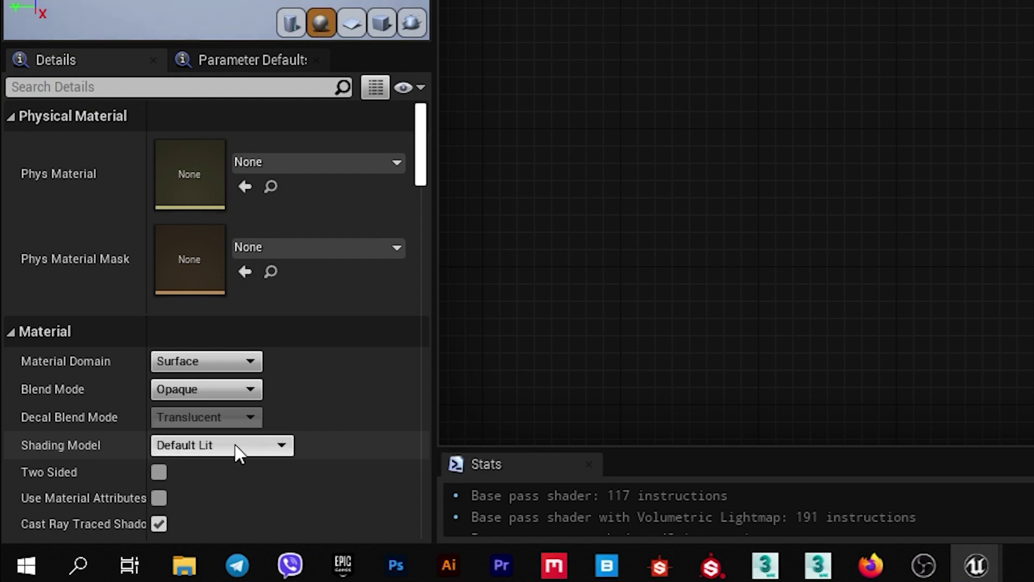
pyautogui.click(239, 451)
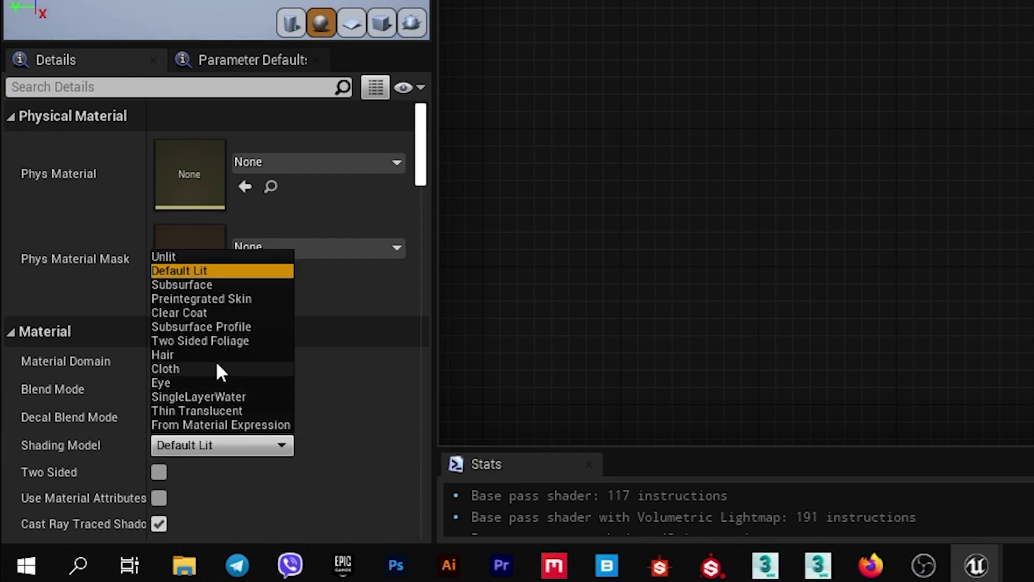
pyautogui.click(227, 341)
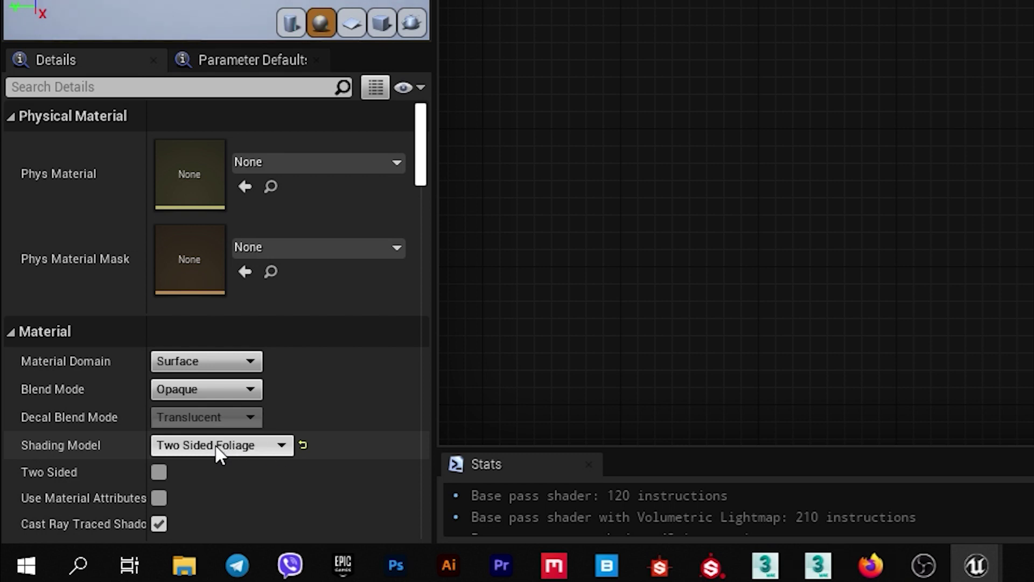
pyautogui.click(159, 473)
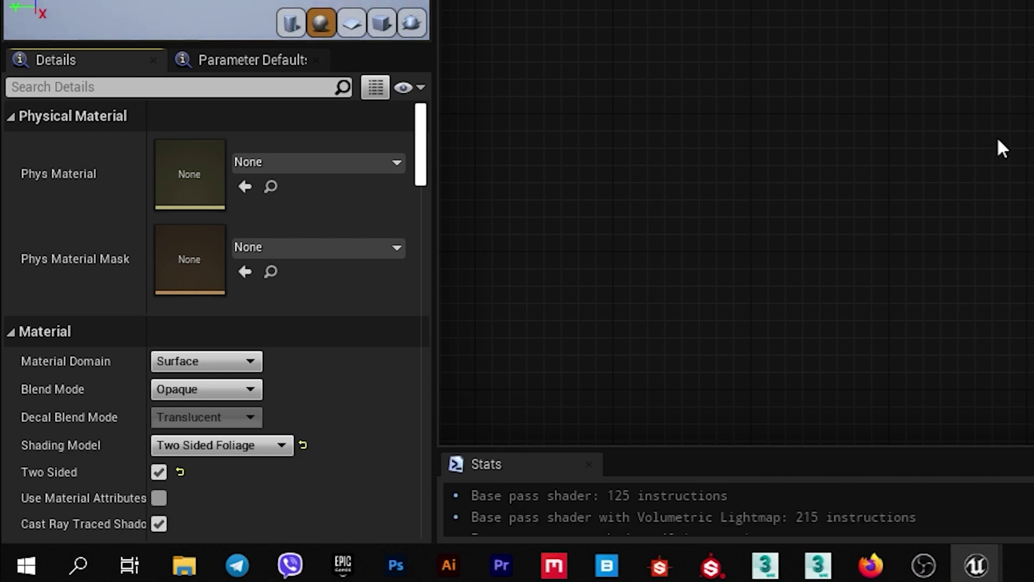
pyautogui.click(210, 389)
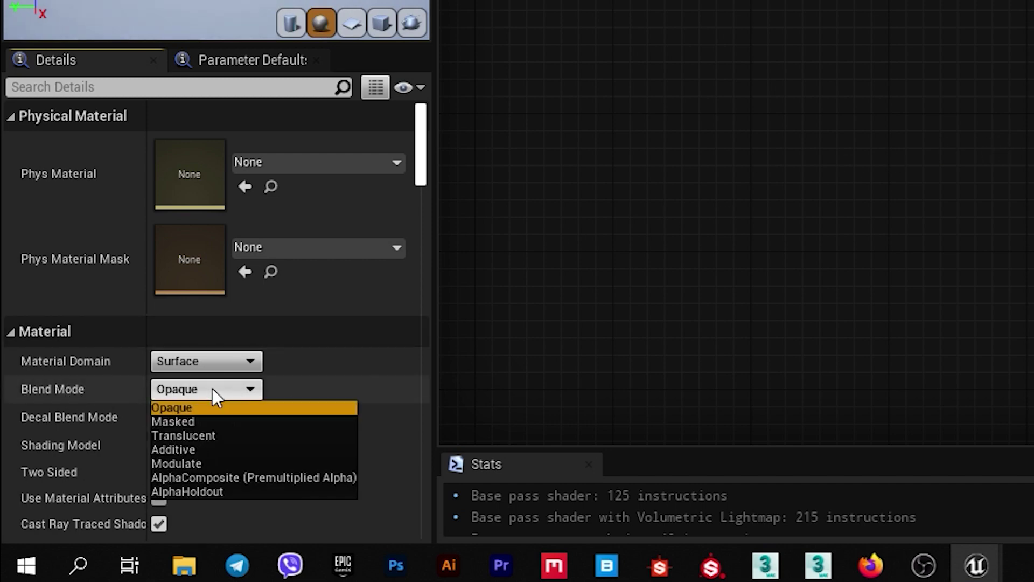
pyautogui.click(196, 434)
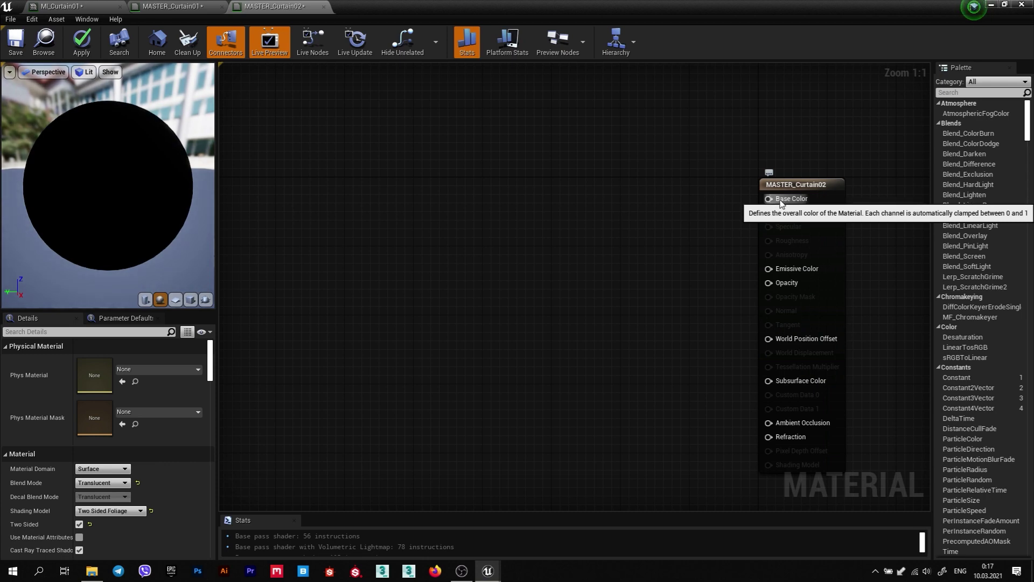
# Copy the Color, Multiply and Color intencity nodes from MASTER_Curtain01 into MASTER_Curtain02.
pyautogui.click(175, 8)
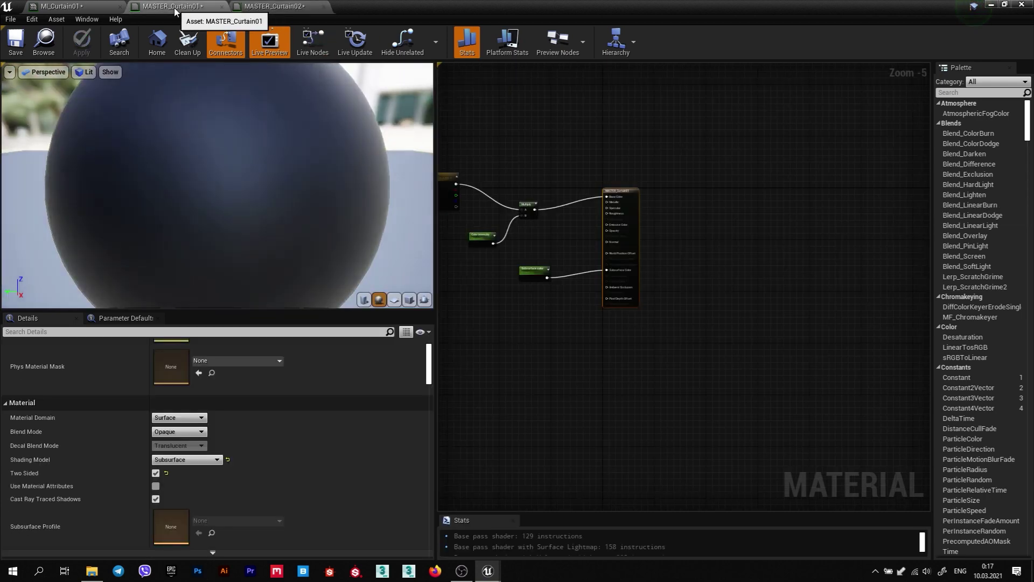
pyautogui.scroll(3, 604, 235)
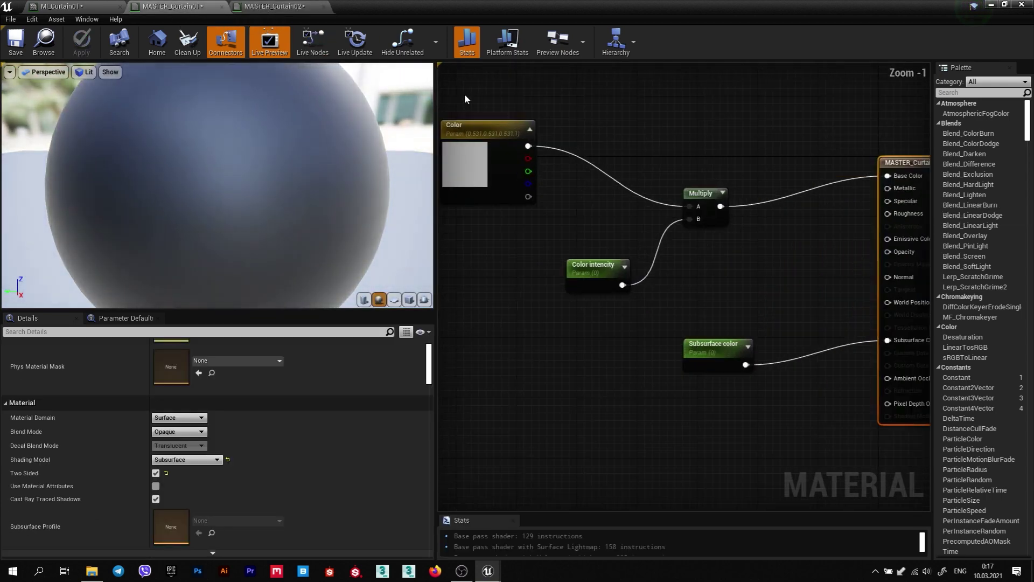
pyautogui.moveTo(467, 92); pyautogui.dragTo(749, 291)
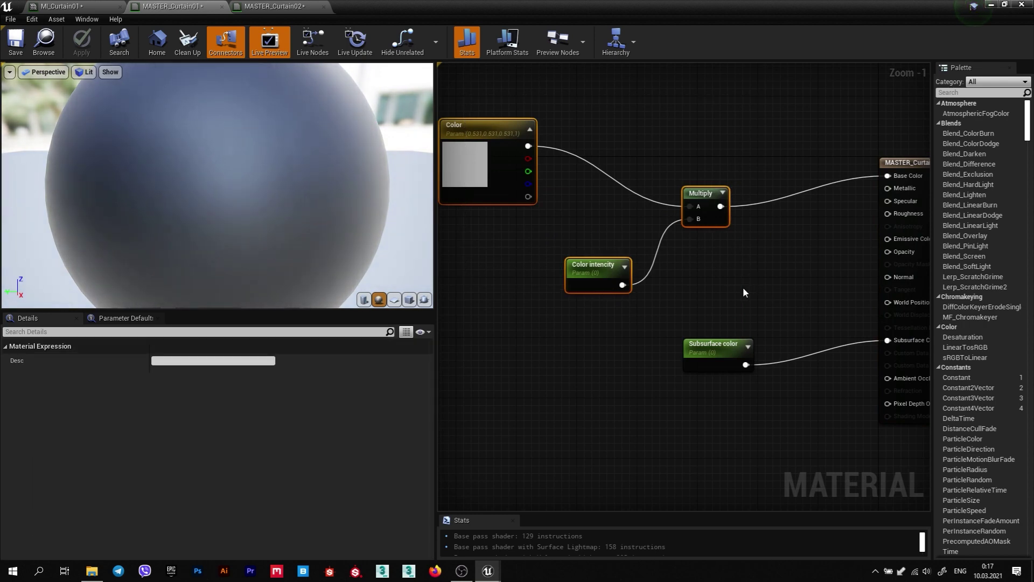
pyautogui.click(293, 8)
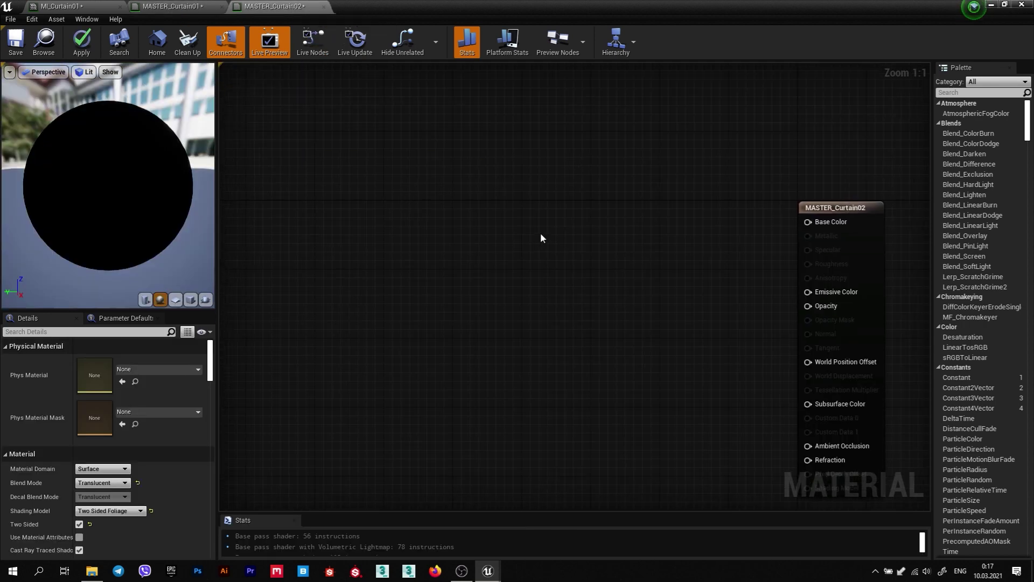
pyautogui.hotkey('ctrl', 'v')
# Connect Multiply's output to Base Color and arrange the three pasted nodes neatly.
pyautogui.moveTo(719, 257); pyautogui.dragTo(808, 221)
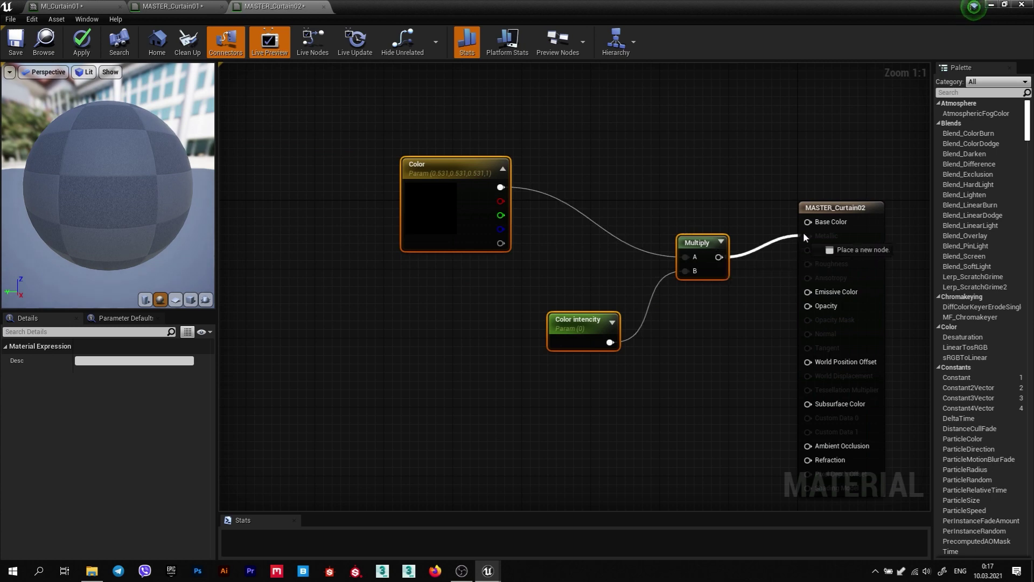
pyautogui.click(470, 172)
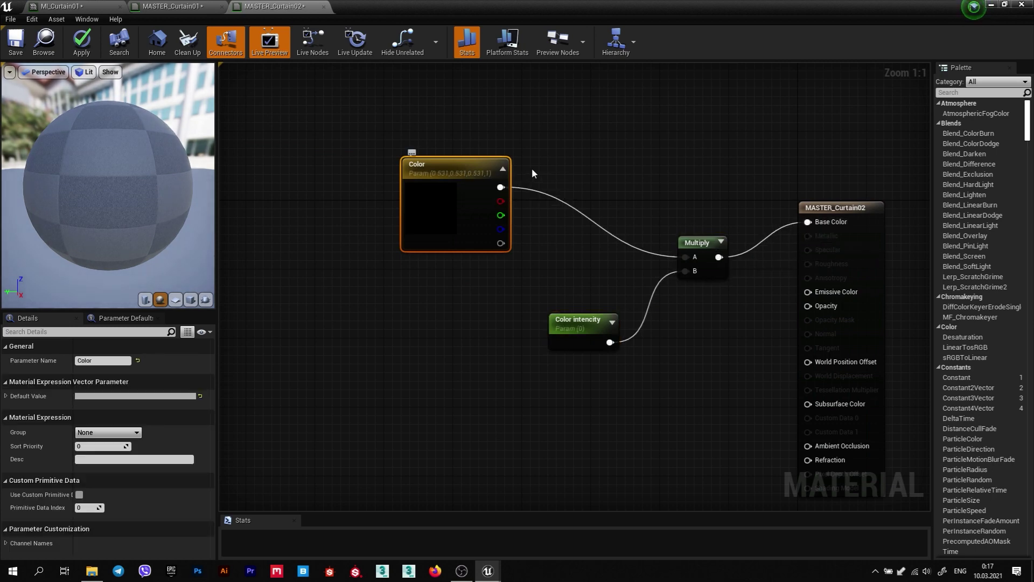
pyautogui.moveTo(479, 167); pyautogui.dragTo(564, 115)
pyautogui.moveTo(697, 241); pyautogui.dragTo(680, 120)
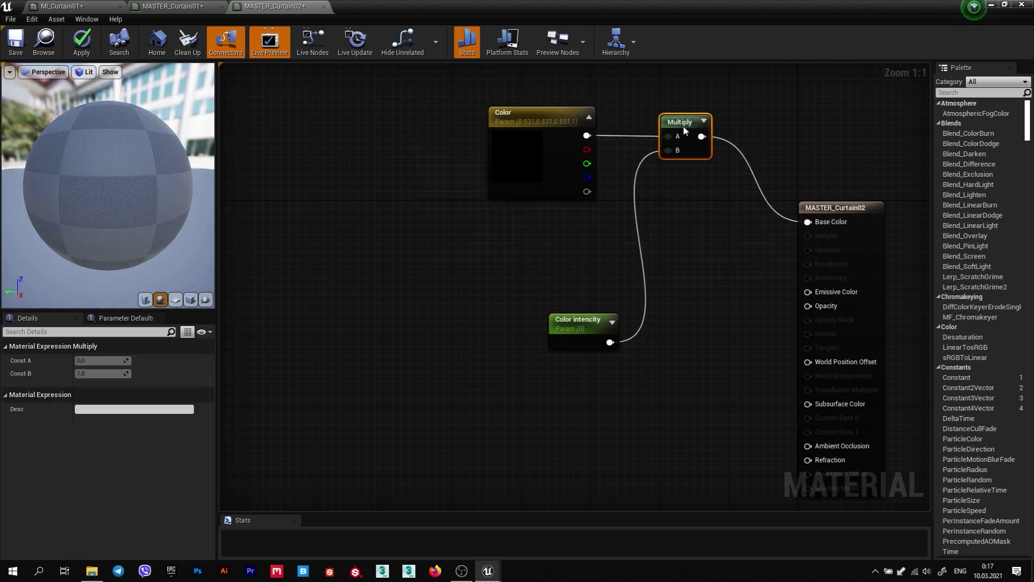
pyautogui.moveTo(587, 321); pyautogui.dragTo(621, 227)
pyautogui.scroll(-2, 699, 307)
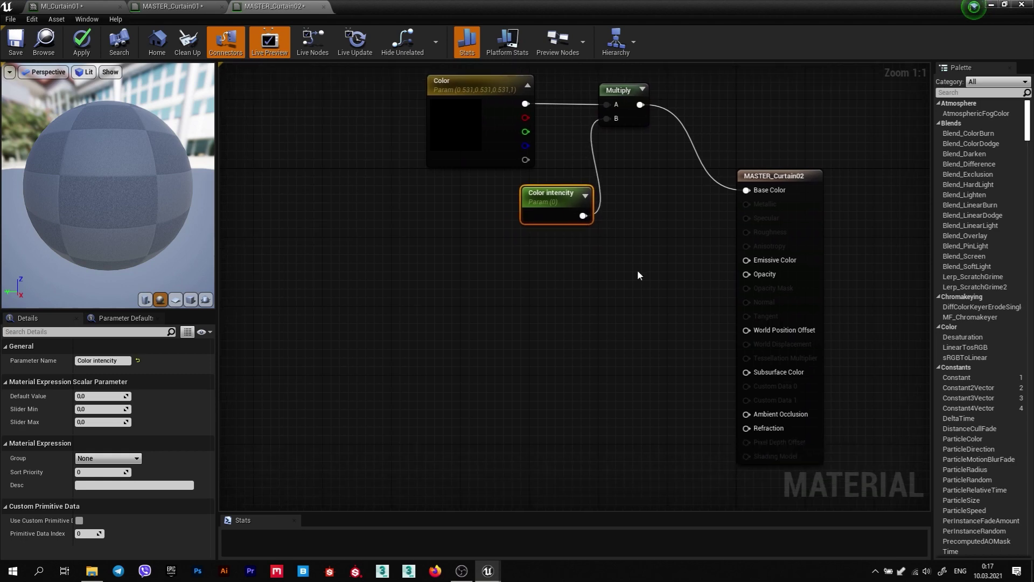
# Duplicate the Color intencity node and move the copy near Subsurface Color, deleting an accidental comment.
pyautogui.click(560, 202)
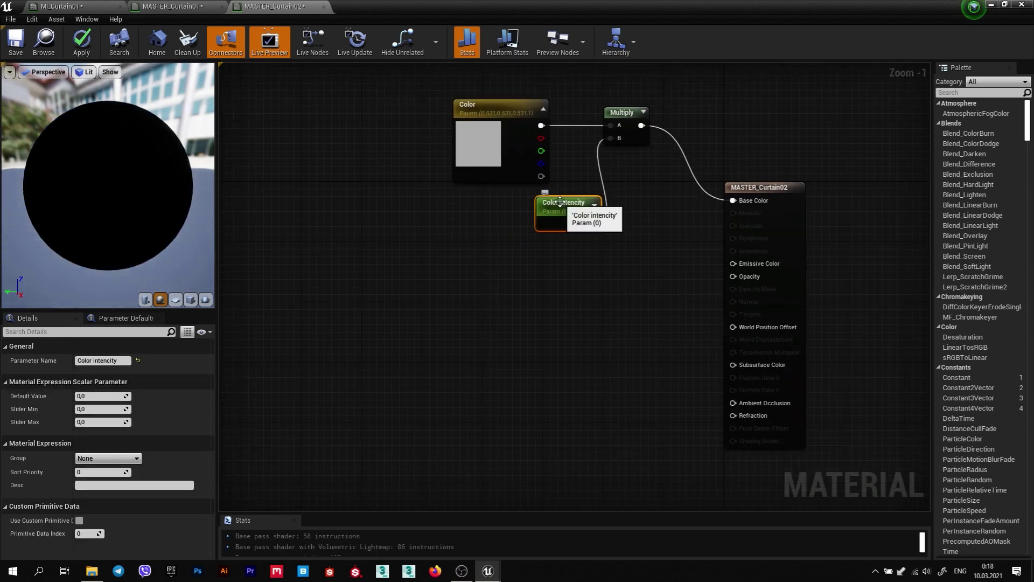
pyautogui.hotkey('ctrl', 'c')
pyautogui.hotkey('ctrl', 'v')
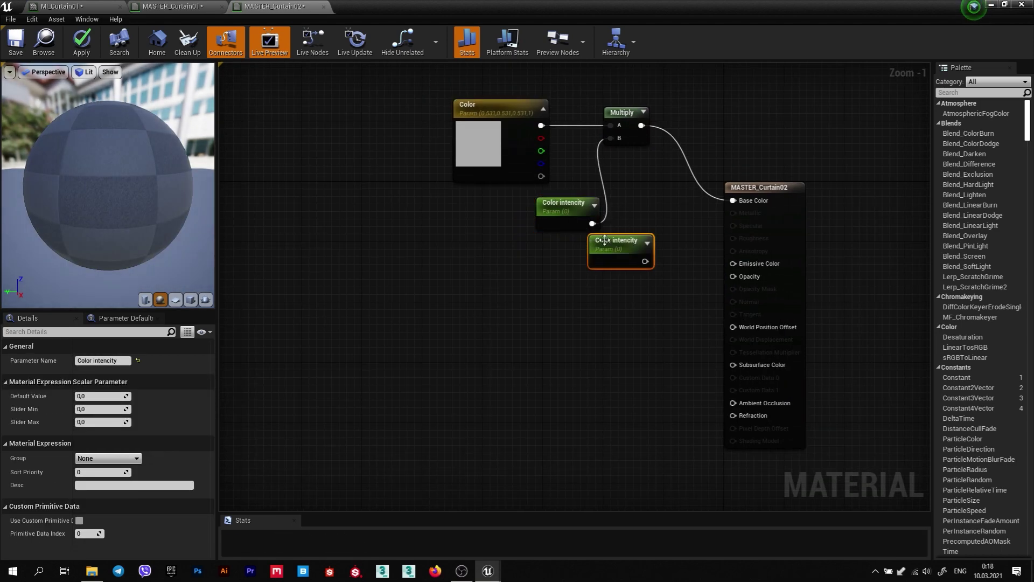
pyautogui.moveTo(593, 243)
pyautogui.mouseDown()
pyautogui.moveTo(592, 424)
pyautogui.moveTo(733, 365)
pyautogui.mouseUp()
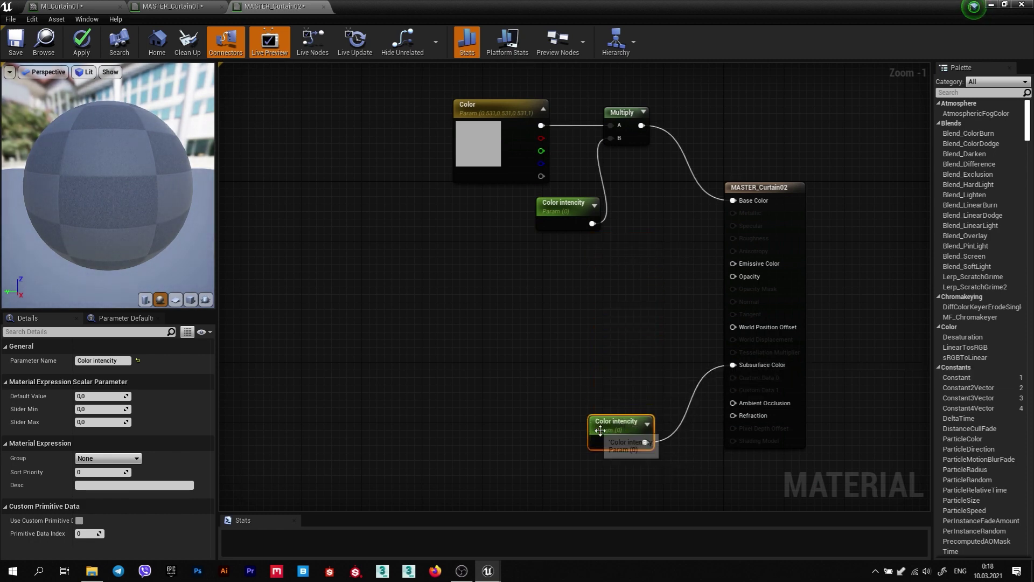
pyautogui.doubleClick(624, 424)
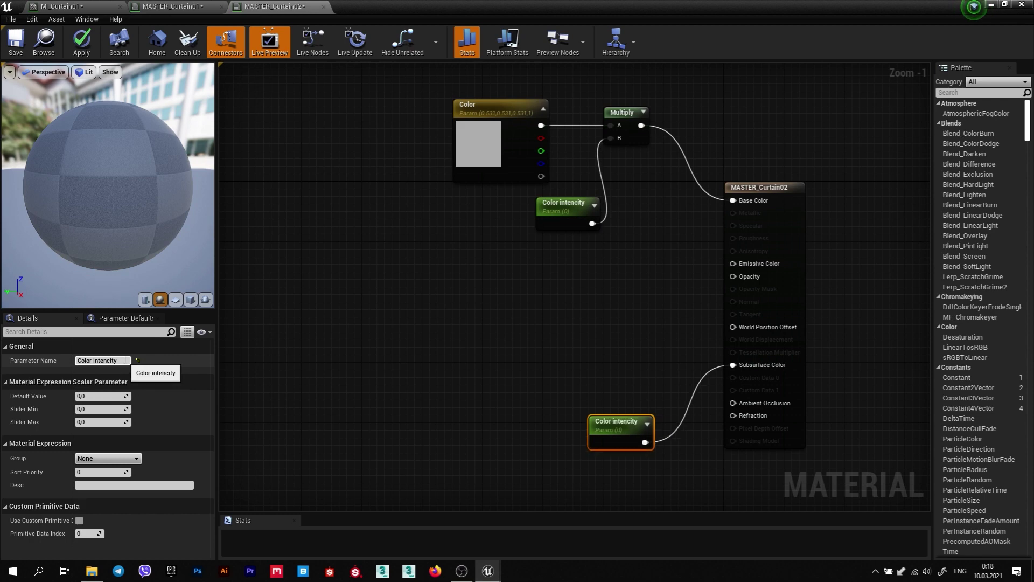
pyautogui.click(107, 360)
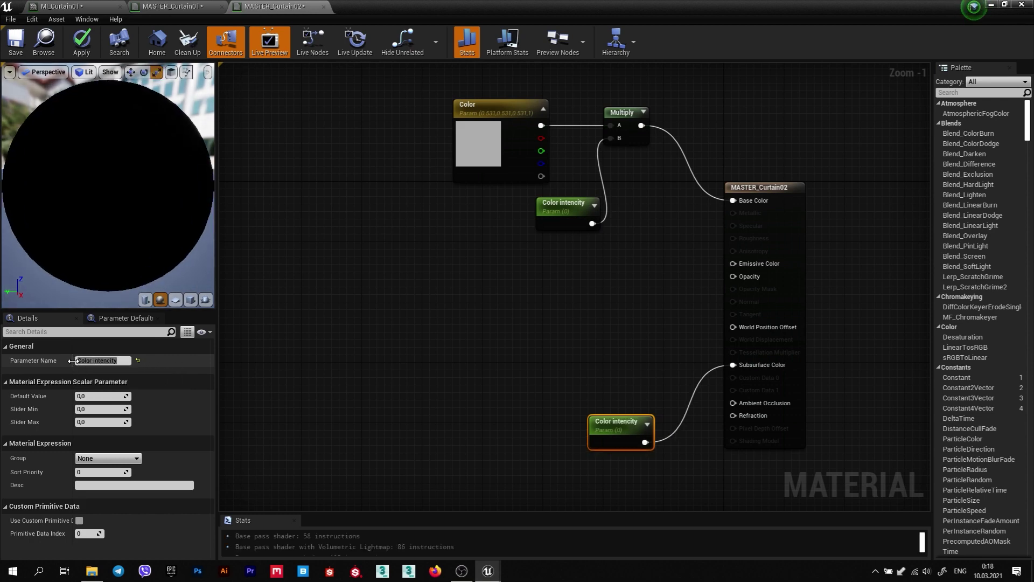
pyautogui.press('c')
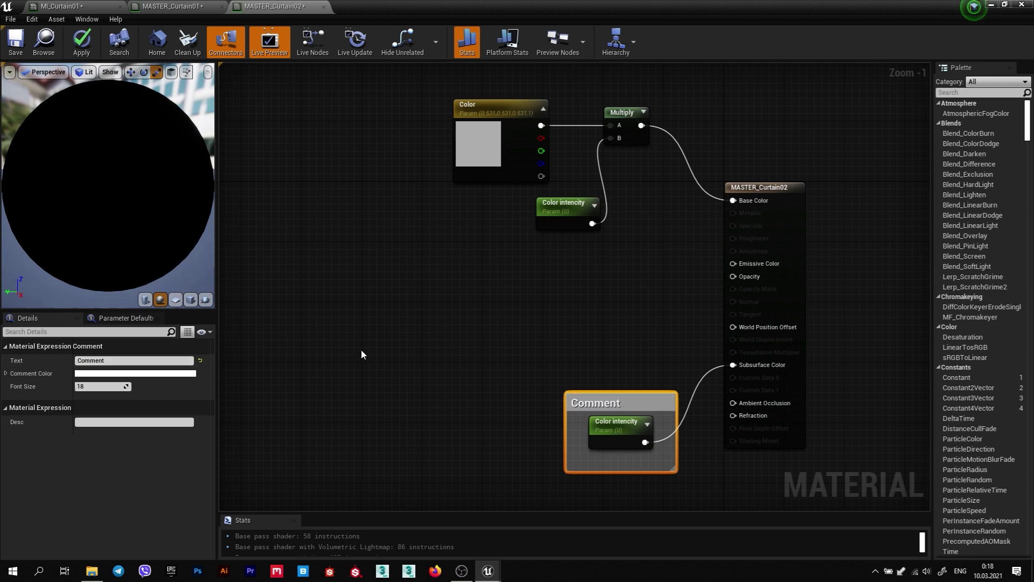
pyautogui.click(619, 406)
pyautogui.press('Delete')
# Rename the copied parameter to Subsurface color with a default value of 1.
pyautogui.click(618, 424)
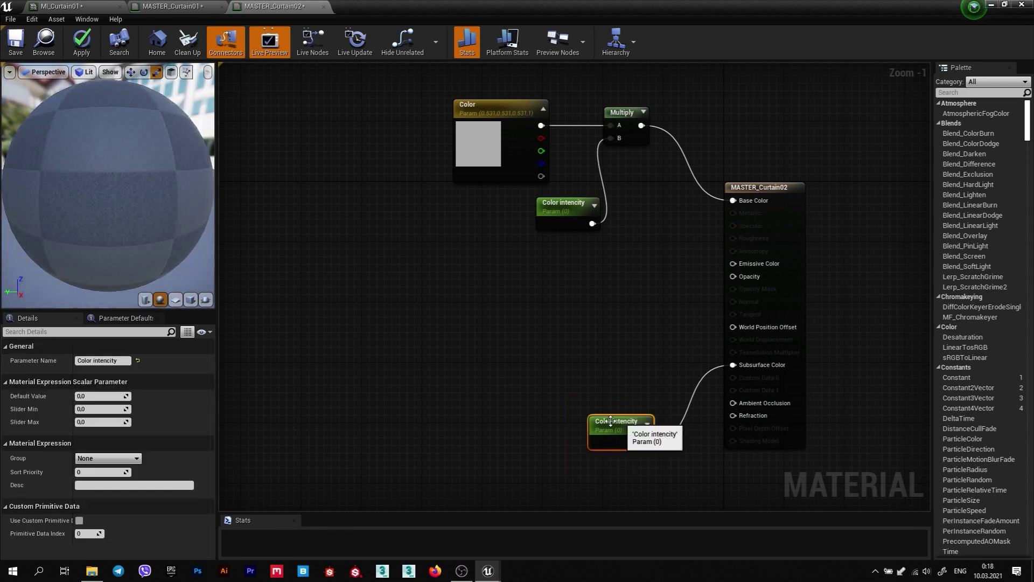
pyautogui.click(123, 361)
pyautogui.write('Co')
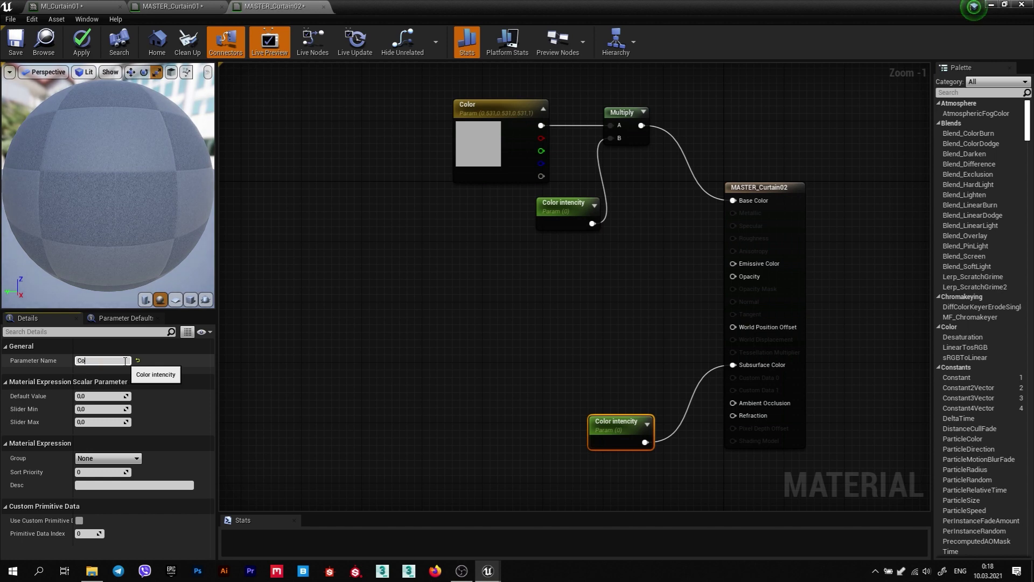
pyautogui.press('BackSpace')
pyautogui.press('BackSpace')
pyautogui.write('Subsurface color')
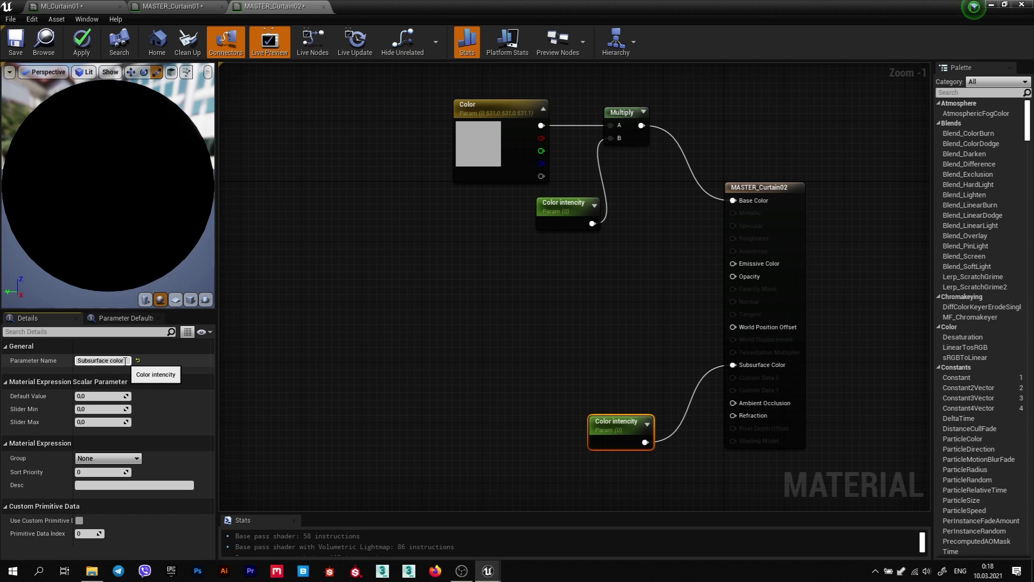
pyautogui.click(102, 398)
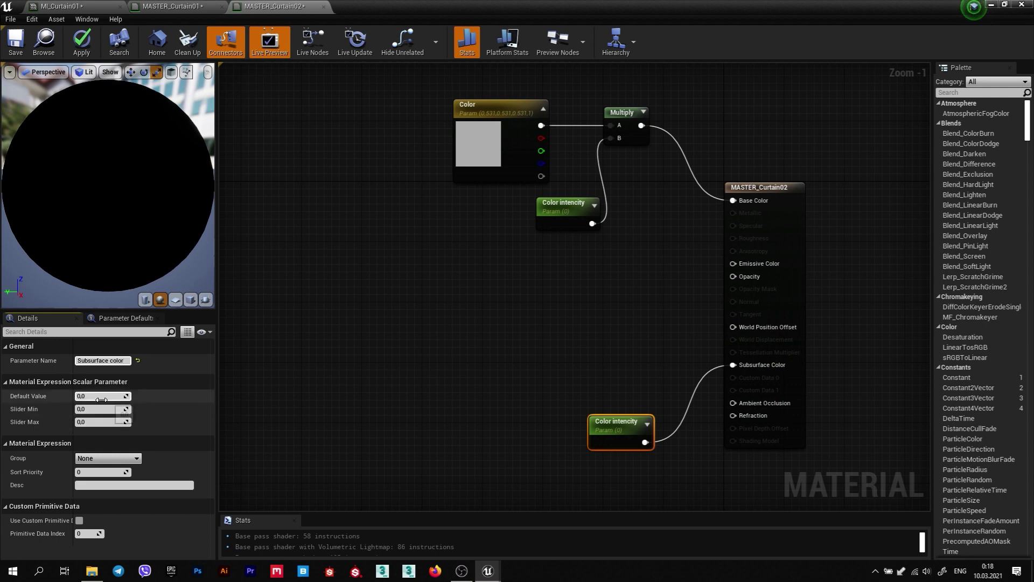
pyautogui.write('1')
pyautogui.press('Return')
# Set Color intencity's default value to 1 and drop a Texture Sample node into the graph.
pyautogui.click(429, 360)
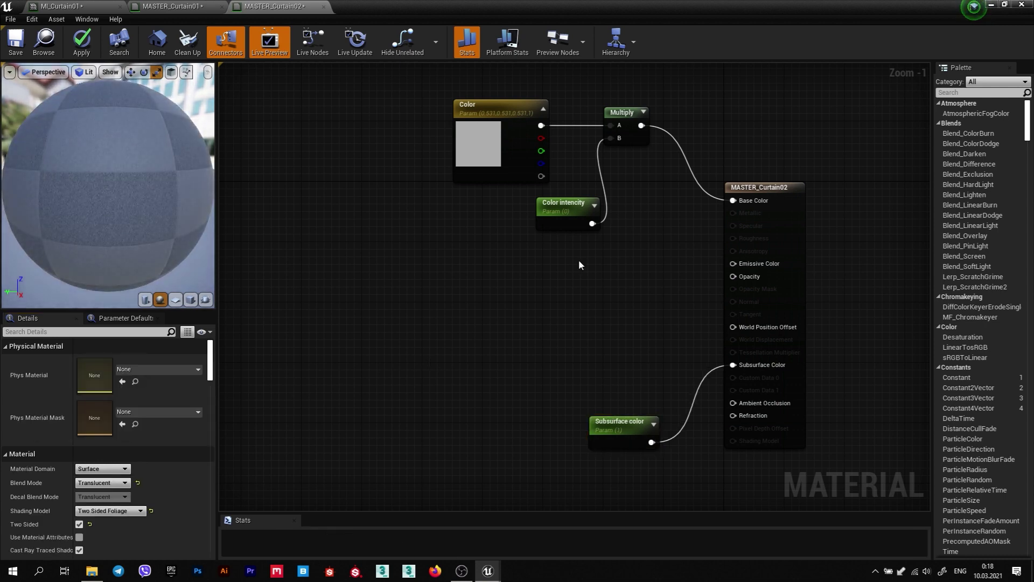
pyautogui.click(565, 202)
pyautogui.click(102, 396)
pyautogui.write('1')
pyautogui.press('Return')
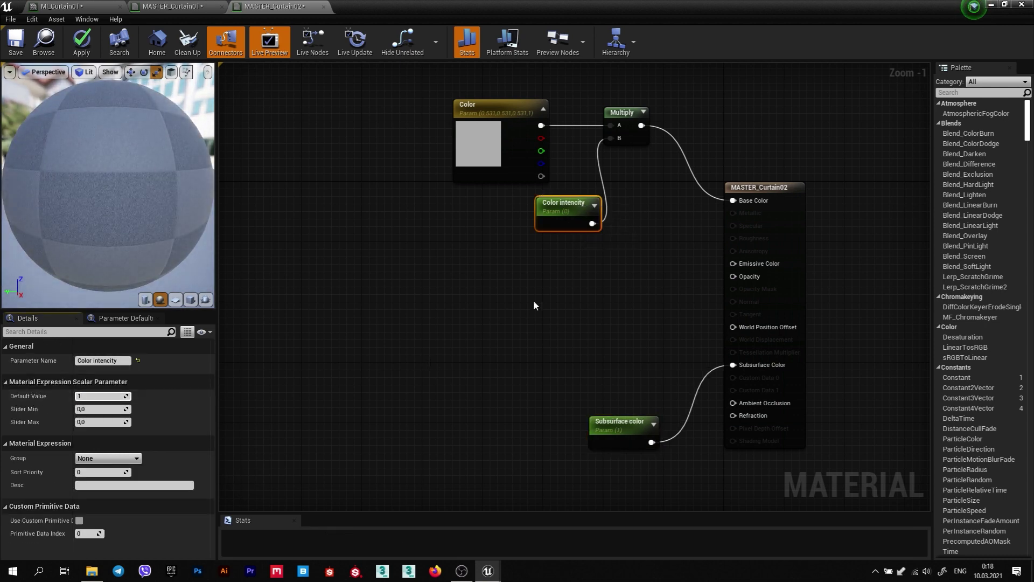
pyautogui.click(531, 307)
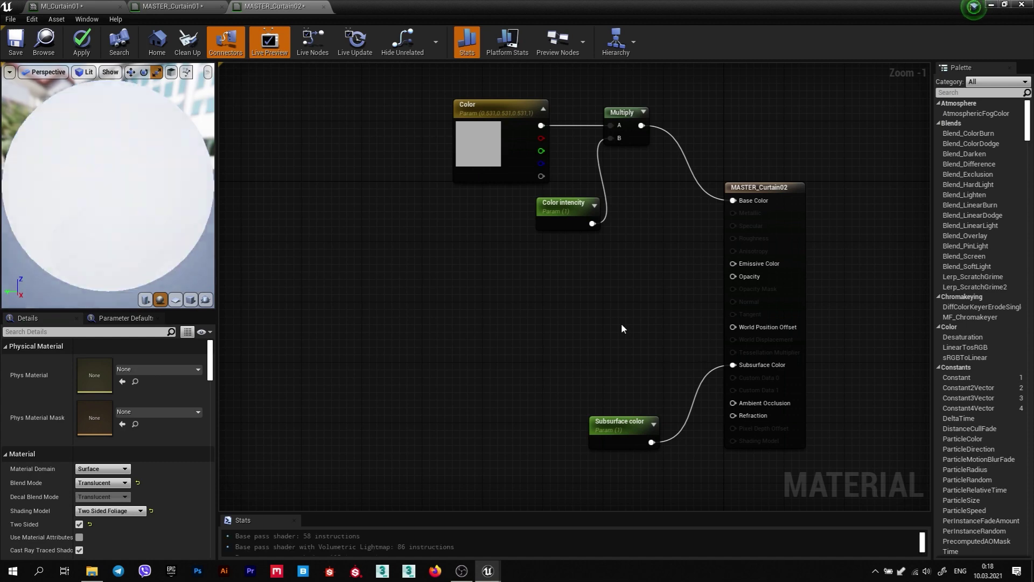
pyautogui.moveTo(457, 246); pyautogui.dragTo(489, 242, button='right')
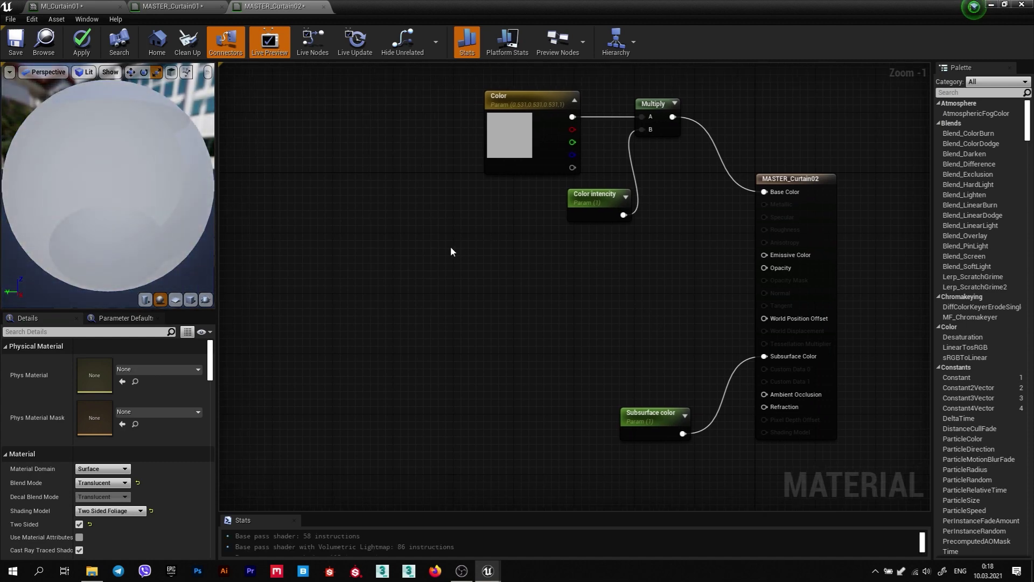
pyautogui.click(436, 247)
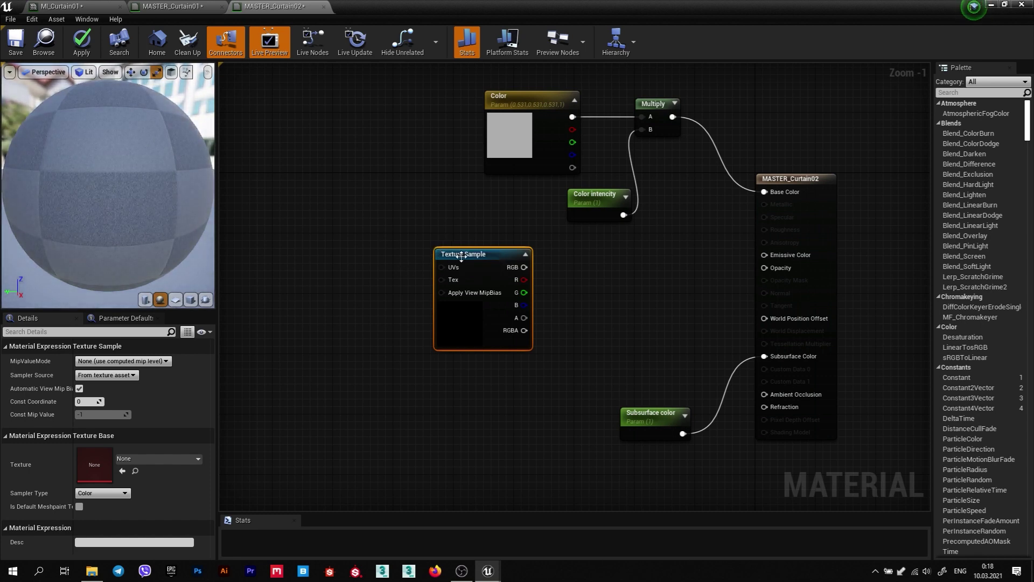
# Move the Texture Sample node into place and bring up the MI_Curtain01 instance editor.
pyautogui.moveTo(501, 254)
pyautogui.mouseDown()
pyautogui.moveTo(449, 240)
pyautogui.moveTo(463, 240)
pyautogui.mouseUp()
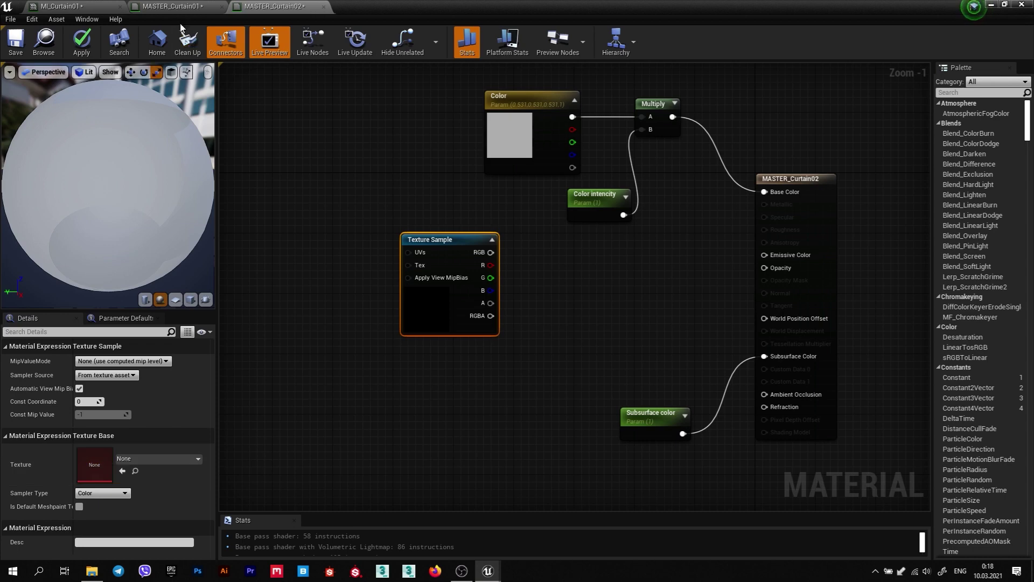
pyautogui.click(81, 6)
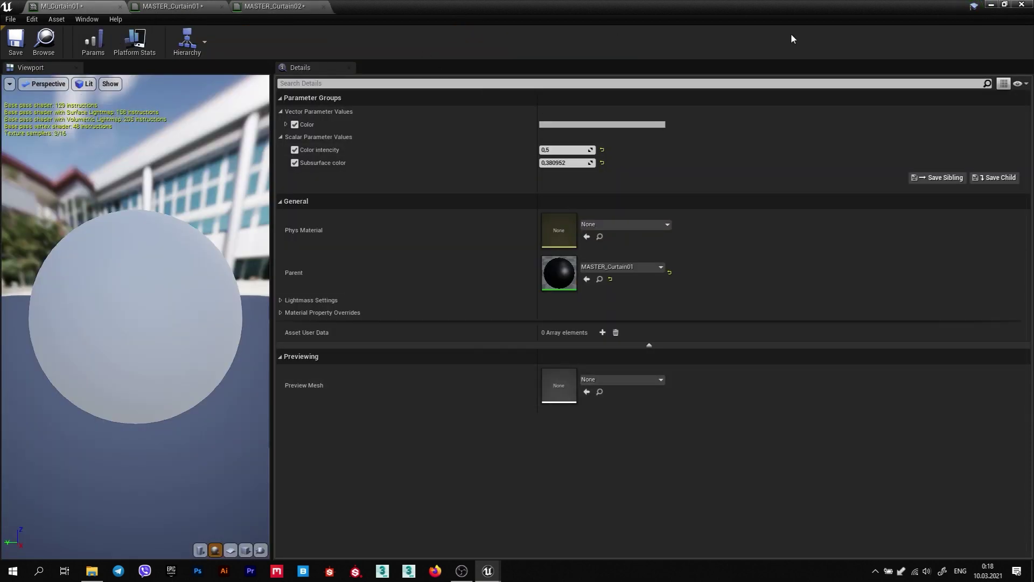
# Back in the level editor, open the Textures folder and select the SM_Curtains_Curts01 curtain.
pyautogui.click(992, 5)
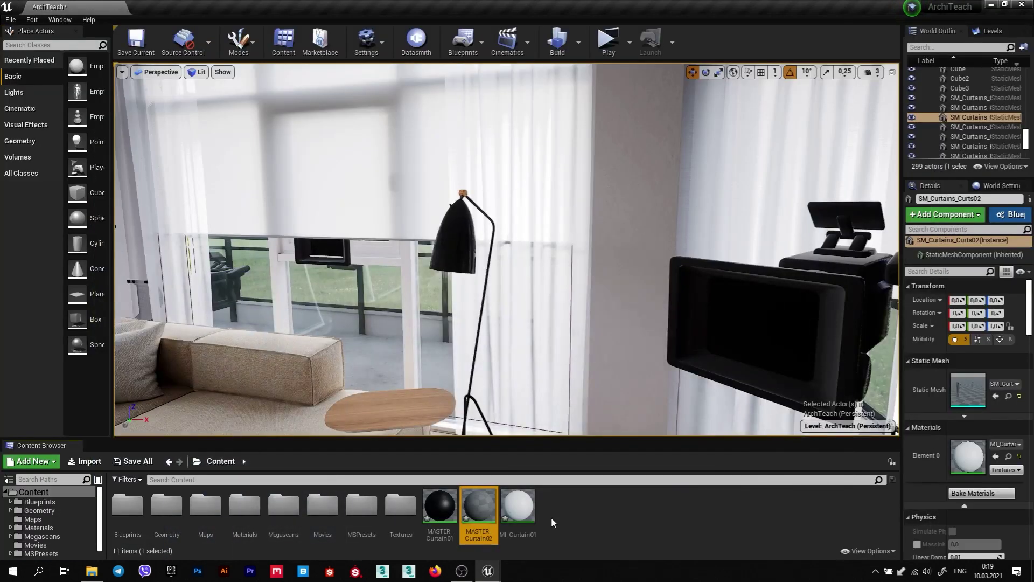
pyautogui.click(625, 511)
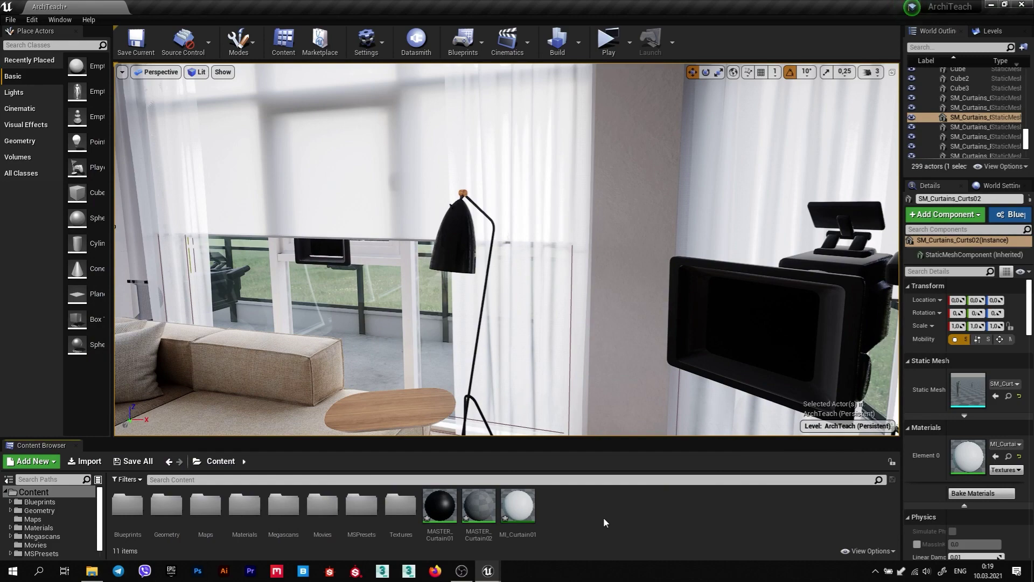
pyautogui.doubleClick(400, 506)
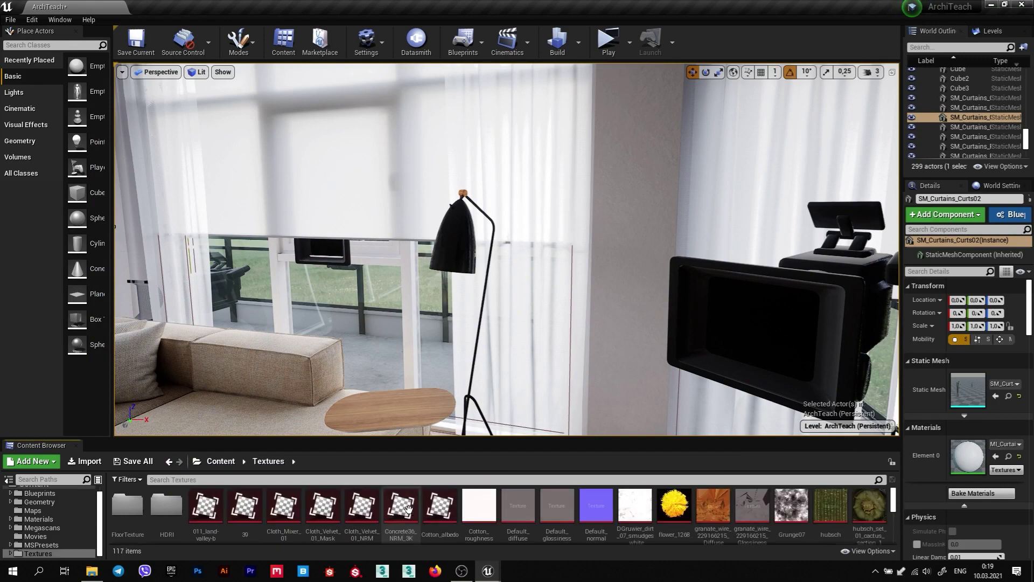
pyautogui.click(548, 240)
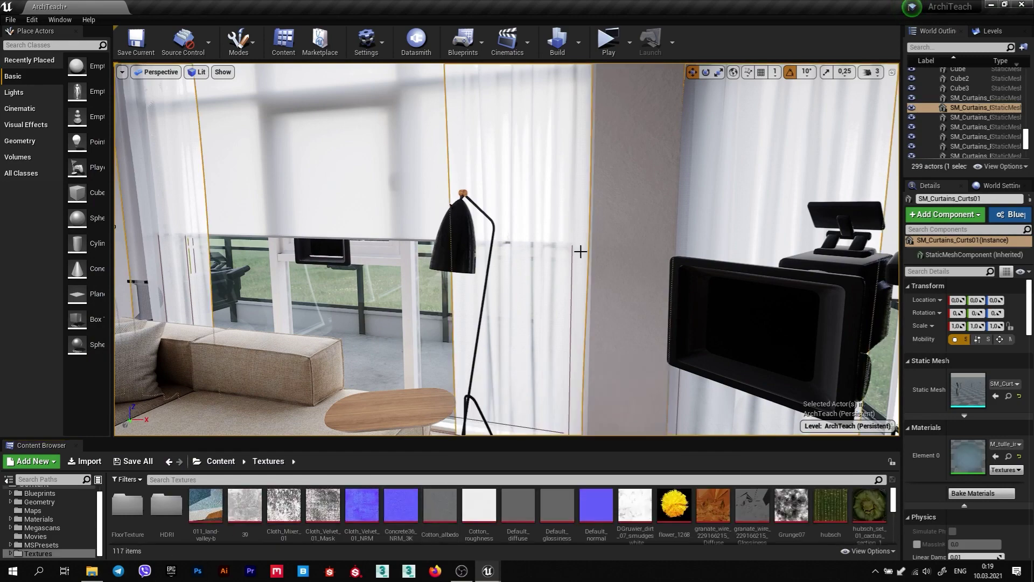
pyautogui.scroll(-2, 967, 431)
pyautogui.scroll(-1, 967, 429)
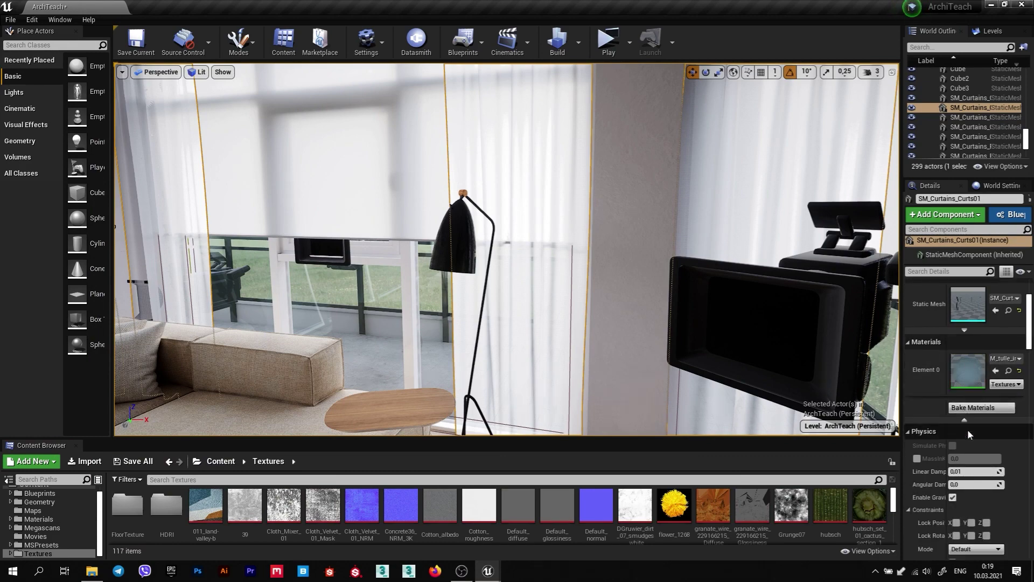
# Open the M_tulle_instance material instance to check its parameters, then return to MASTER_Curtain02.
pyautogui.doubleClick(976, 371)
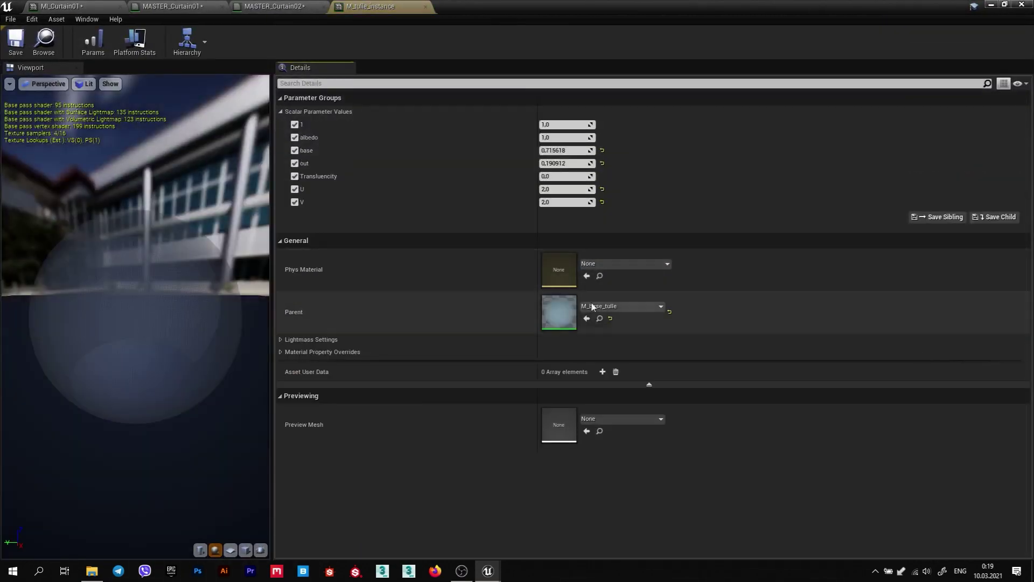
pyautogui.doubleClick(558, 312)
pyautogui.click(992, 5)
pyautogui.click(992, 6)
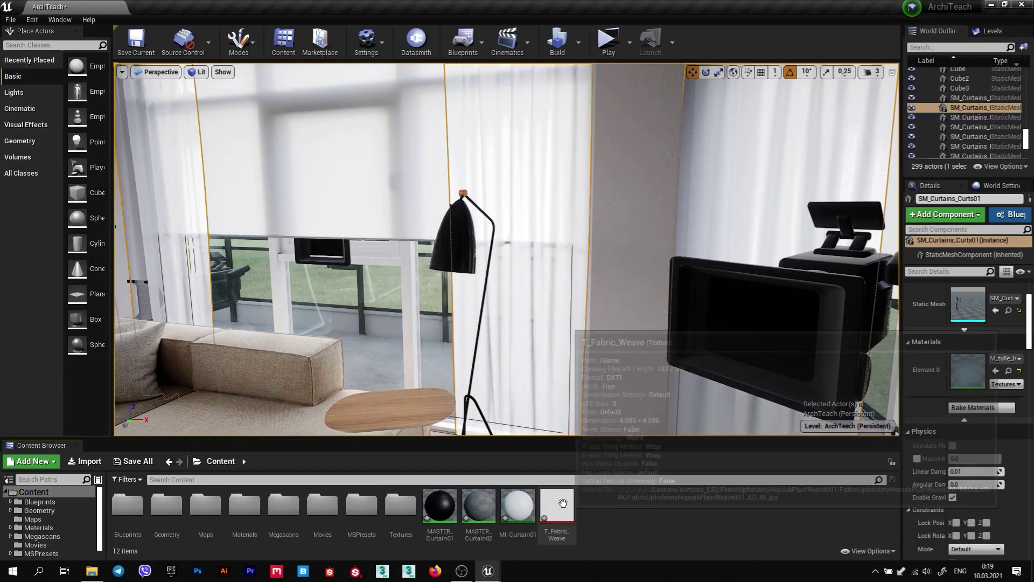
pyautogui.moveTo(487, 570)
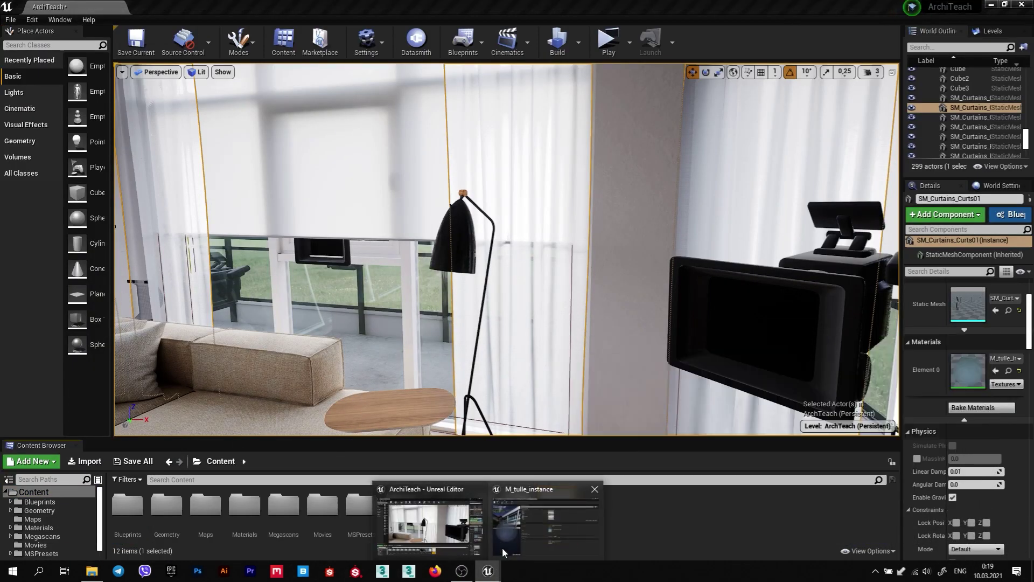
pyautogui.click(525, 517)
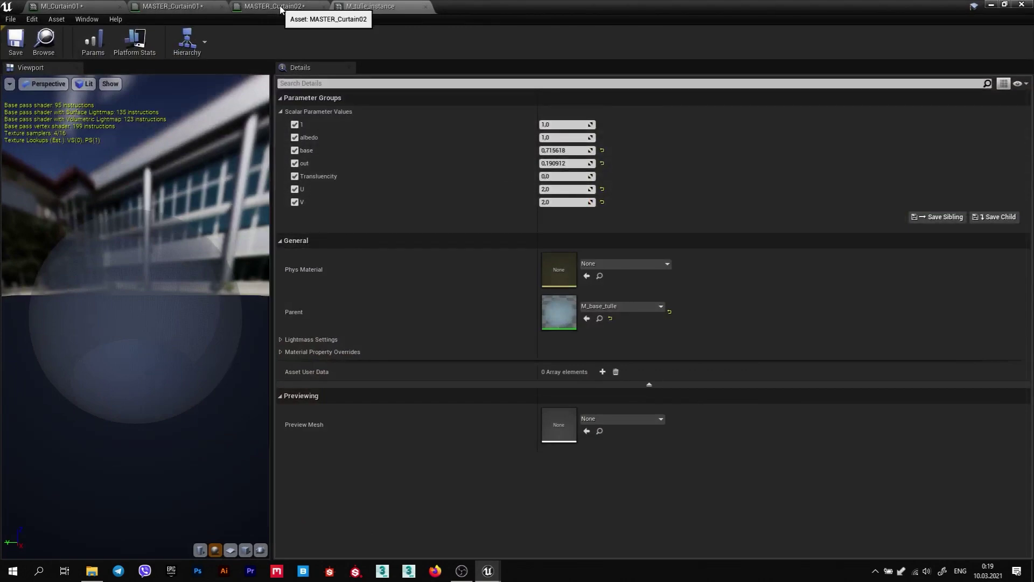
pyautogui.click(272, 6)
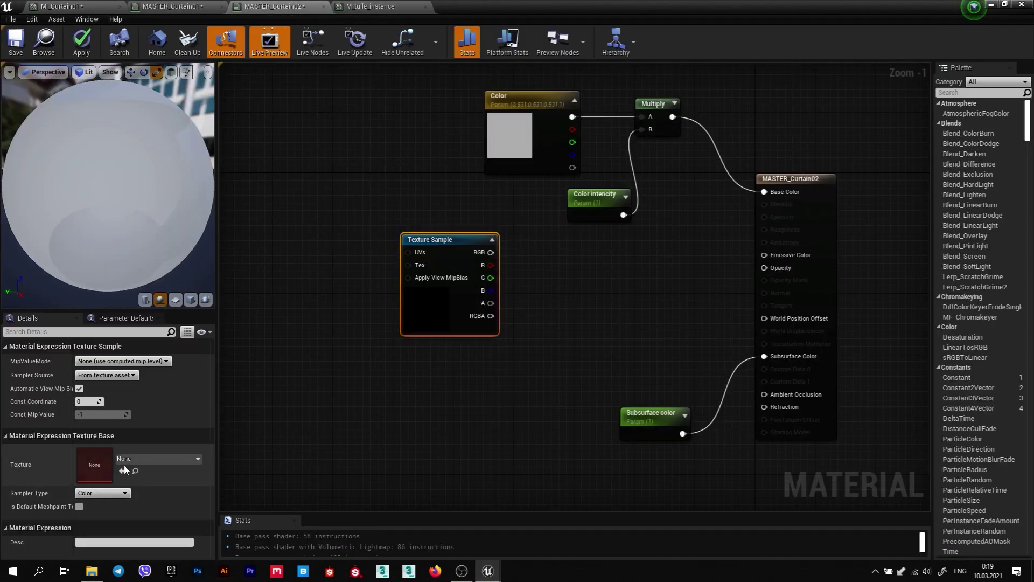
# Assign T_Fabric_Weave to the Texture Sample node, then re-maximize the material editor.
pyautogui.moveTo(585, 10); pyautogui.dragTo(792, 48)
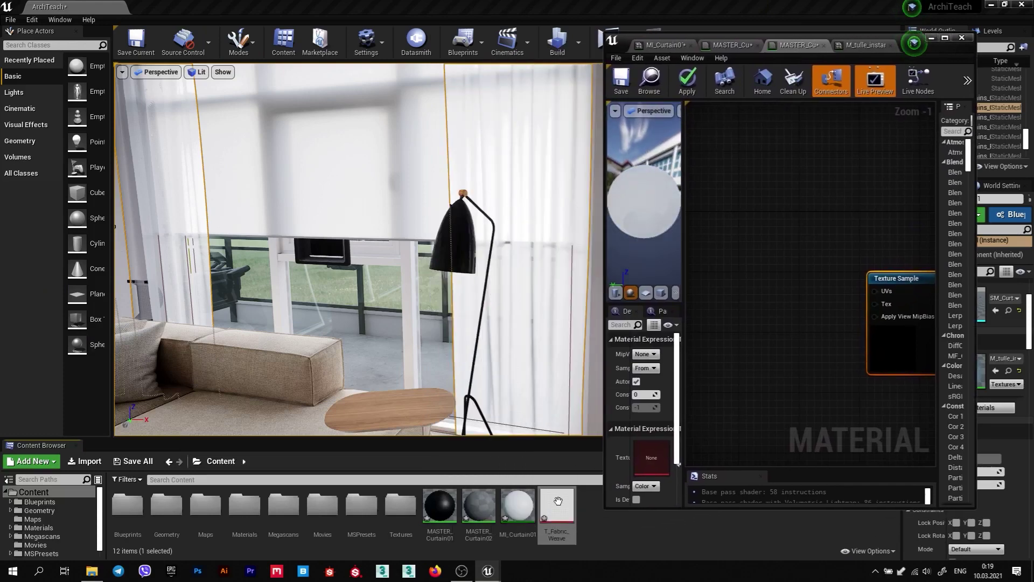
pyautogui.moveTo(557, 505); pyautogui.dragTo(653, 459)
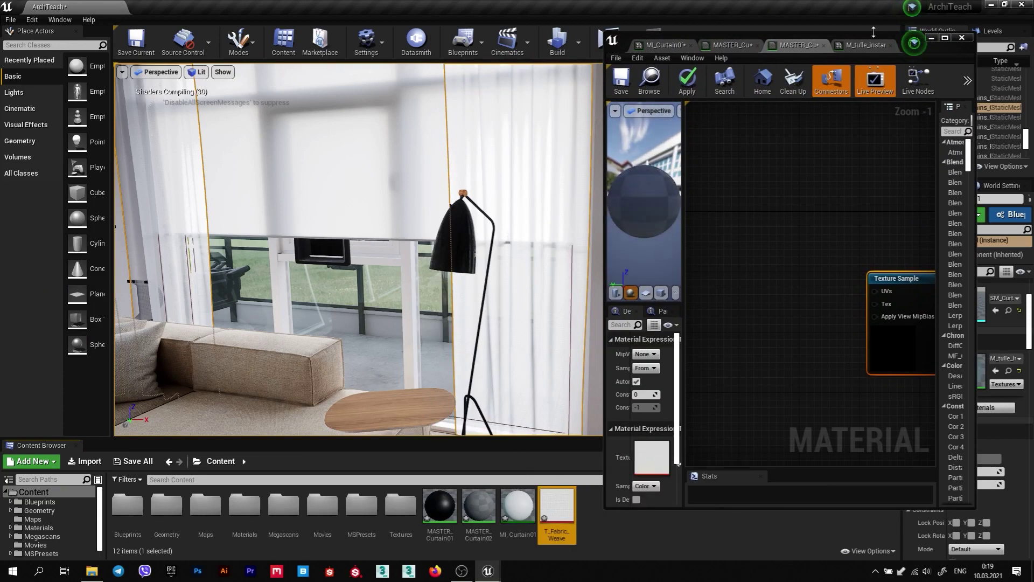
pyautogui.click(946, 38)
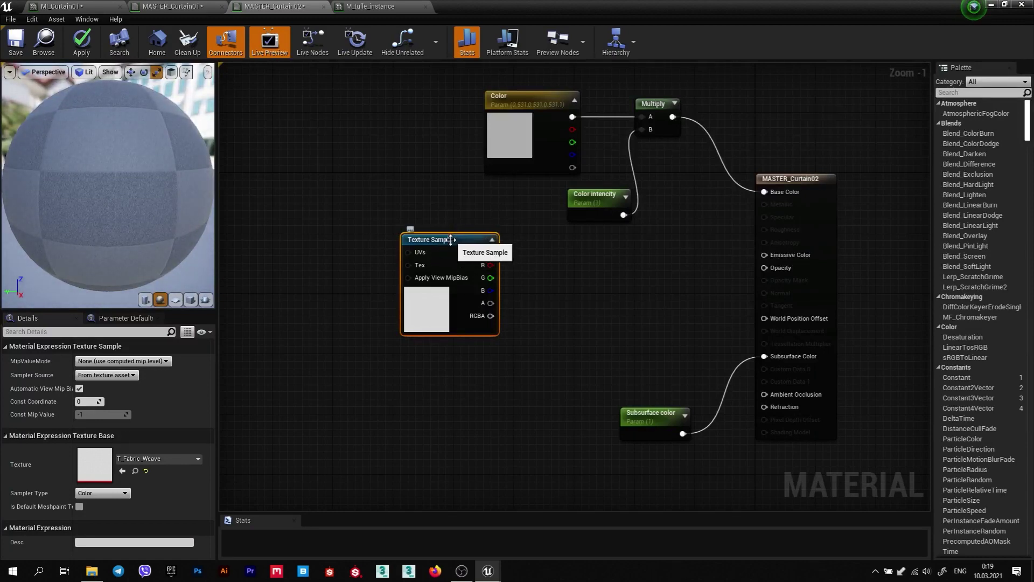
pyautogui.rightClick(453, 241)
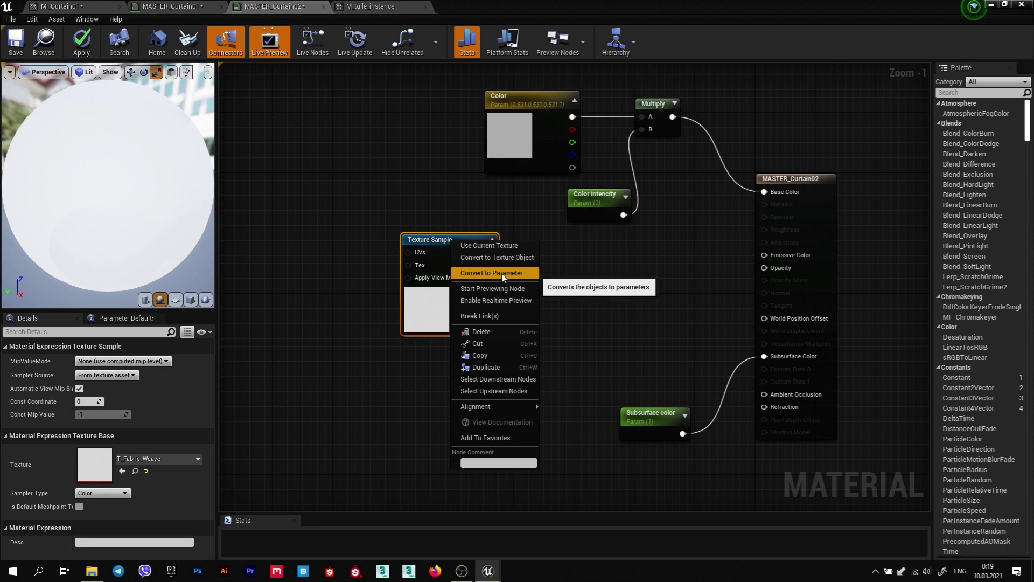
pyautogui.click(616, 272)
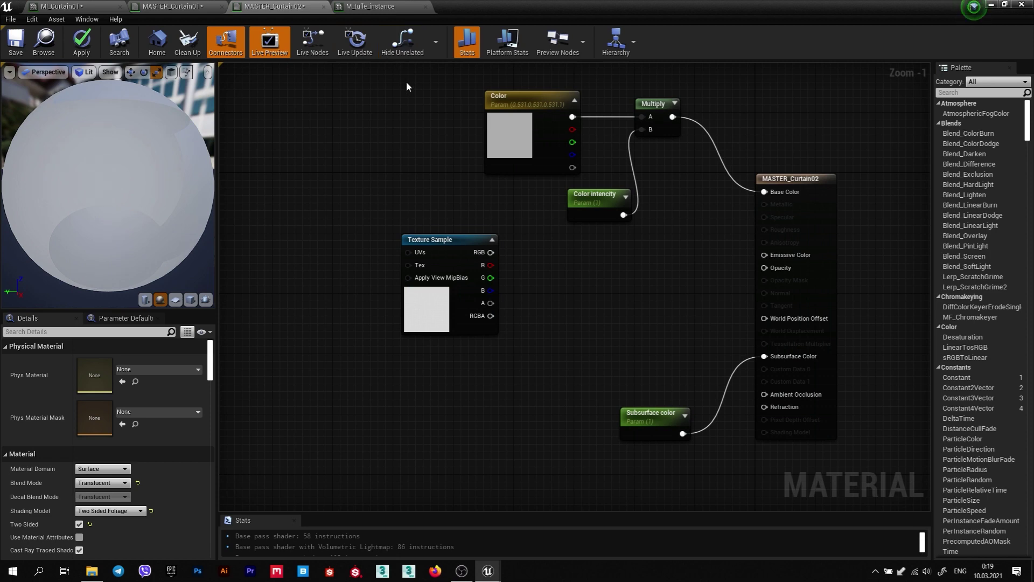
# Close the M_tulle_instance editor, keeping the MASTER_Curtain02 graph in view.
pyautogui.click(375, 9)
pyautogui.click(289, 7)
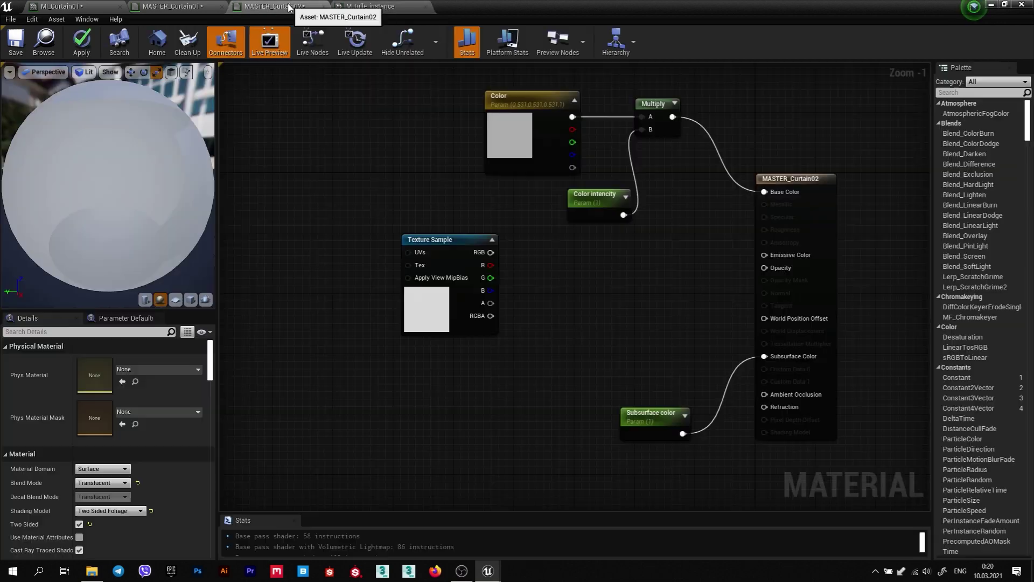
pyautogui.click(426, 6)
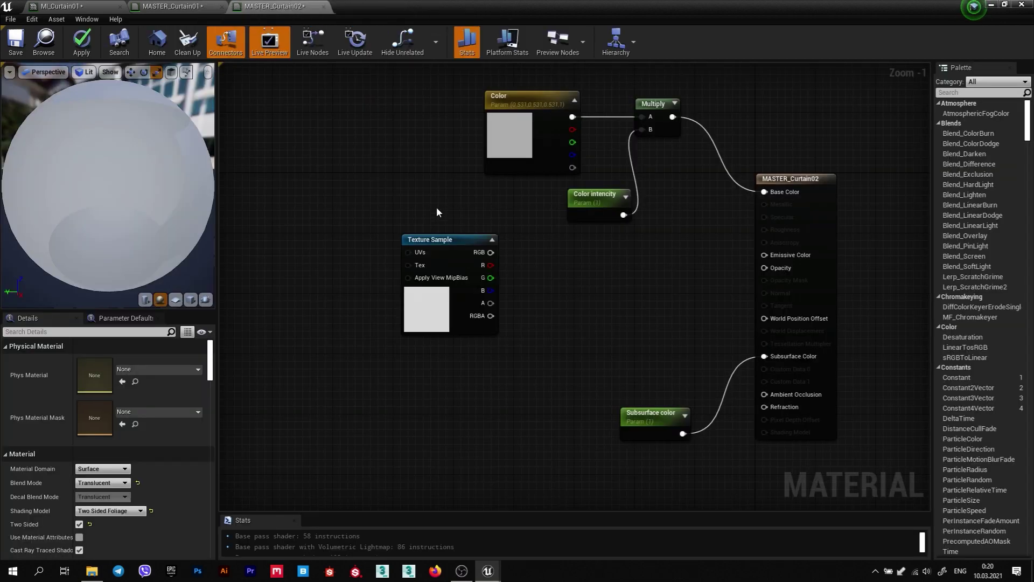
pyautogui.rightClick(461, 244)
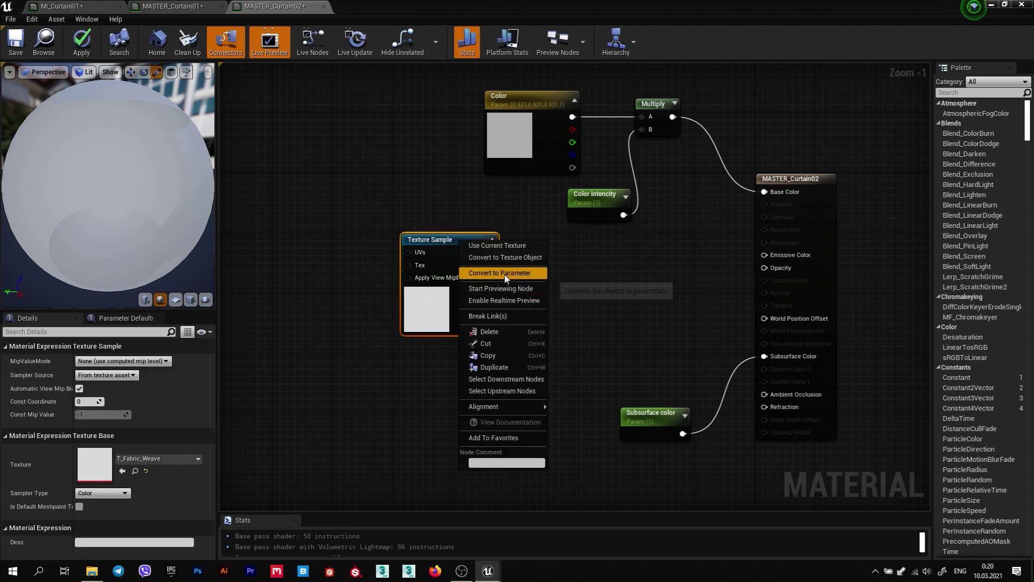
# Convert the Texture Sample into a texture parameter named Texture, then place a Lerp node.
pyautogui.click(445, 243)
pyautogui.click(445, 244)
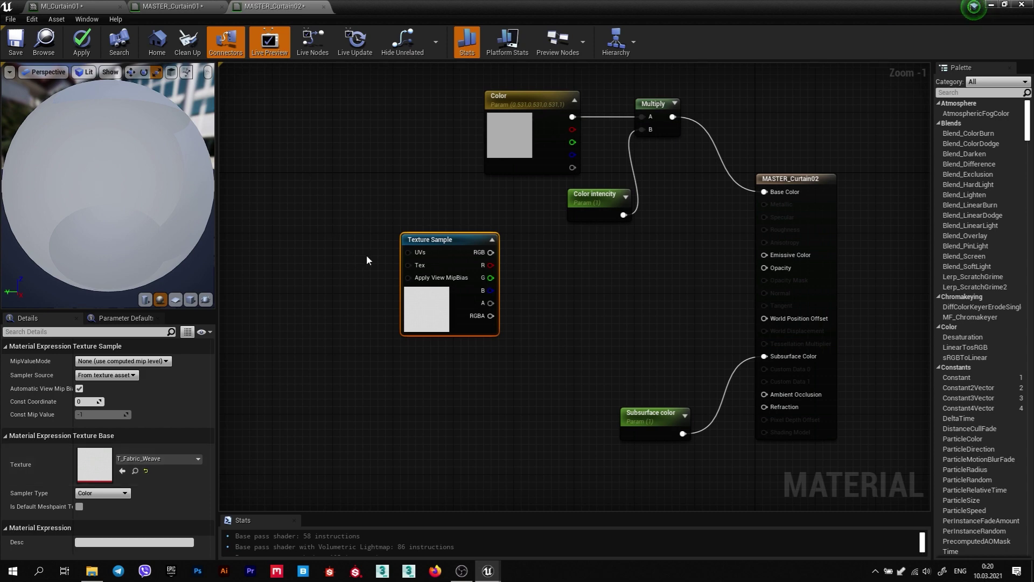
pyautogui.rightClick(461, 239)
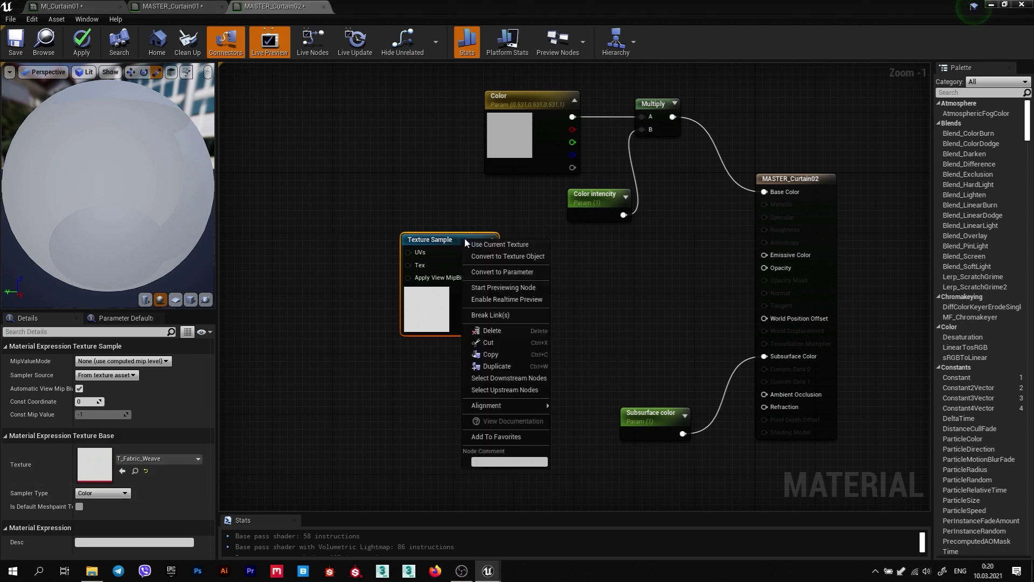
pyautogui.click(515, 273)
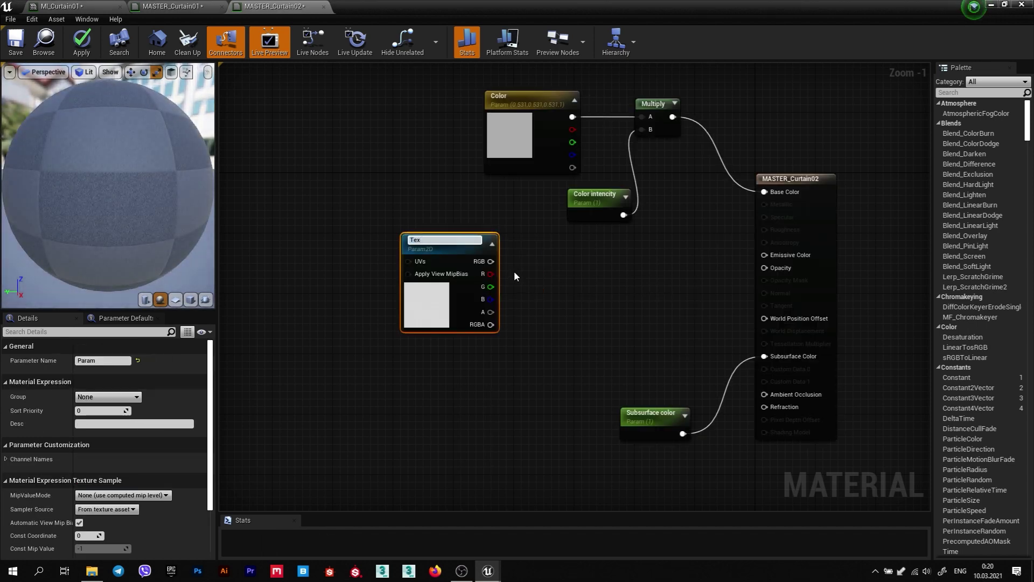
pyautogui.write('Texture')
pyautogui.click(514, 275)
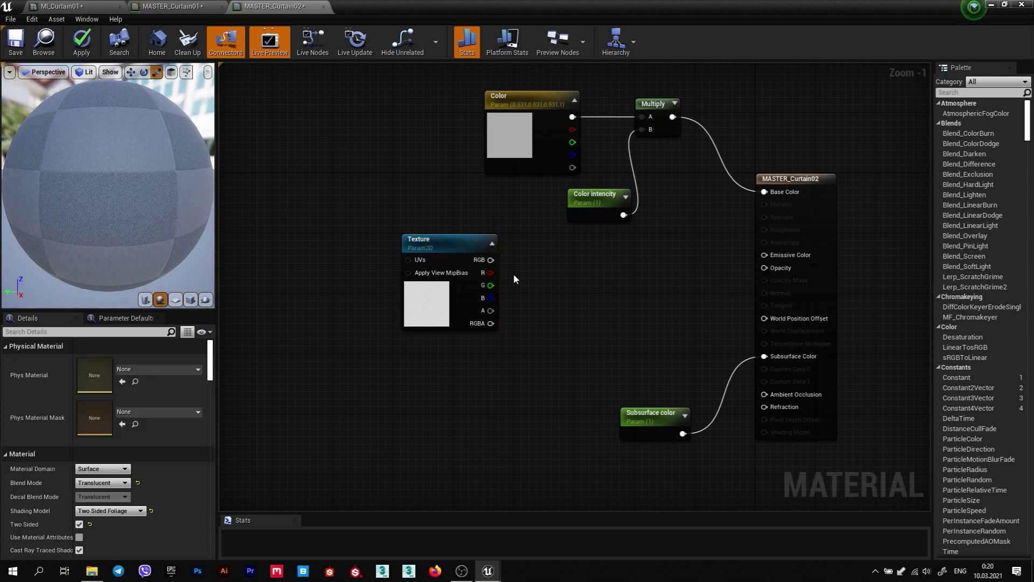
pyautogui.moveTo(463, 243); pyautogui.dragTo(415, 246)
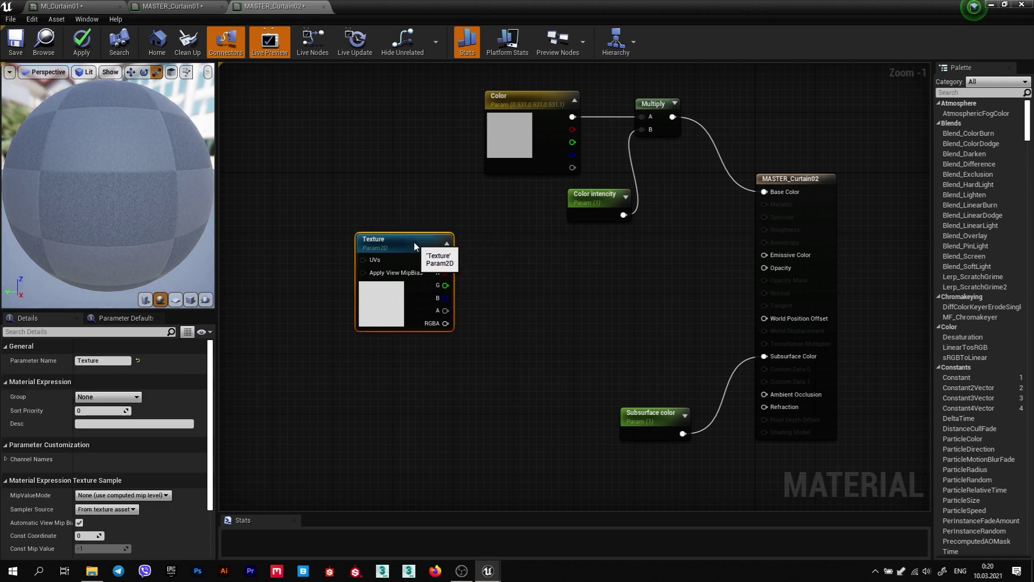
pyautogui.click(610, 294)
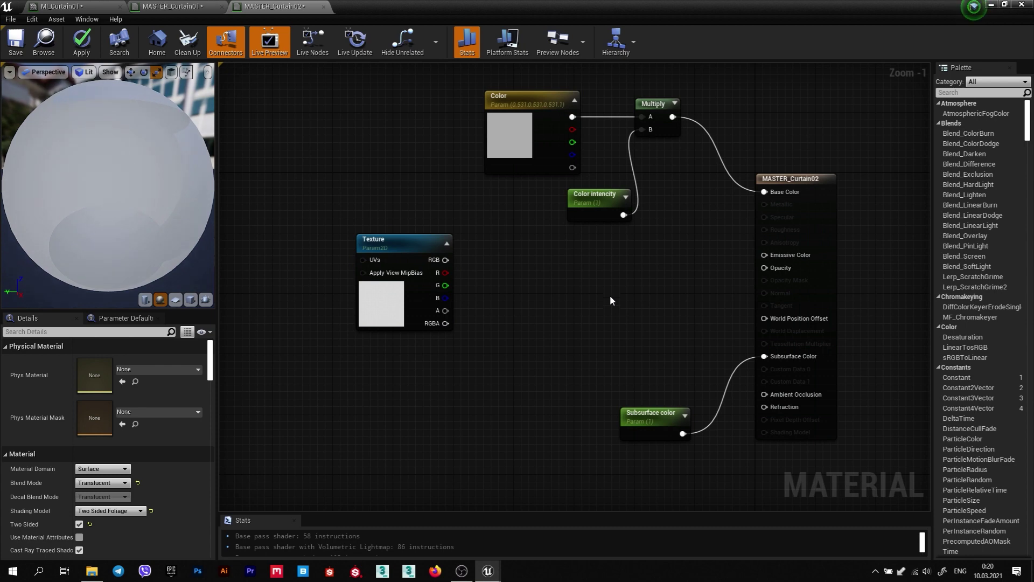
pyautogui.click(609, 294)
# Wire the Lerp output to Opacity and the Texture RGB into Lerp input A.
pyautogui.moveTo(619, 295); pyautogui.dragTo(594, 284)
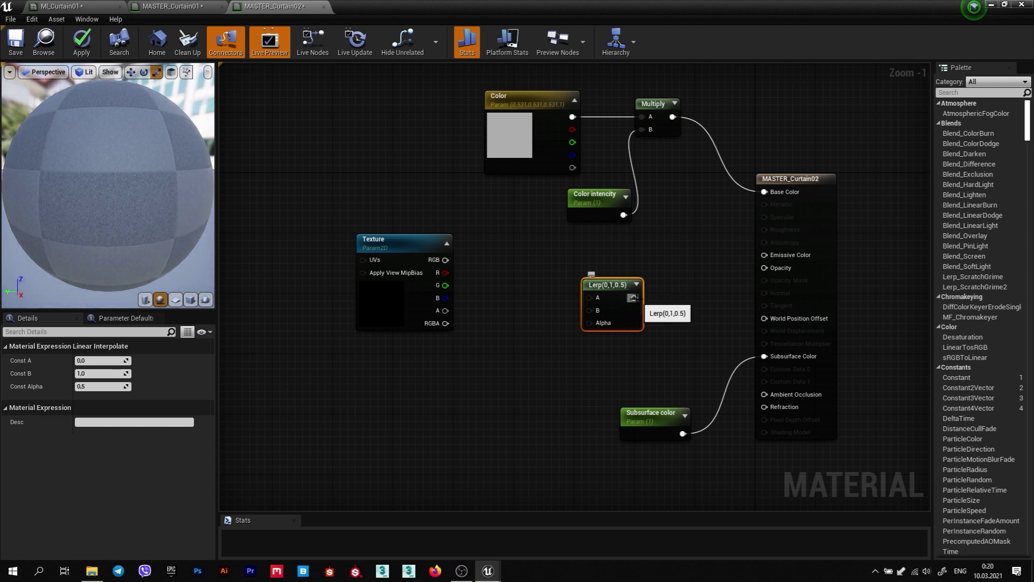
pyautogui.moveTo(634, 297); pyautogui.dragTo(765, 270)
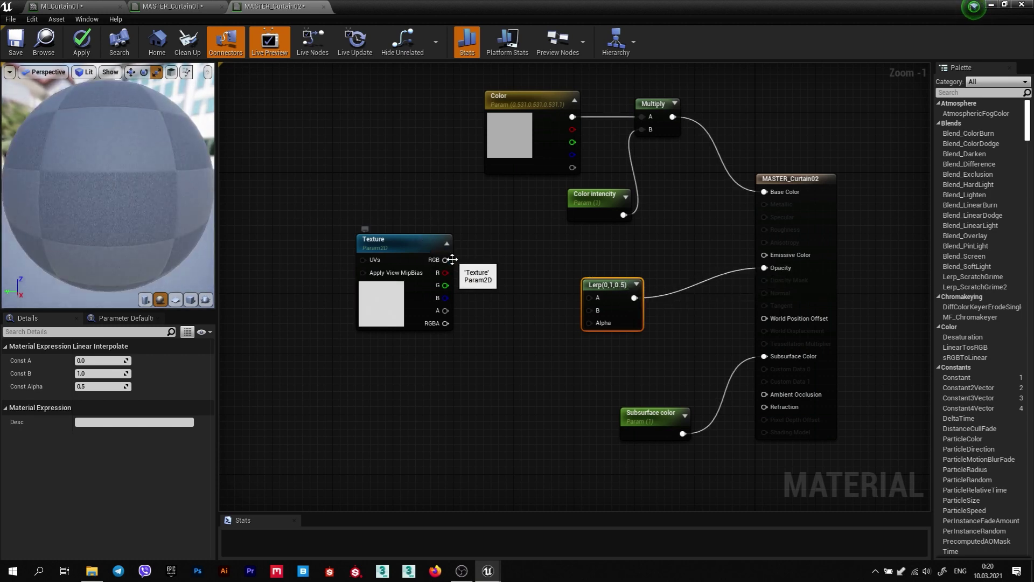
pyautogui.moveTo(445, 259); pyautogui.dragTo(592, 297)
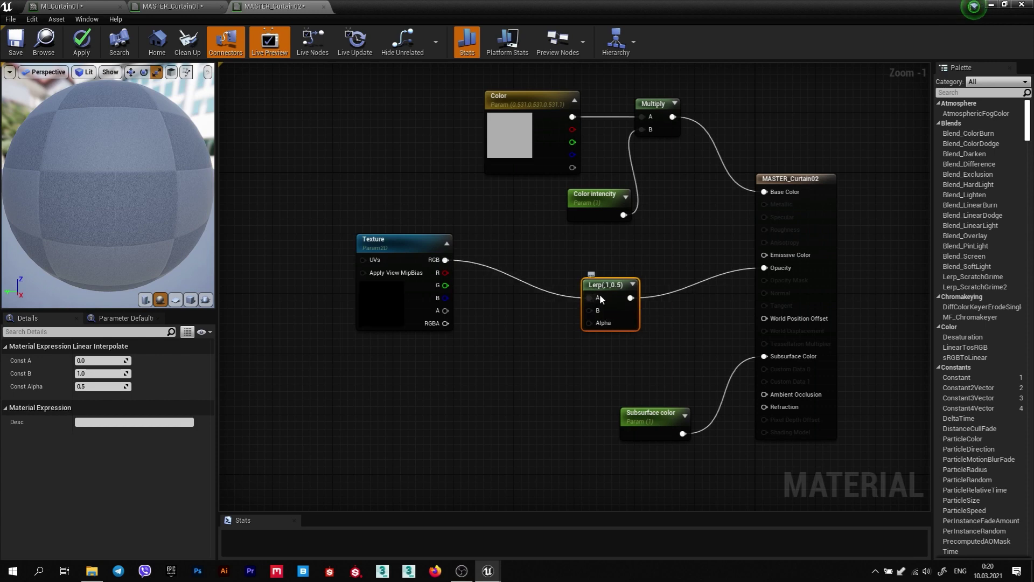
pyautogui.moveTo(493, 281); pyautogui.dragTo(691, 291, button='right')
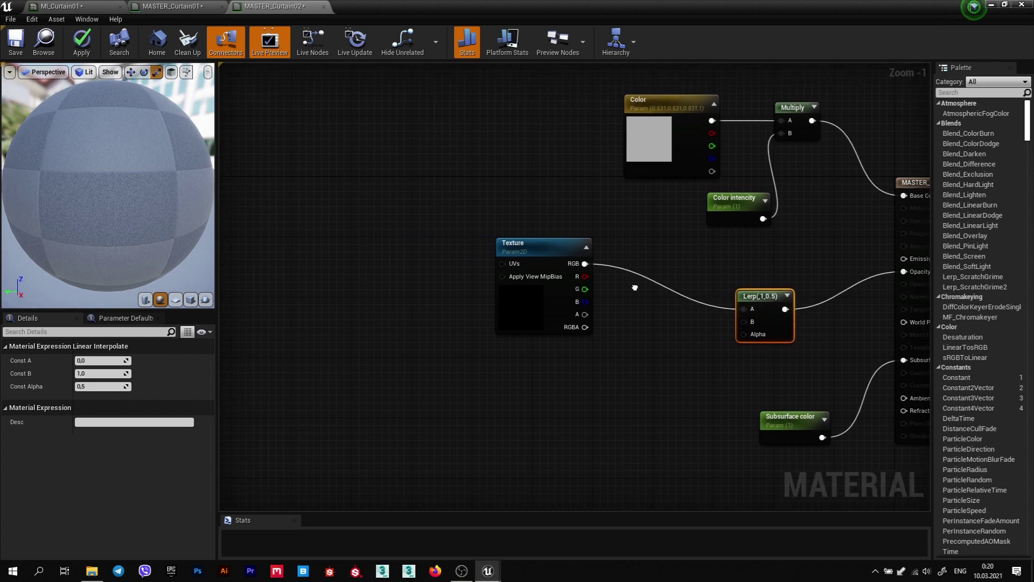
pyautogui.moveTo(585, 252); pyautogui.dragTo(582, 239)
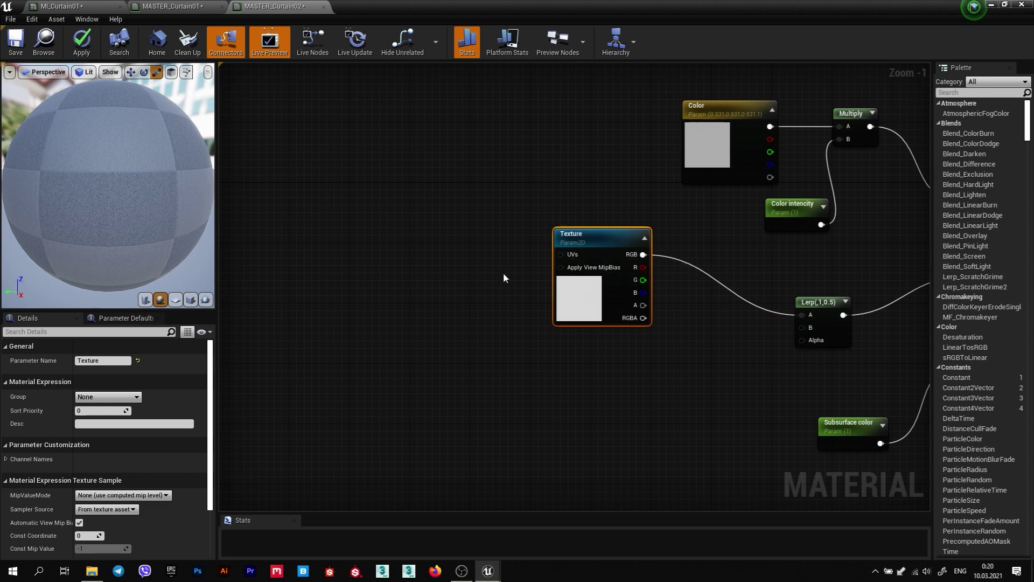
pyautogui.moveTo(499, 284); pyautogui.dragTo(588, 315, button='right')
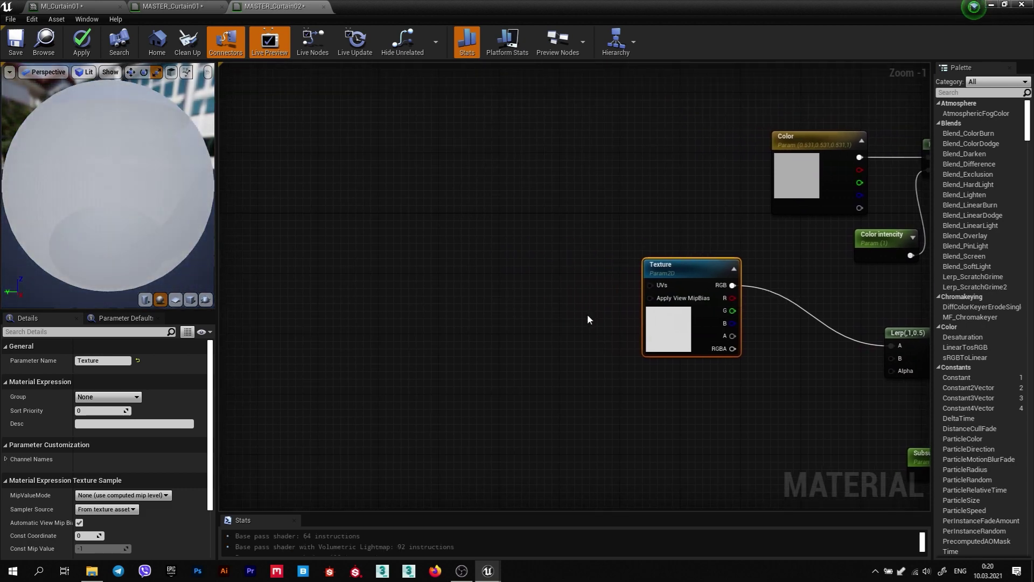
pyautogui.click(449, 236)
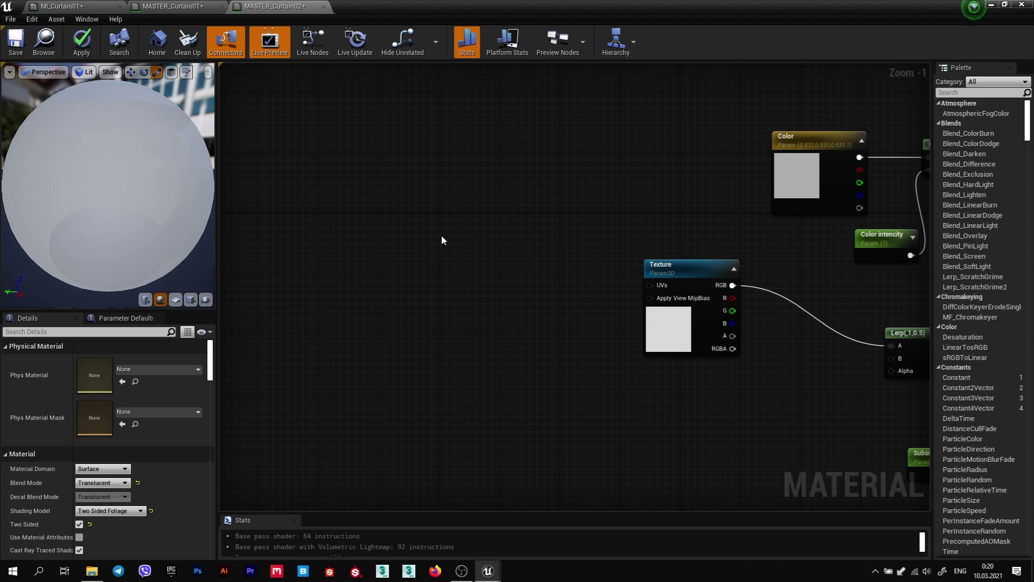
# Add a TextureCoordinate node to the curtain material graph.
pyautogui.rightClick(450, 246)
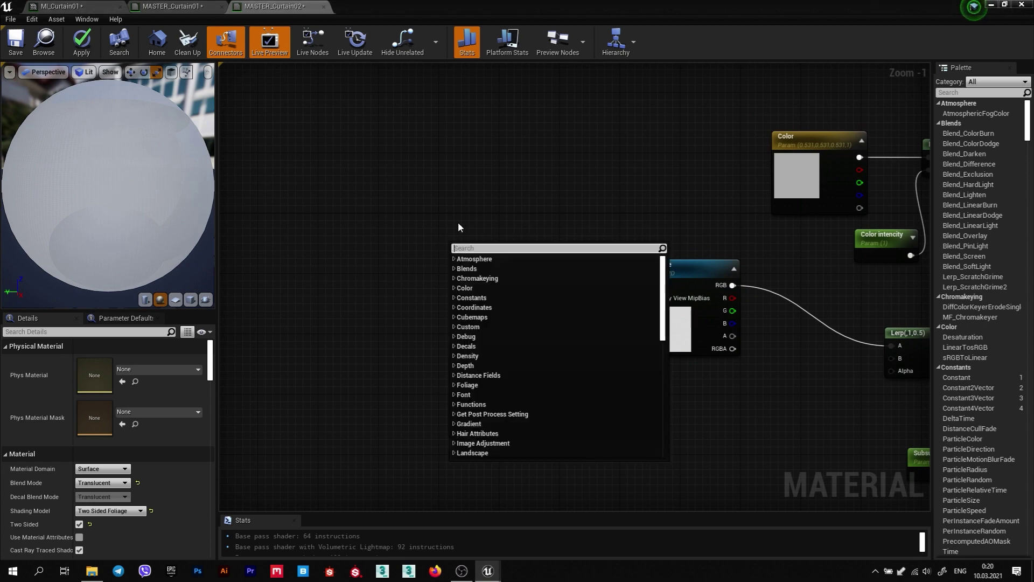
pyautogui.write('tex')
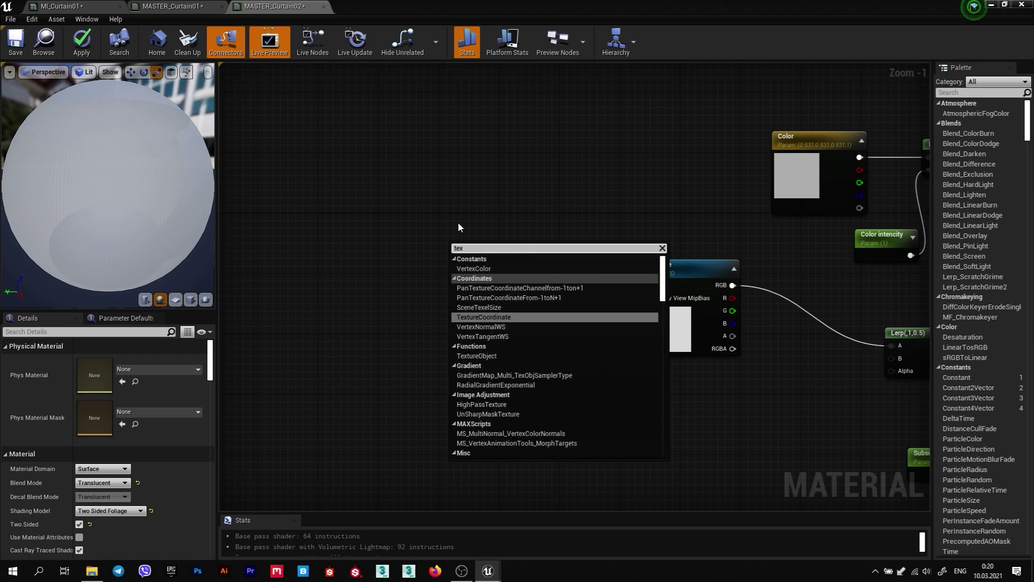
pyautogui.click(504, 317)
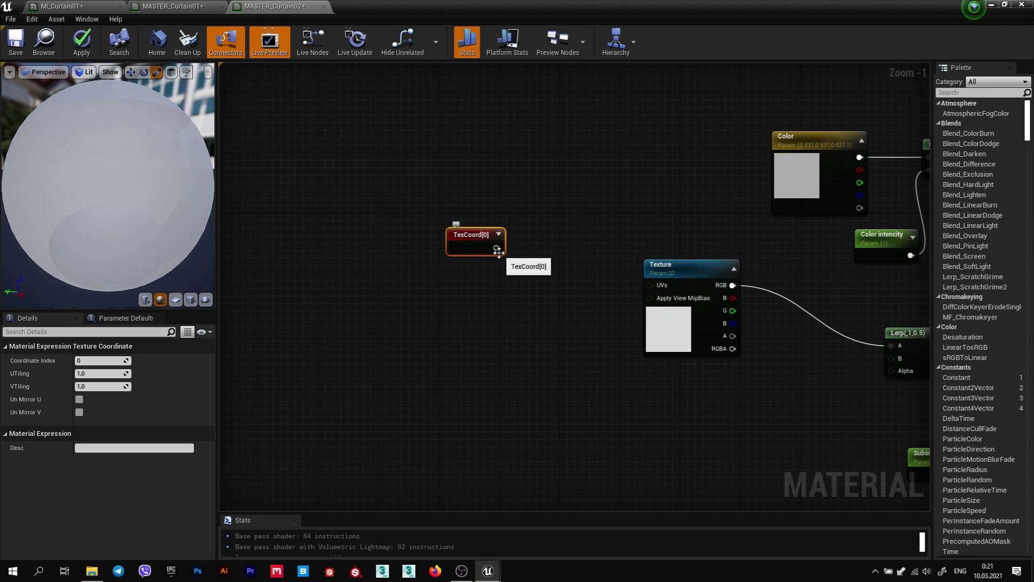
pyautogui.click(538, 283)
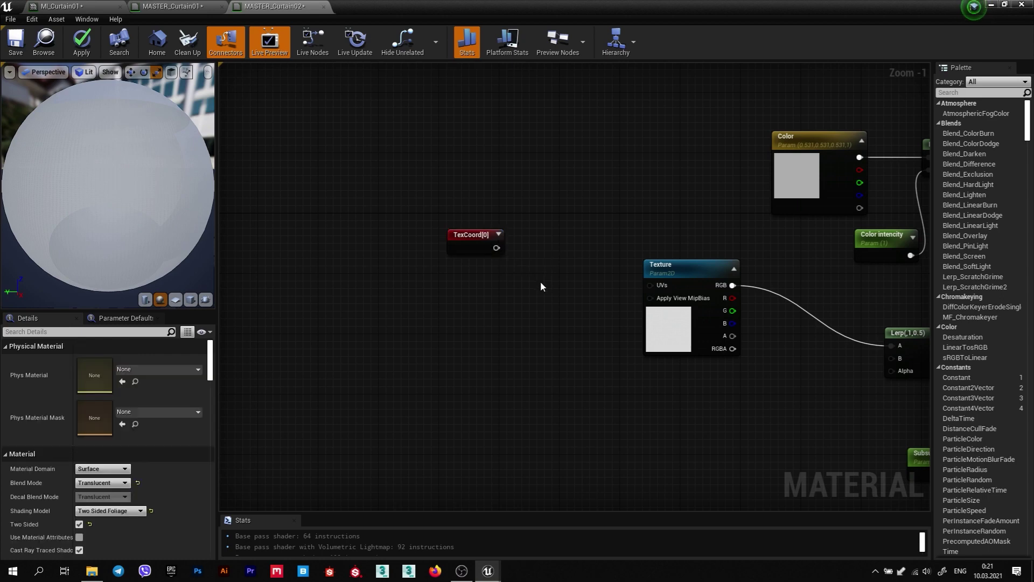
# Feed TexCoord into the texture UVs through a new Multiply node, and add a scalar parameter.
pyautogui.click(543, 285)
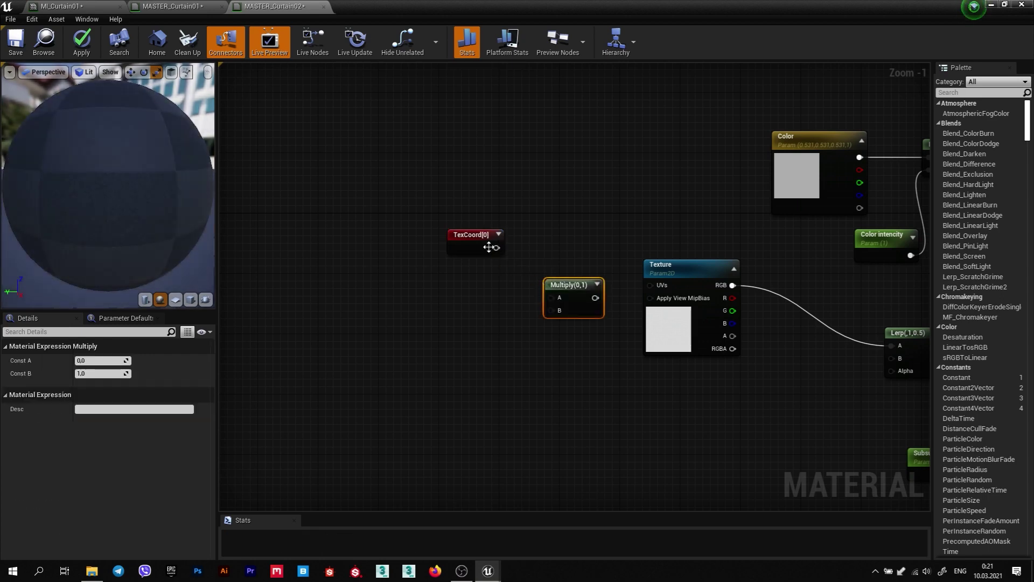
pyautogui.moveTo(496, 247)
pyautogui.mouseDown()
pyautogui.moveTo(551, 303)
pyautogui.moveTo(653, 285)
pyautogui.mouseUp()
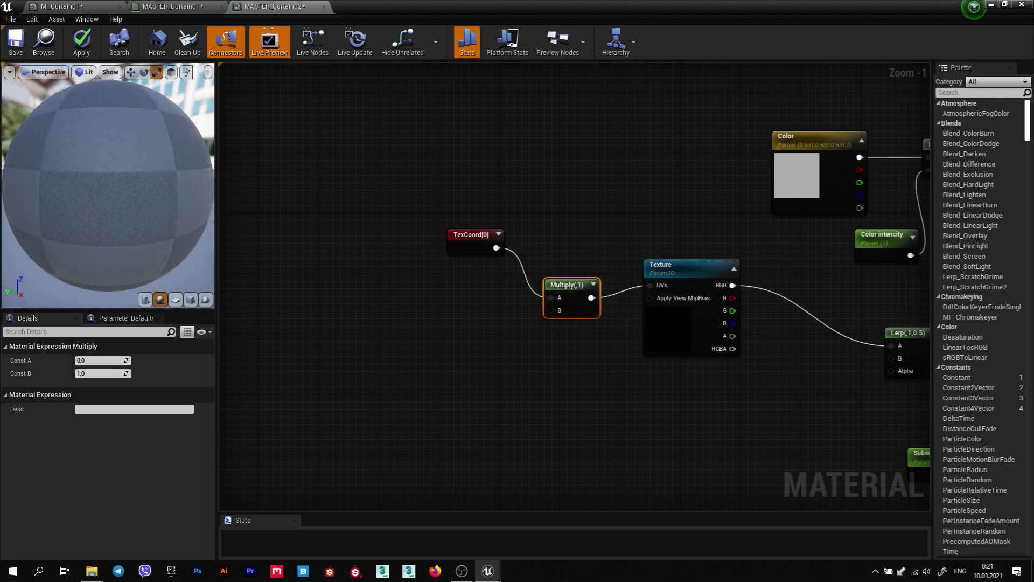
pyautogui.scroll(-2, 504, 238)
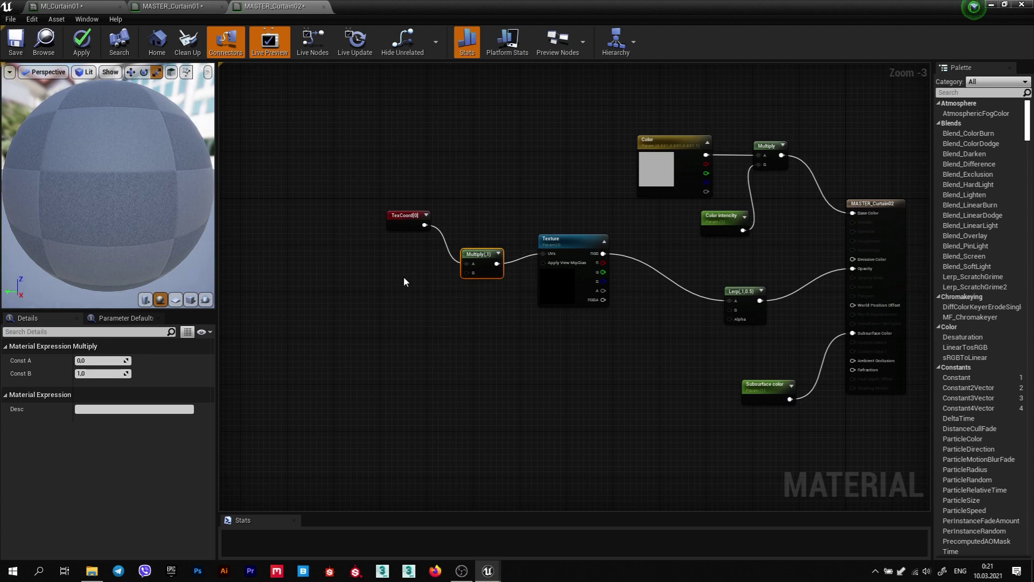
pyautogui.moveTo(405, 278); pyautogui.dragTo(453, 286, button='right')
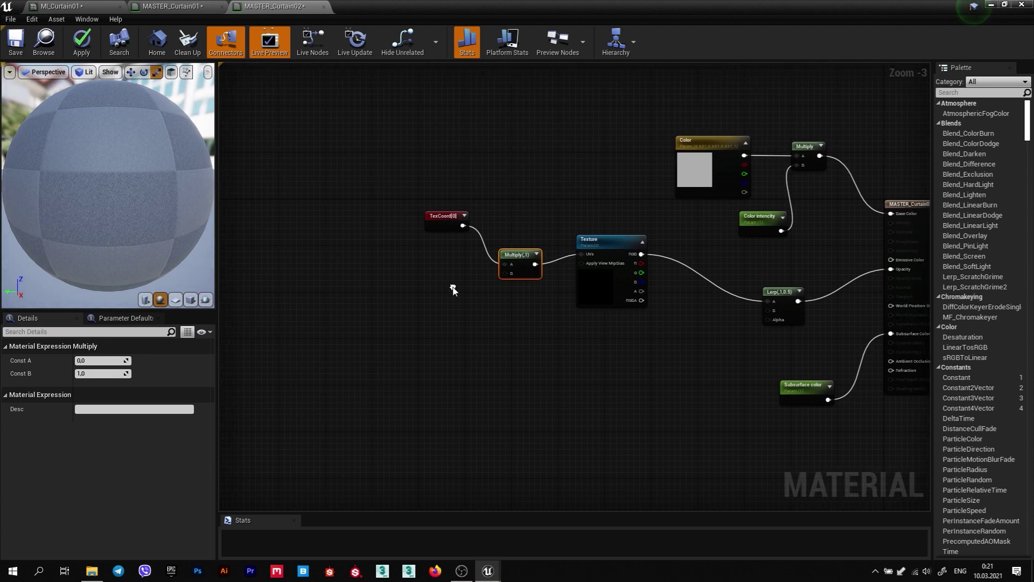
pyautogui.click(410, 297)
pyautogui.scroll(3, 418, 334)
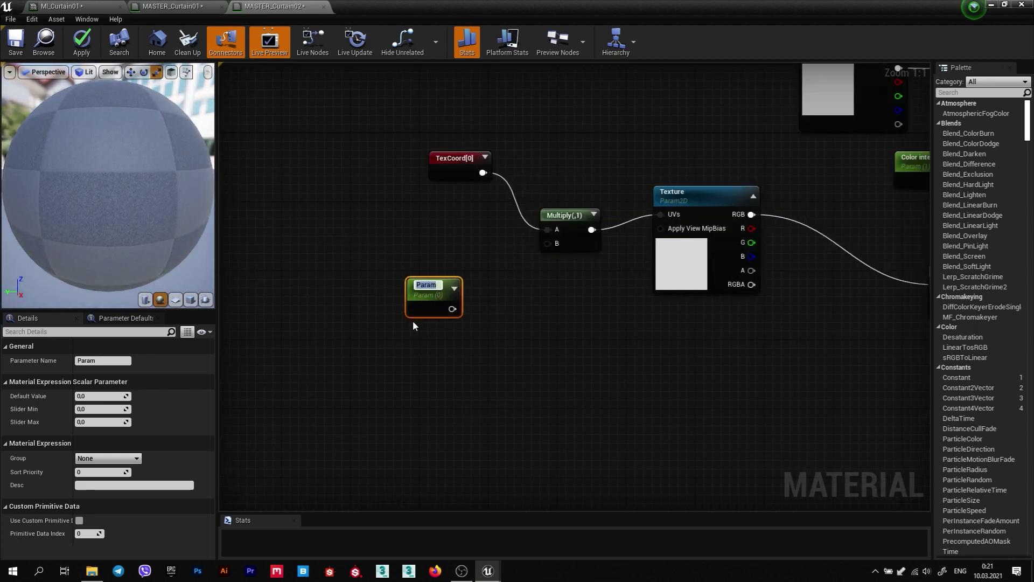
# Name the new parameter Tiling with default value 1 and wire it into Multiply B.
pyautogui.write('Tiling')
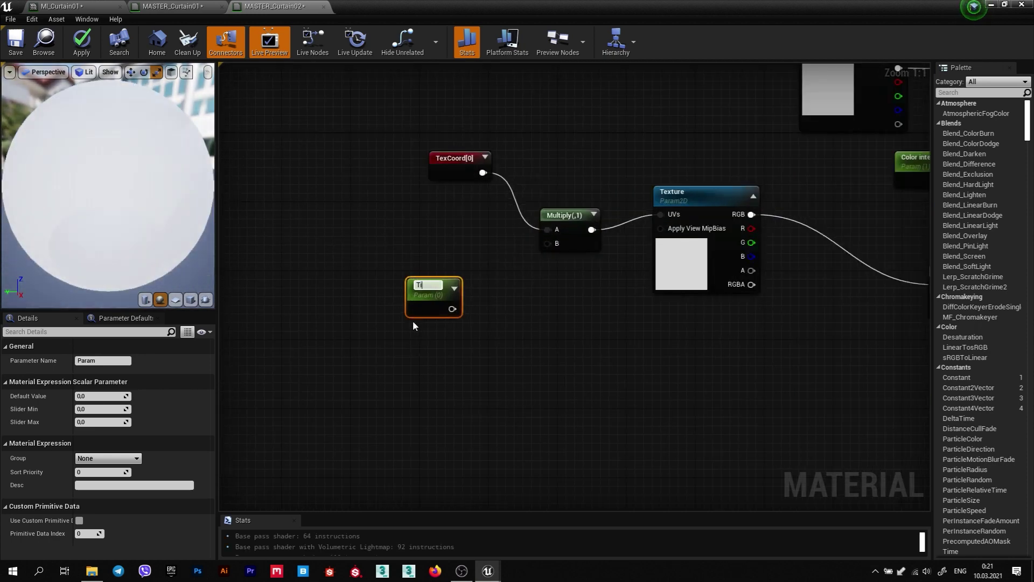
pyautogui.click(412, 321)
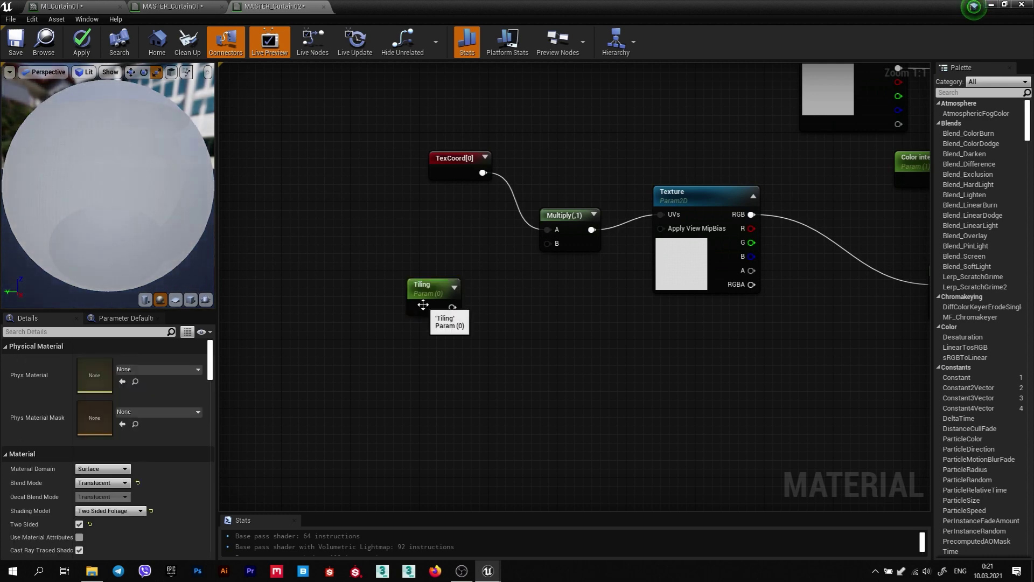
pyautogui.click(423, 284)
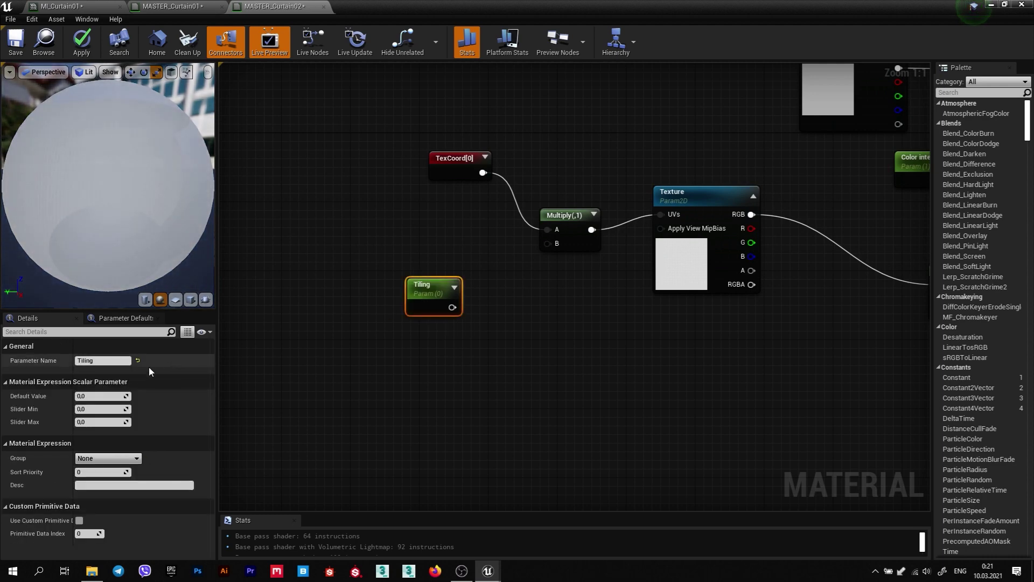
pyautogui.click(247, 286)
pyautogui.click(431, 297)
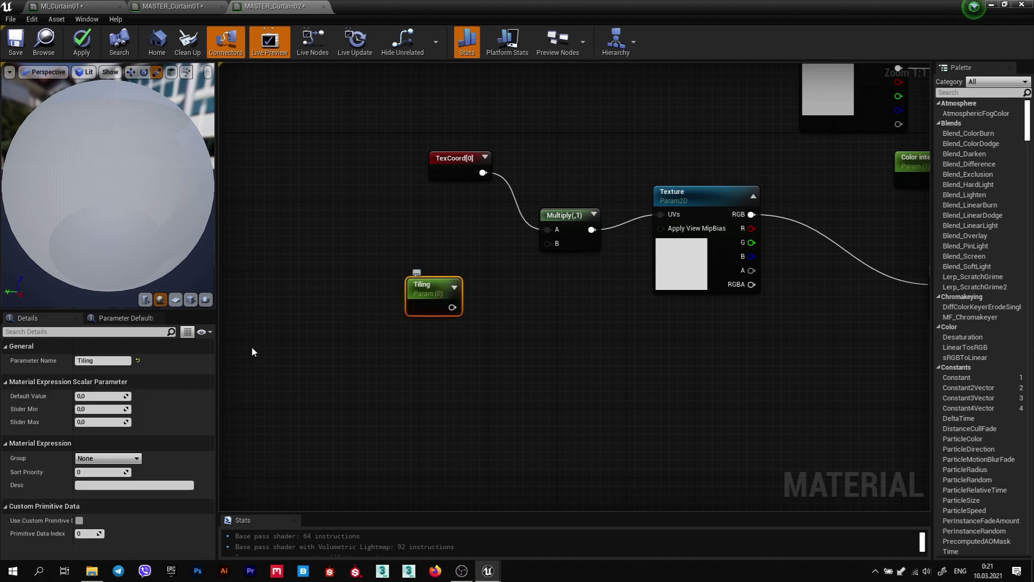
pyautogui.click(104, 395)
pyautogui.click(432, 360)
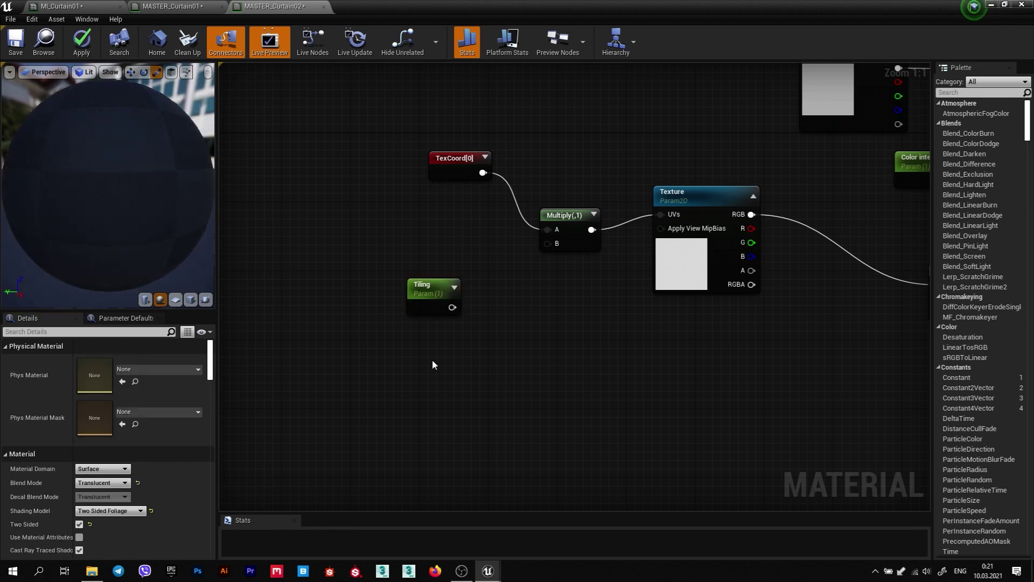
pyautogui.moveTo(453, 307); pyautogui.dragTo(551, 245)
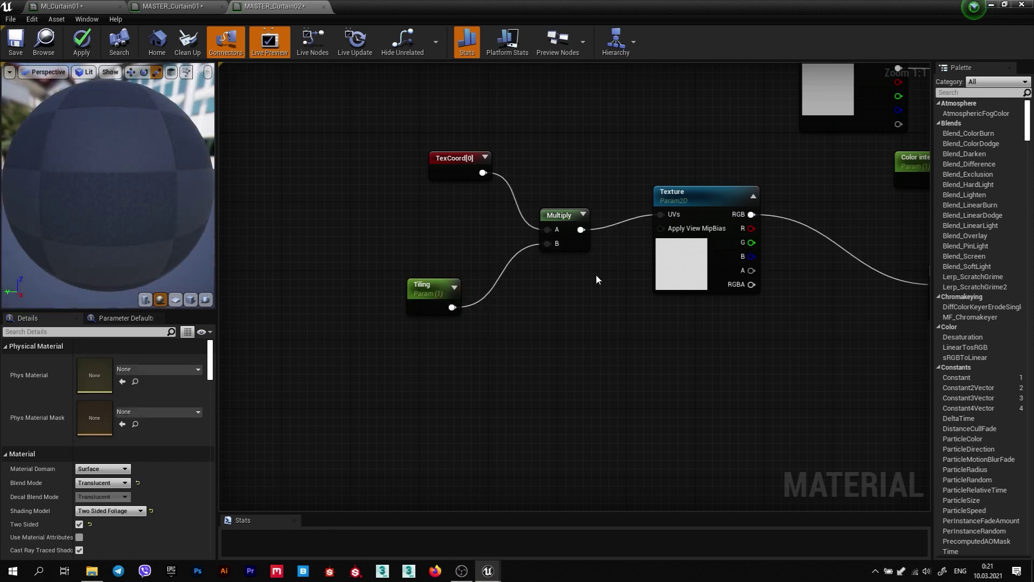
pyautogui.scroll(-3, 538, 275)
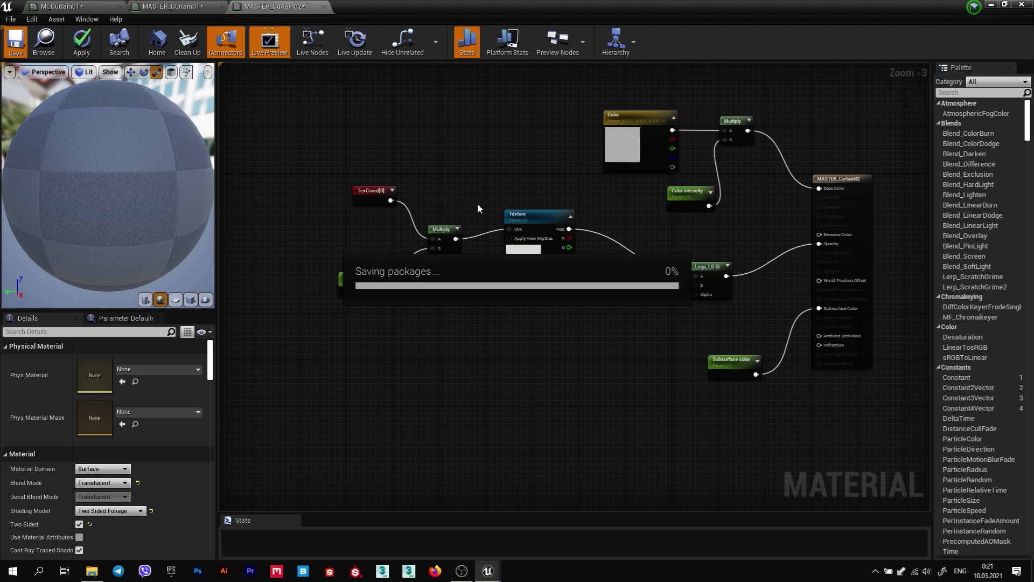
# Create a material instance from MASTER_Curtain02 in the Content Browser, named MI_Curtain02.
pyautogui.moveTo(534, 4)
pyautogui.mouseDown()
pyautogui.moveTo(532, 34)
pyautogui.moveTo(311, 38)
pyautogui.mouseUp()
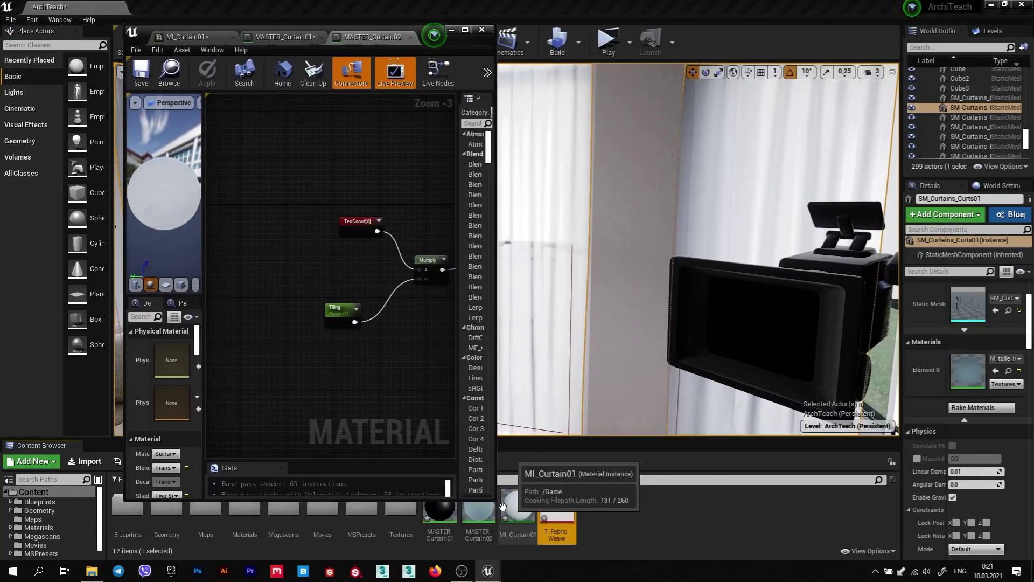
pyautogui.rightClick(478, 509)
pyautogui.click(530, 257)
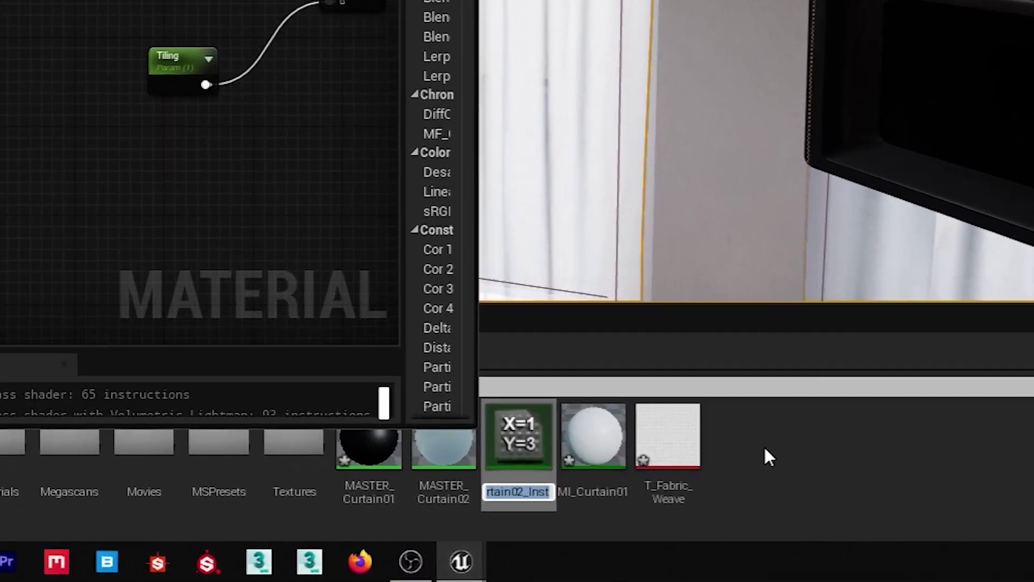
pyautogui.press('Home')
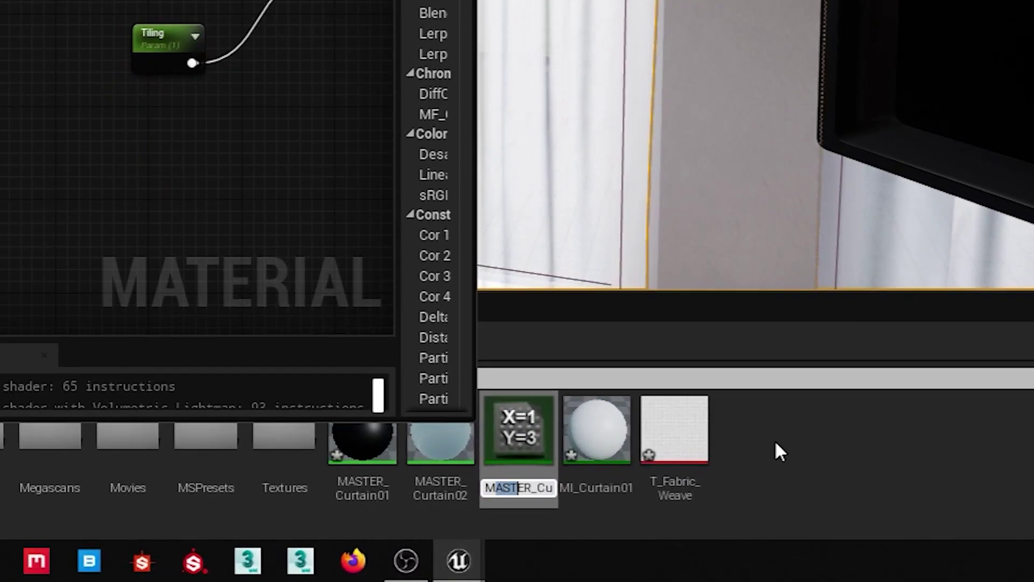
pyautogui.write('MI_Curtain')
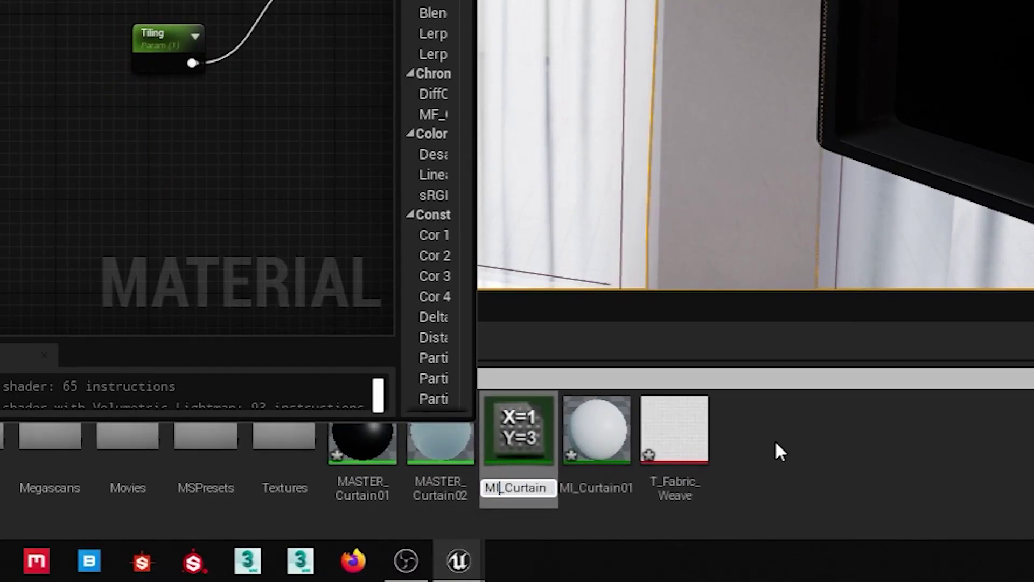
pyautogui.press('Right')
pyautogui.press('Right')
pyautogui.press('Right')
pyautogui.press('BackSpace')
pyautogui.press('BackSpace')
pyautogui.press('BackSpace')
pyautogui.press('BackSpace')
pyautogui.press('Return')
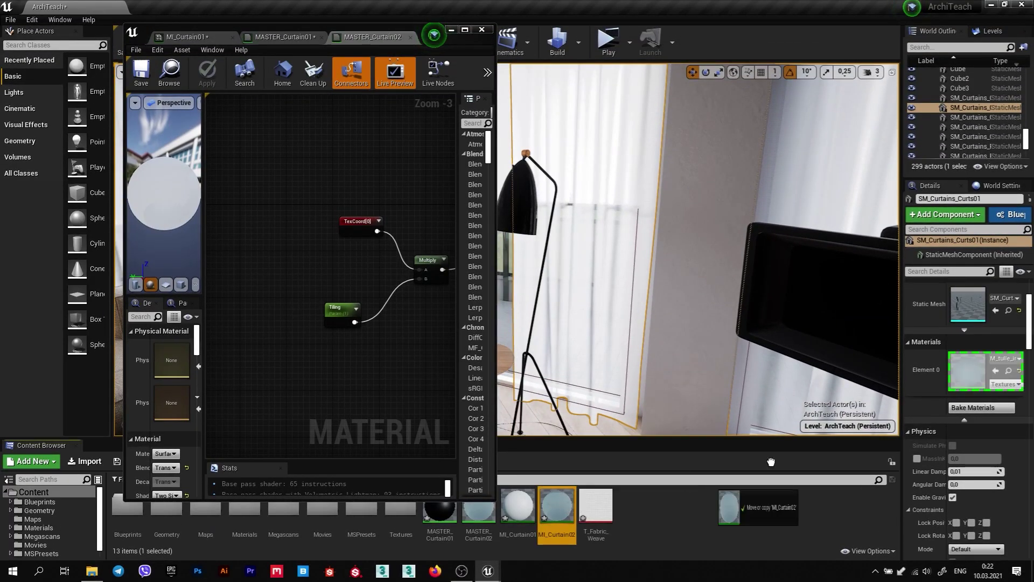
# Assign MI_Curtain02 to the curtain's Element 0 material slot and view the result in the level.
pyautogui.moveTo(554, 488); pyautogui.dragTo(966, 371)
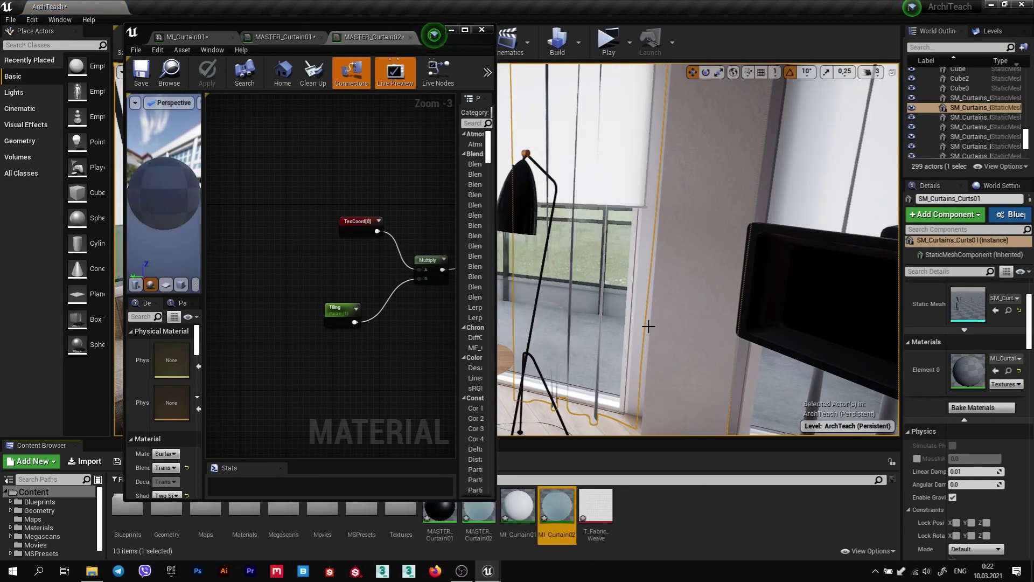
pyautogui.moveTo(242, 22); pyautogui.dragTo(372, 38)
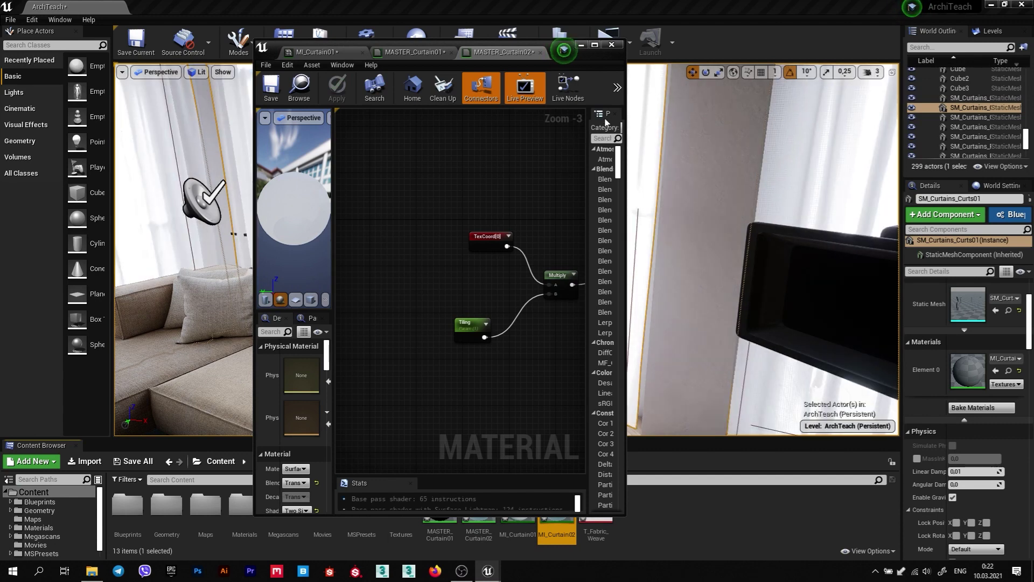
pyautogui.moveTo(589, 64); pyautogui.dragTo(428, 62)
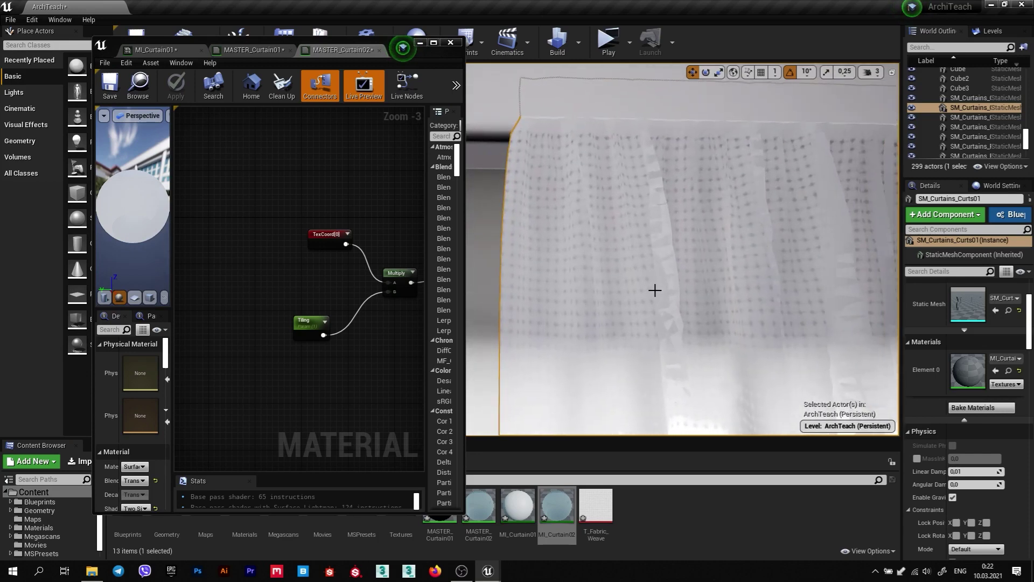
# Select the Tiling node and zoom in on it in the MASTER_Curtain02 graph.
pyautogui.click(316, 321)
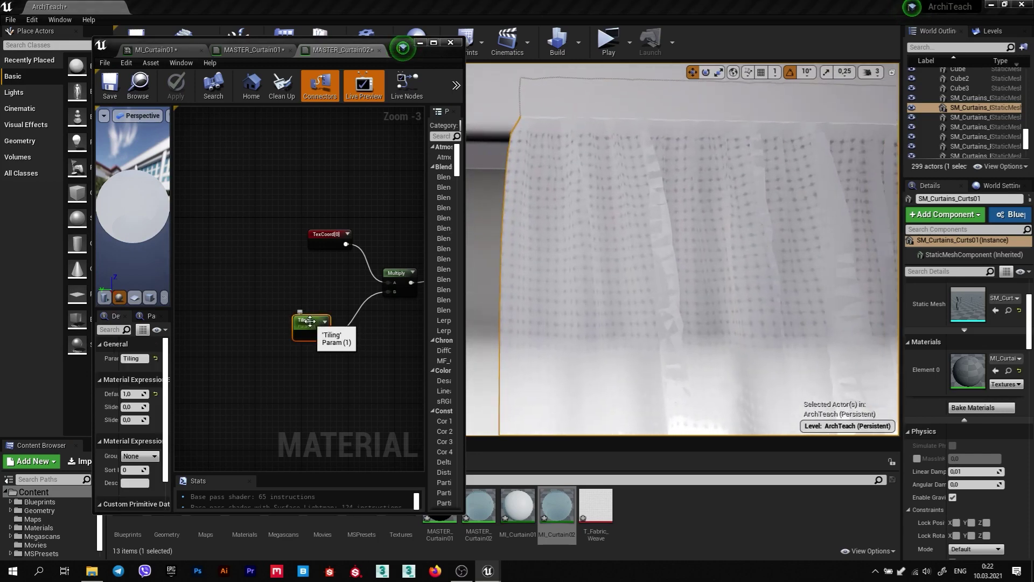
pyautogui.scroll(3, 309, 344)
pyautogui.moveTo(307, 342); pyautogui.dragTo(237, 351, button='right')
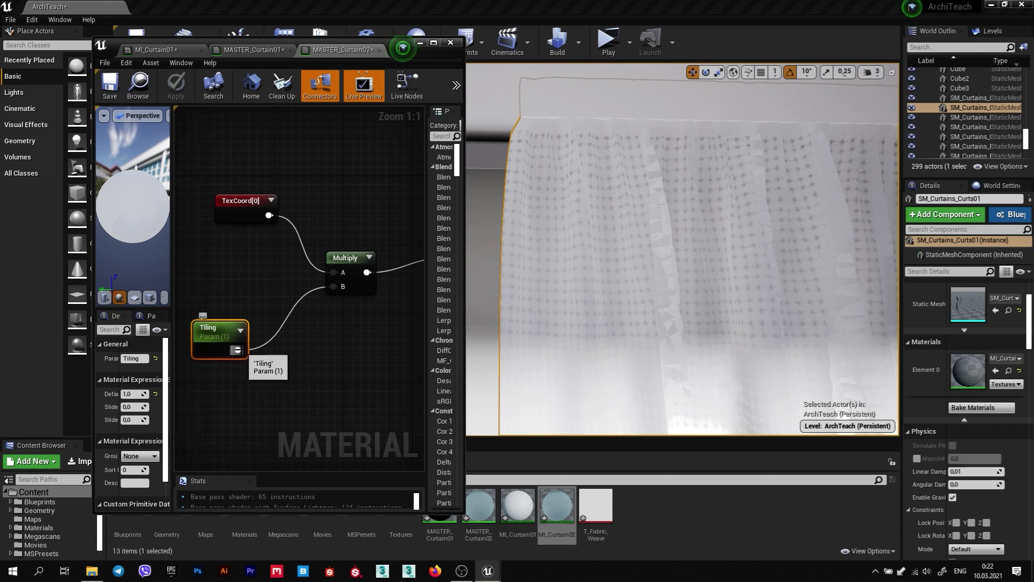
pyautogui.scroll(-3, 236, 326)
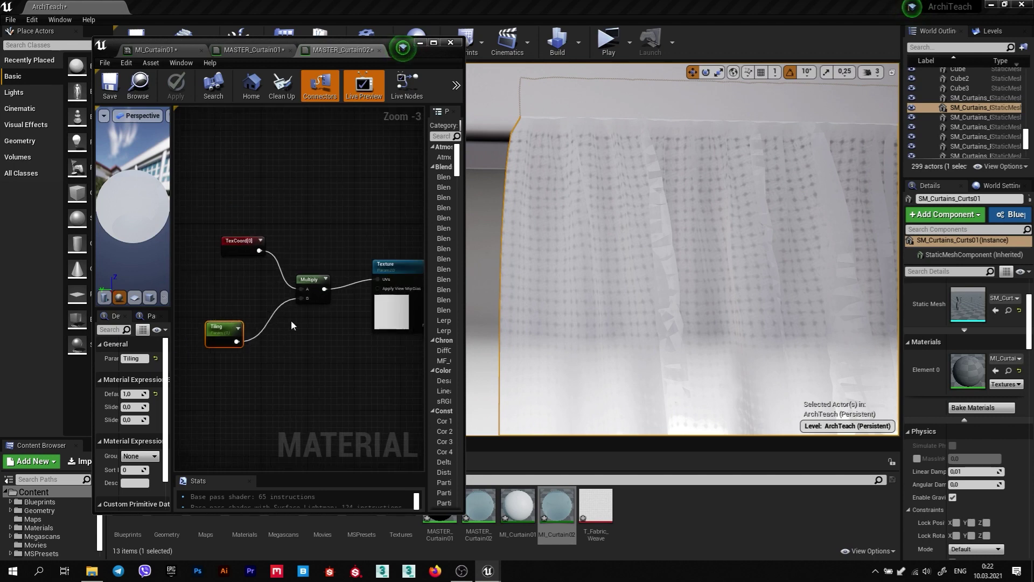
# Enable the Tiling override in MI_Curtain02, try higher values, then reset it to 1.0.
pyautogui.doubleClick(558, 506)
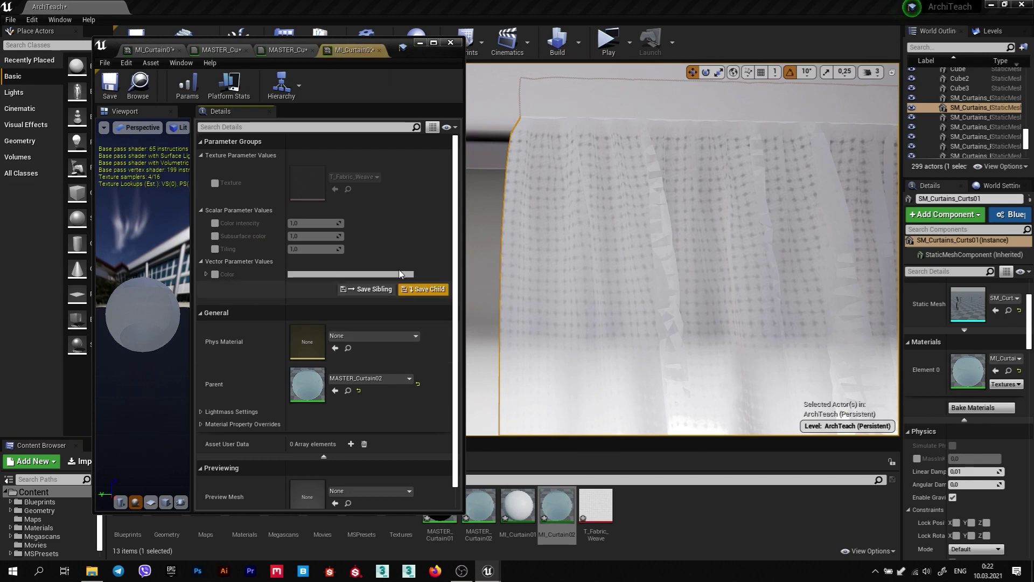
pyautogui.click(216, 249)
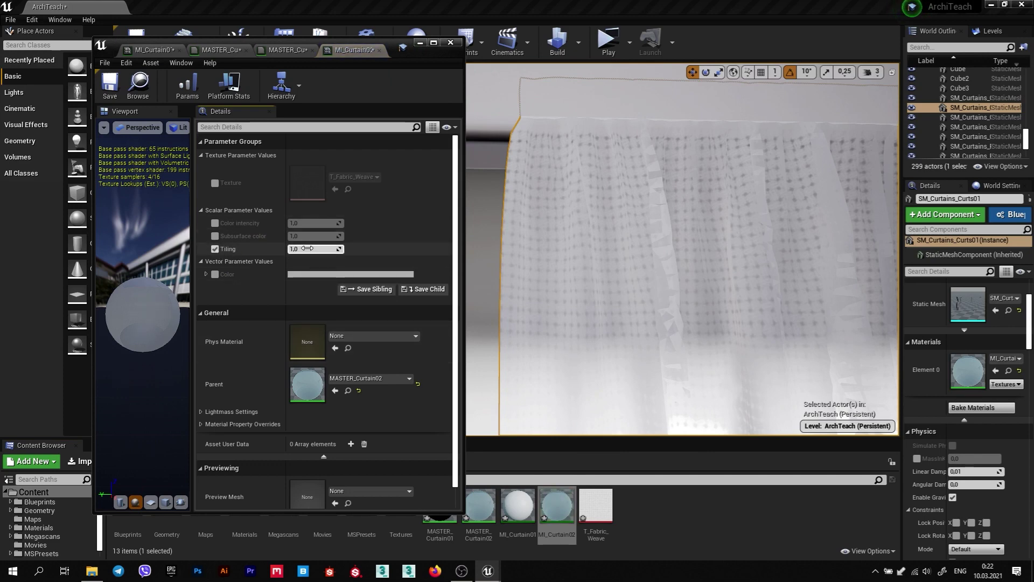
pyautogui.moveTo(307, 248)
pyautogui.mouseDown()
pyautogui.moveTo(377, 248)
pyautogui.moveTo(302, 248)
pyautogui.mouseUp()
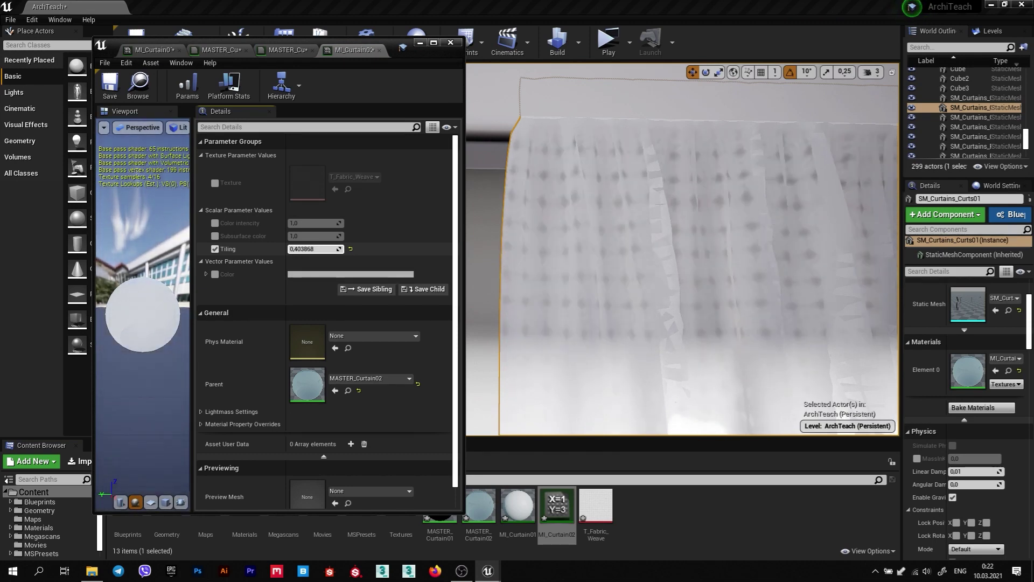
pyautogui.moveTo(302, 248)
pyautogui.mouseDown()
pyautogui.moveTo(345, 248)
pyautogui.moveTo(309, 248)
pyautogui.mouseUp()
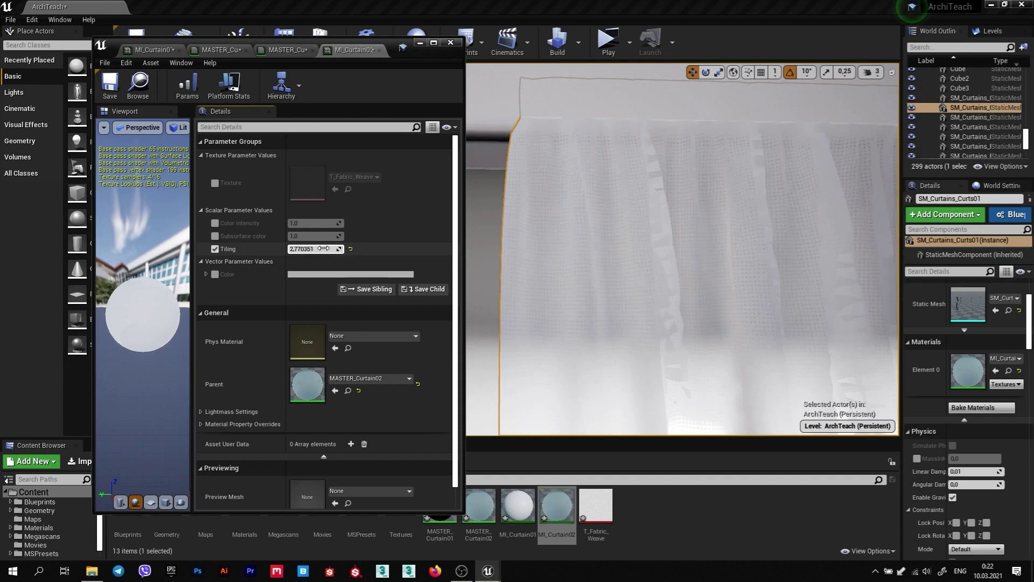
pyautogui.click(350, 249)
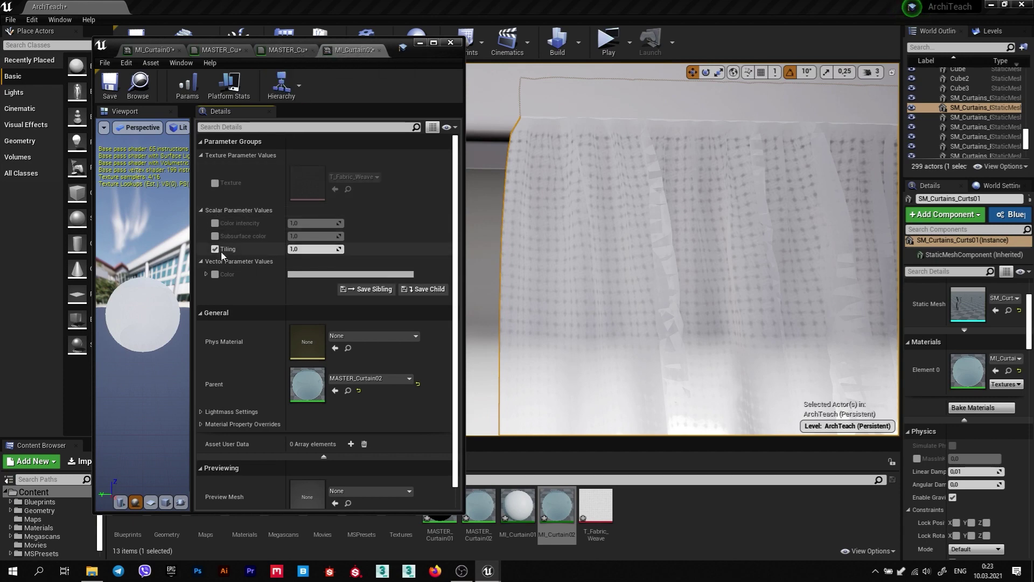
pyautogui.click(285, 50)
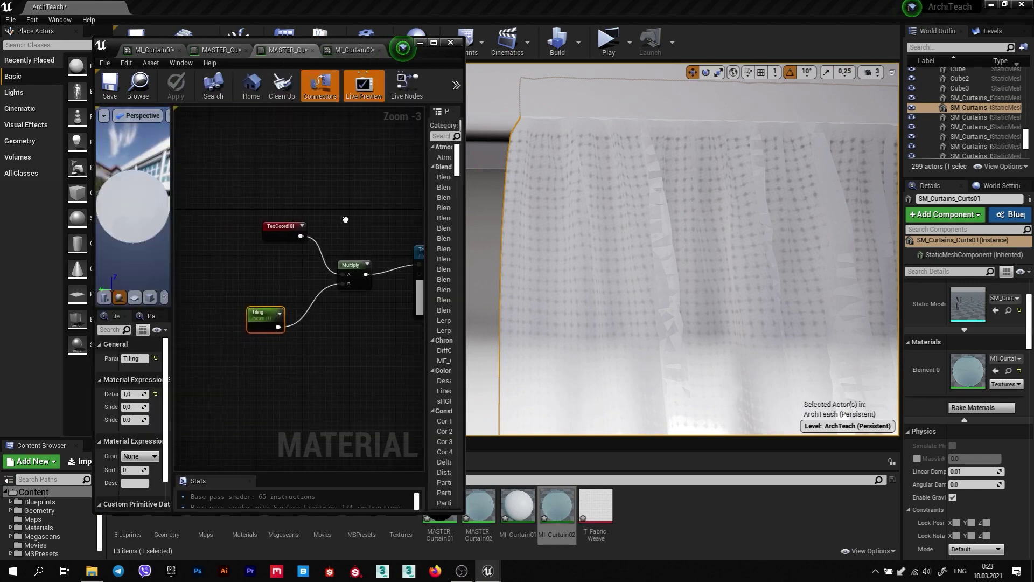
# Add an AppendVector node and feed its output into Multiply input B.
pyautogui.click(434, 43)
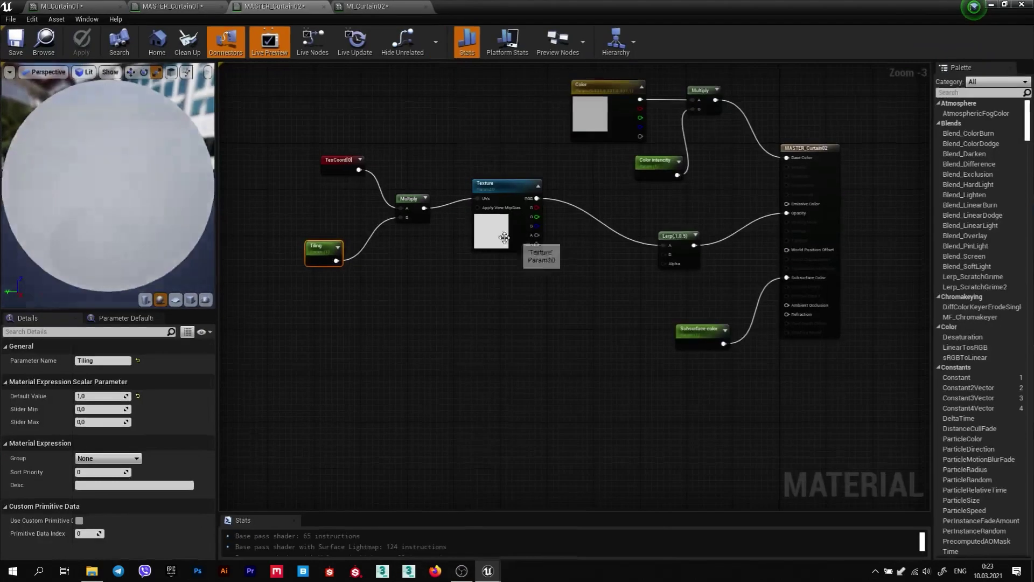
pyautogui.scroll(3, 481, 240)
pyautogui.moveTo(467, 251); pyautogui.dragTo(543, 254, button='right')
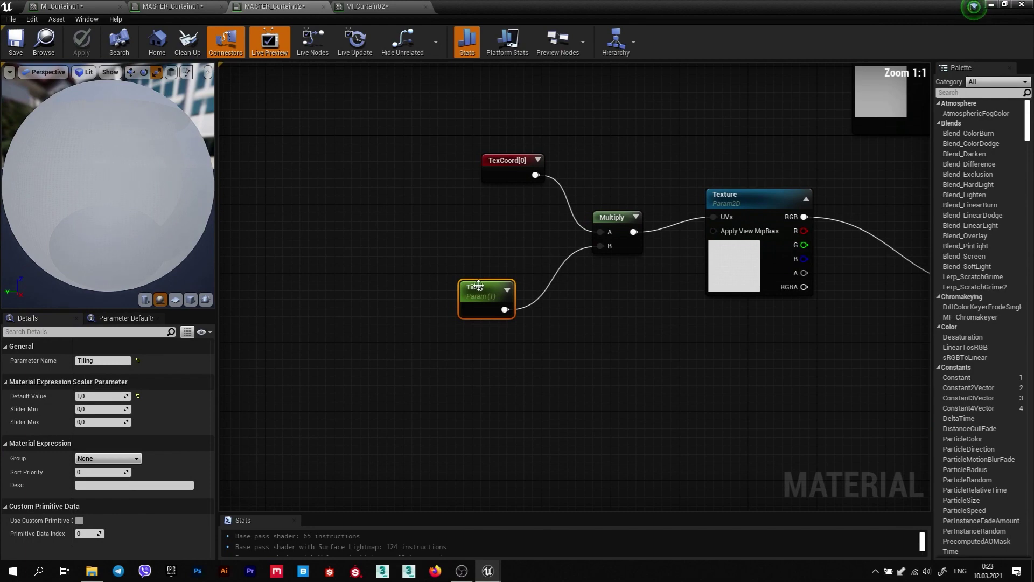
pyautogui.moveTo(478, 286); pyautogui.dragTo(354, 357)
pyautogui.click(448, 280)
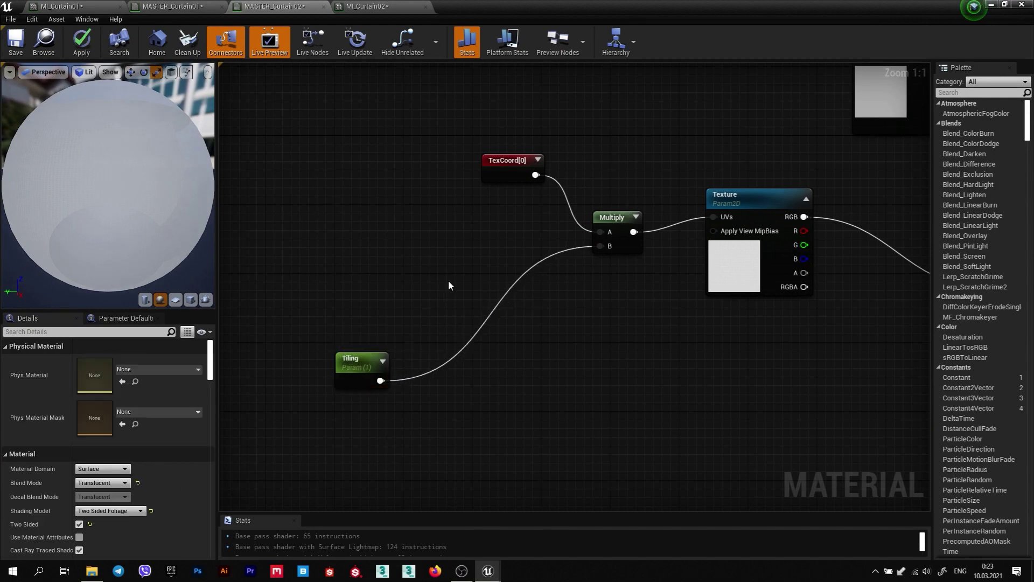
pyautogui.rightClick(449, 282)
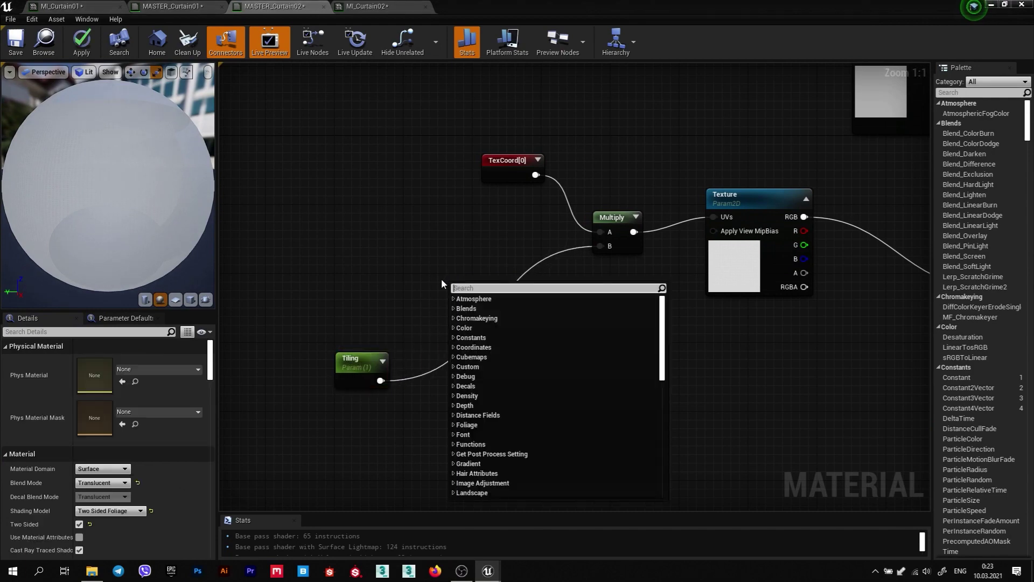
pyautogui.write('append')
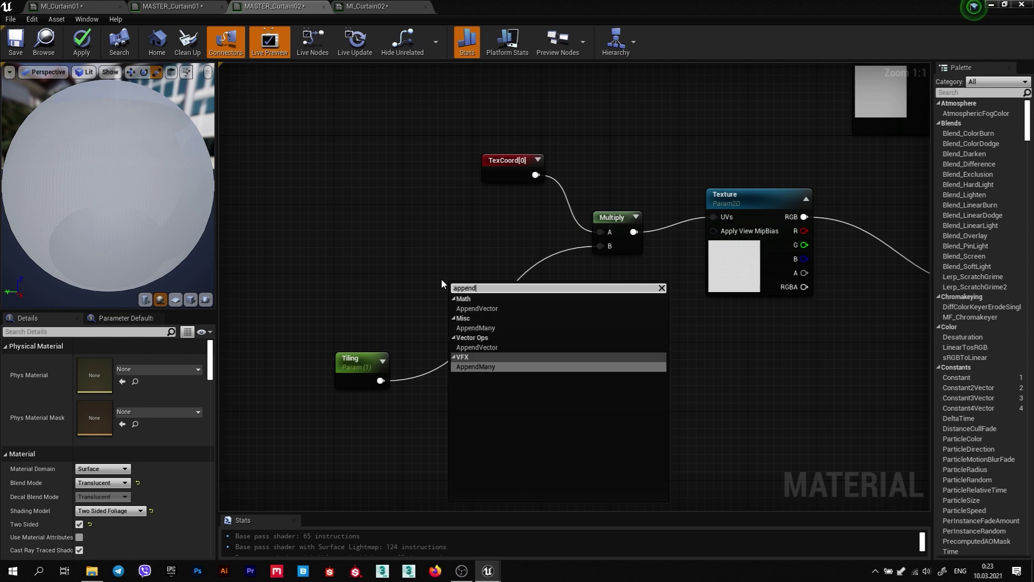
pyautogui.click(492, 348)
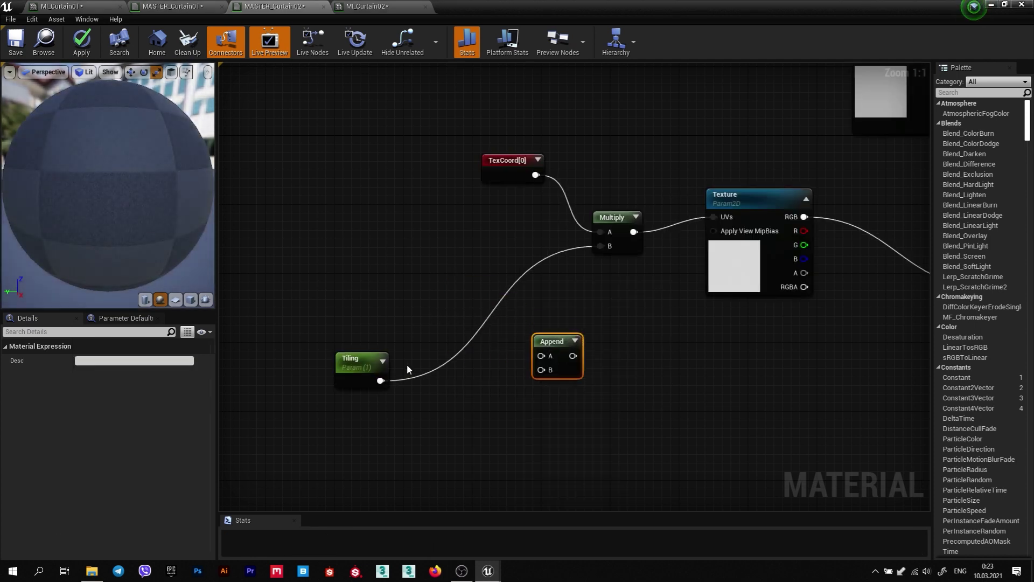
pyautogui.moveTo(573, 356); pyautogui.dragTo(601, 245)
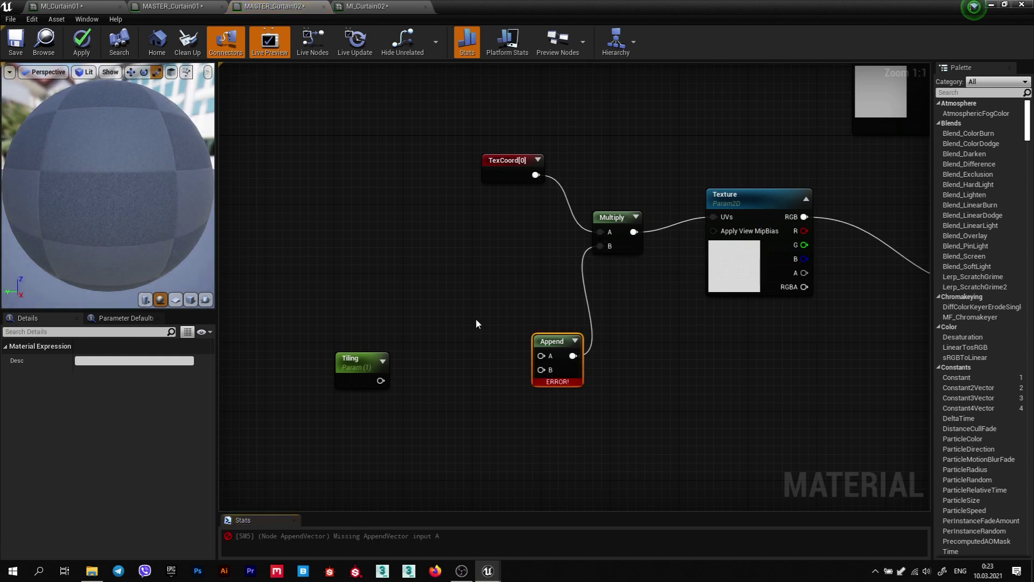
# Wire the Tiling parameter into Append input A and rename it U.
pyautogui.click(356, 366)
pyautogui.moveTo(381, 380)
pyautogui.mouseDown()
pyautogui.moveTo(542, 365)
pyautogui.moveTo(542, 356)
pyautogui.mouseUp()
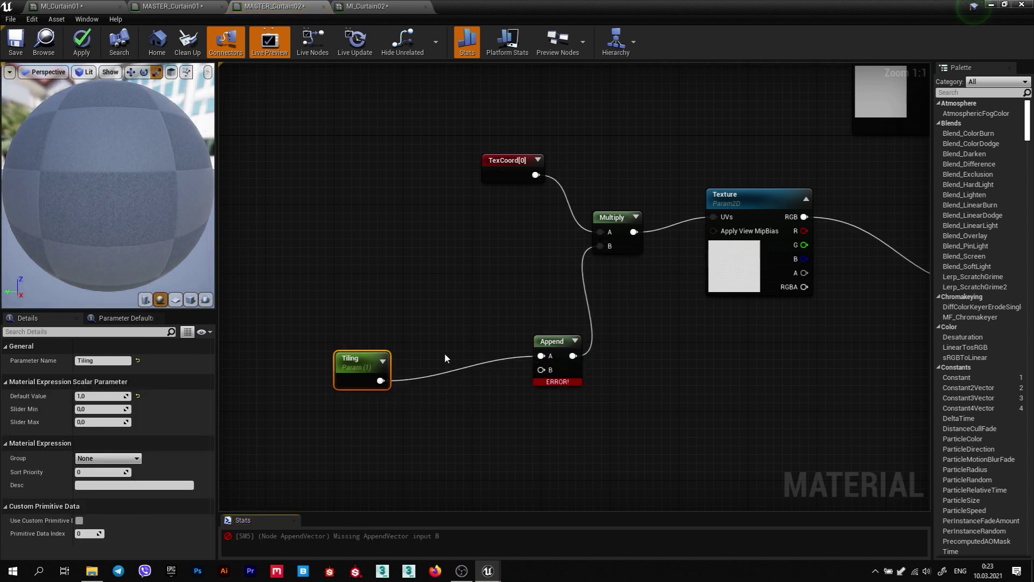
pyautogui.click(104, 360)
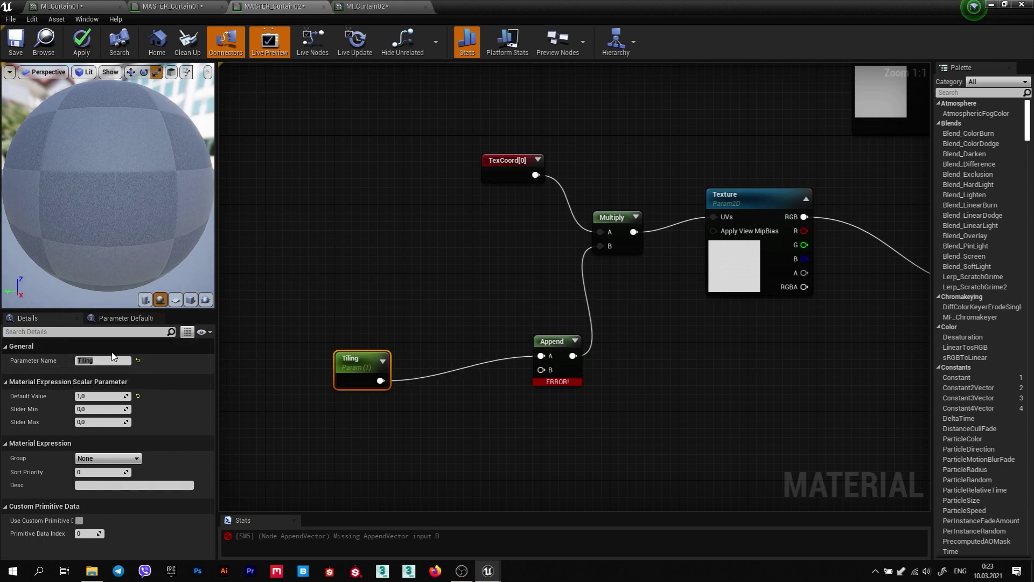
pyautogui.click(376, 312)
pyautogui.click(358, 362)
pyautogui.click(94, 360)
pyautogui.write('U')
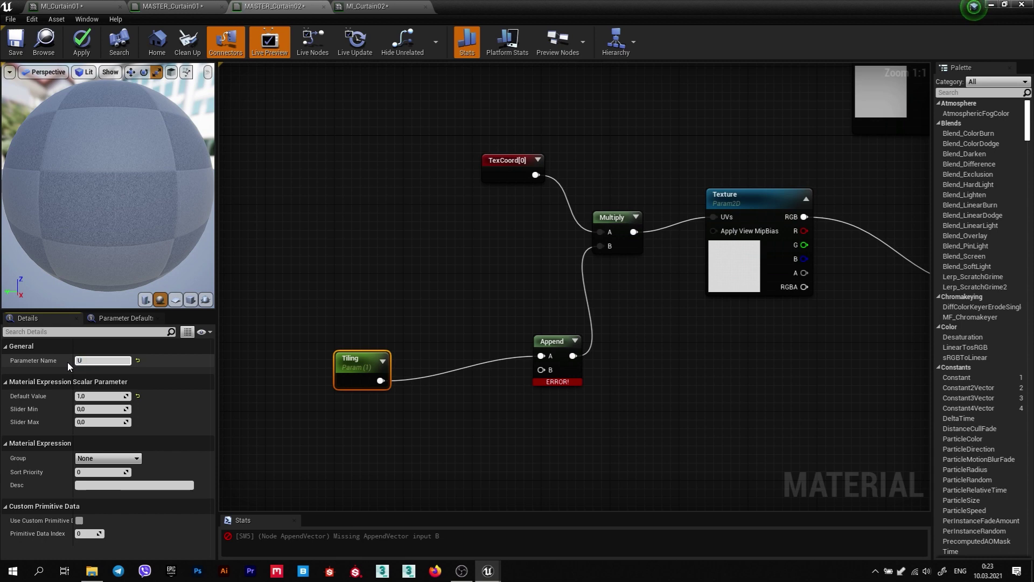
pyautogui.press('Return')
# Duplicate U as a V parameter wired to Append input B, and save the material.
pyautogui.click(366, 360)
pyautogui.hotkey('ctrl', 'c')
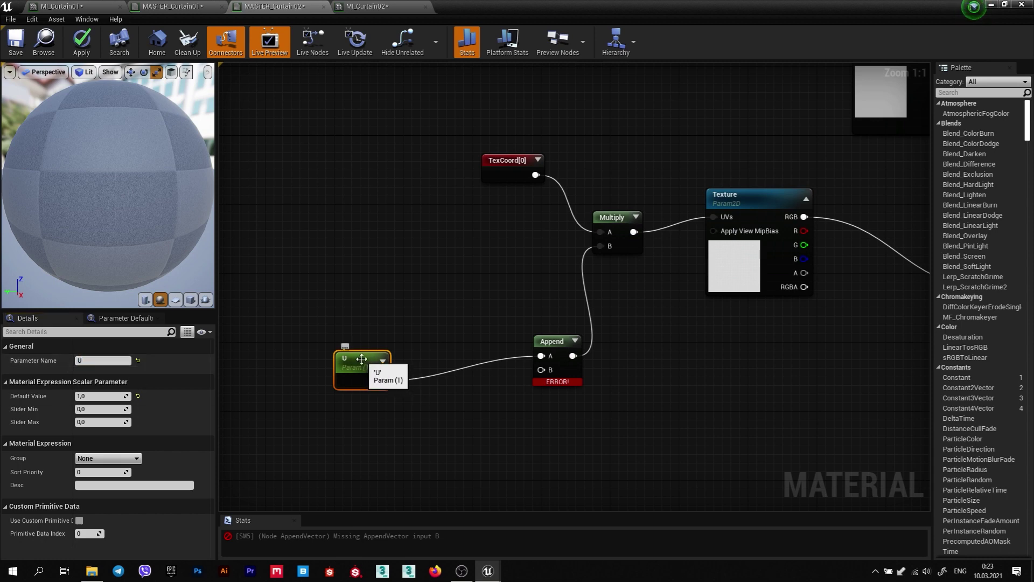
pyautogui.hotkey('ctrl', 'v')
pyautogui.moveTo(492, 340)
pyautogui.mouseDown()
pyautogui.moveTo(458, 389)
pyautogui.moveTo(403, 429)
pyautogui.mouseUp()
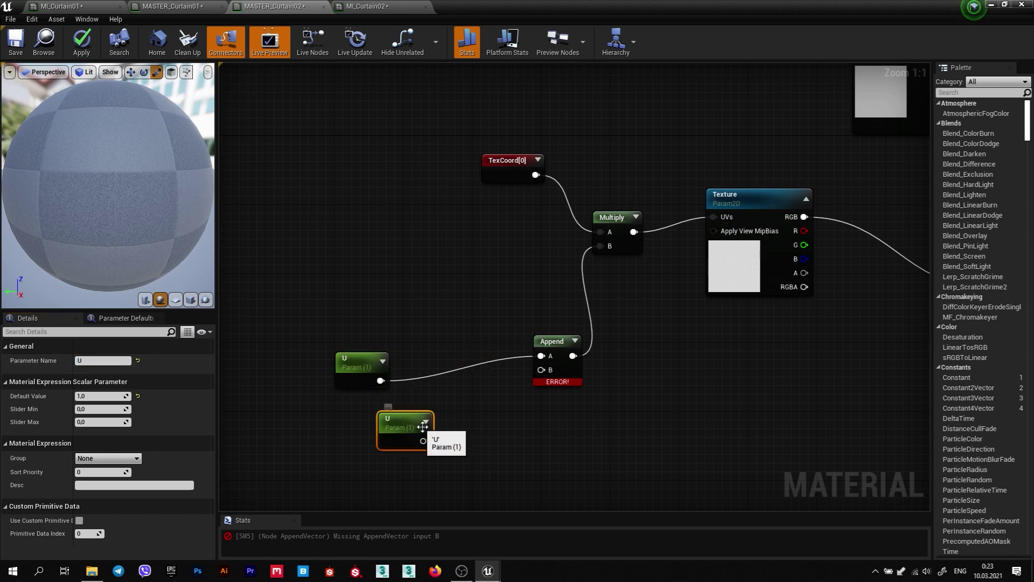
pyautogui.write('V')
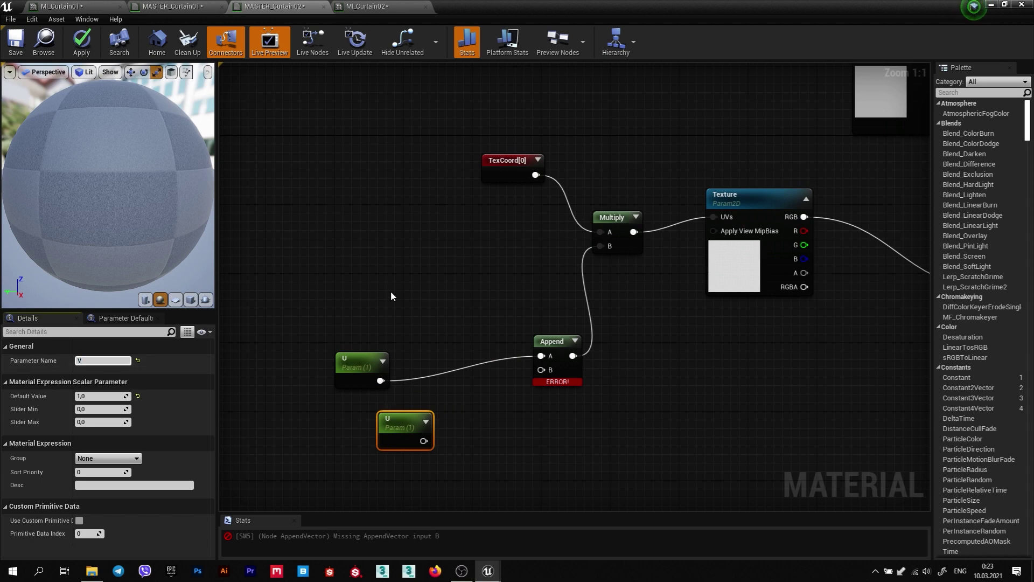
pyautogui.click(390, 291)
pyautogui.moveTo(424, 441)
pyautogui.mouseDown()
pyautogui.moveTo(528, 405)
pyautogui.moveTo(541, 370)
pyautogui.mouseUp()
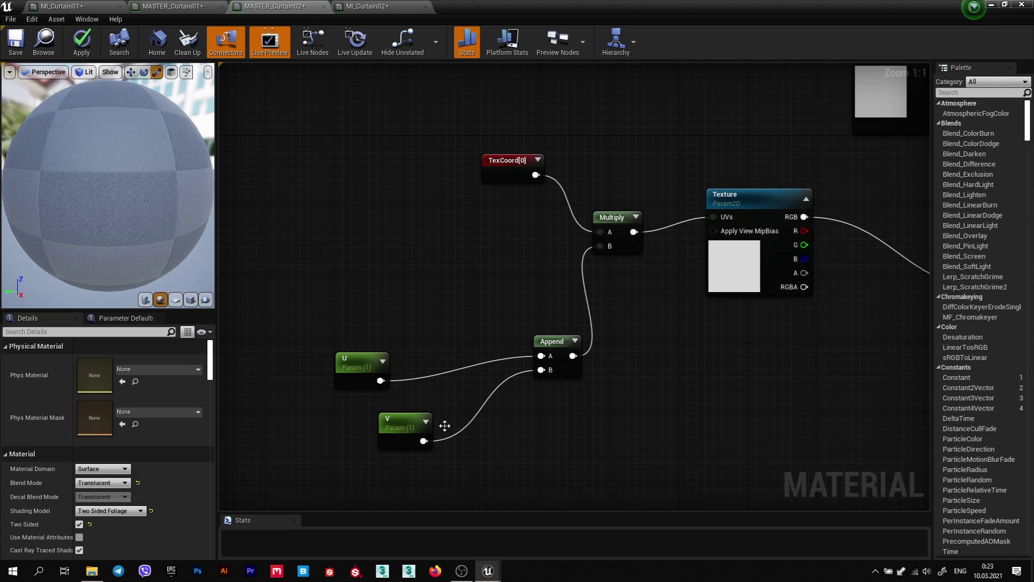
pyautogui.moveTo(660, 353); pyautogui.dragTo(615, 356, button='right')
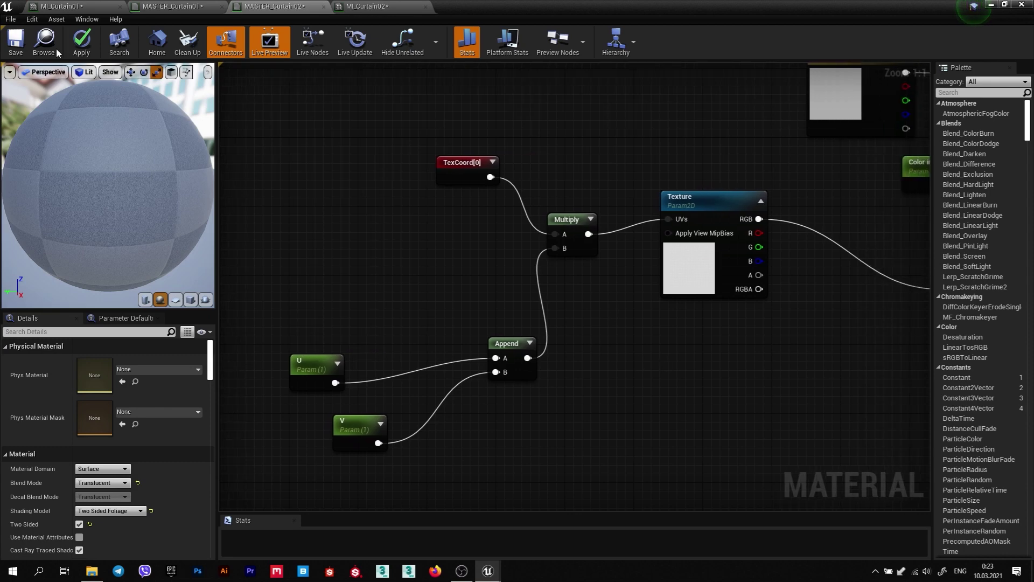
pyautogui.click(16, 42)
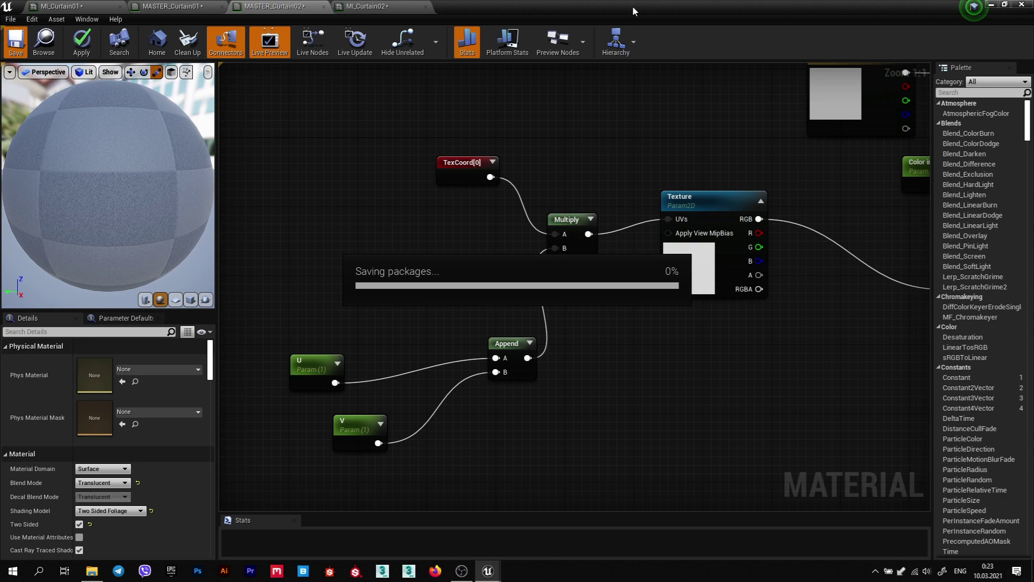
# Enable U and V overrides in MI_Curtain02 and preview U 3, V 0.5 on the curtain.
pyautogui.moveTo(521, 7); pyautogui.dragTo(576, 132)
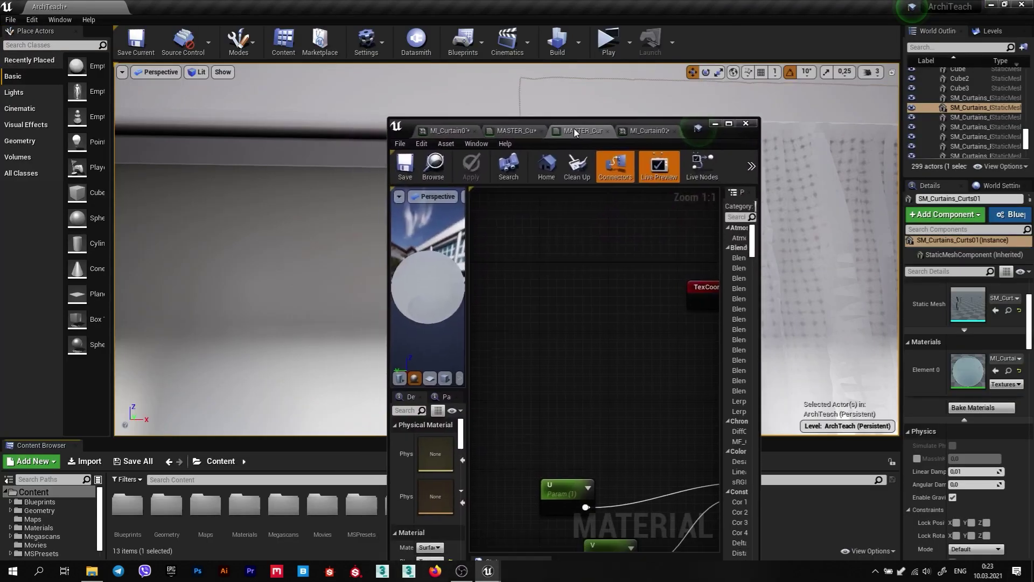
pyautogui.moveTo(691, 129); pyautogui.dragTo(378, 78)
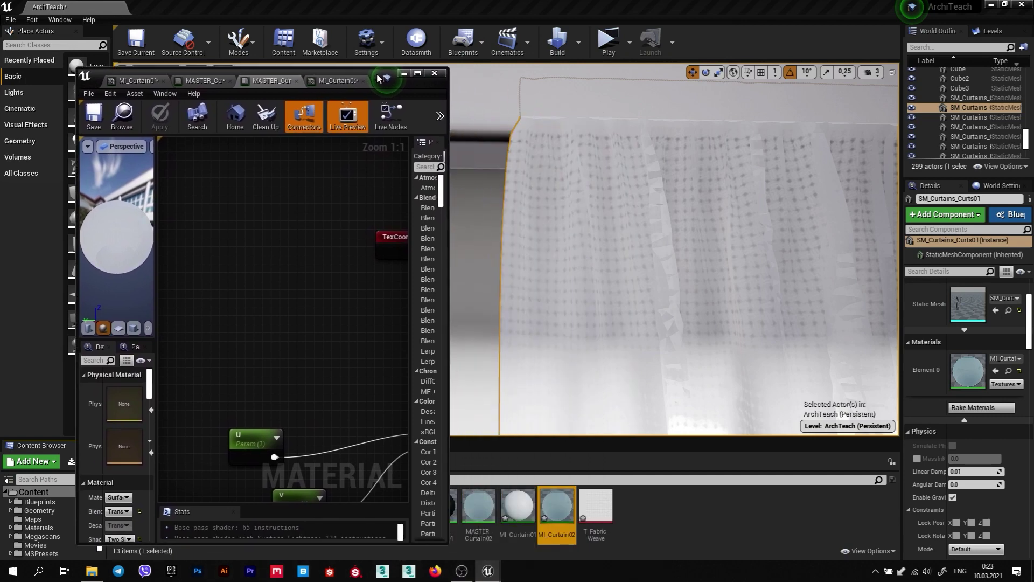
pyautogui.click(344, 79)
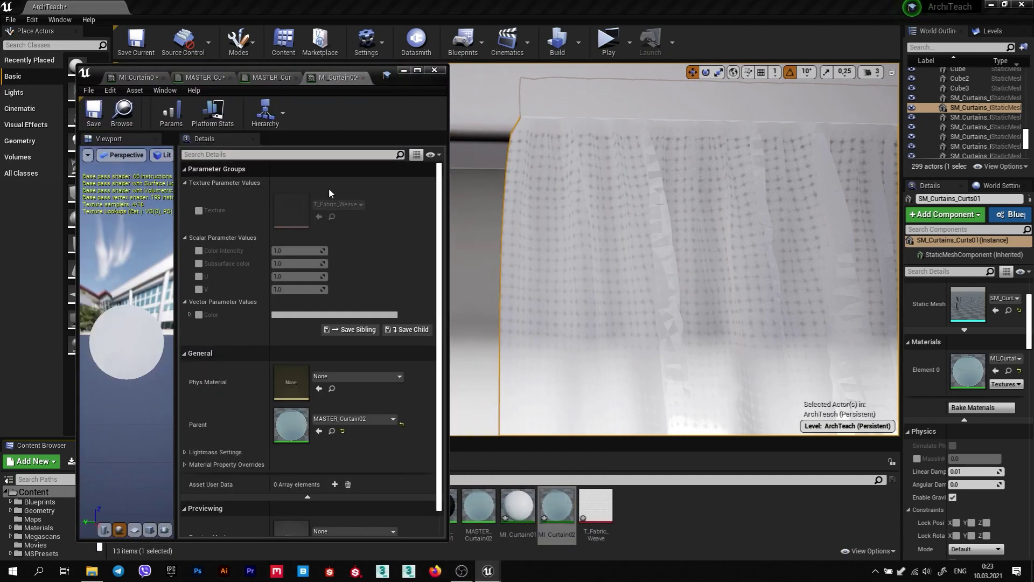
pyautogui.click(200, 277)
pyautogui.click(200, 288)
pyautogui.click(294, 276)
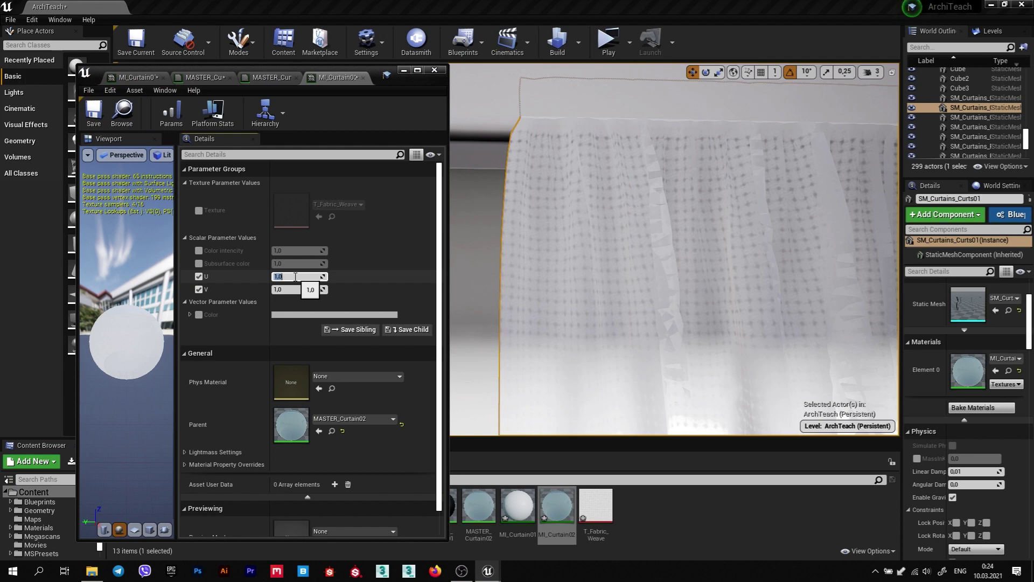
pyautogui.write('3')
pyautogui.click(297, 289)
pyautogui.write('0,5')
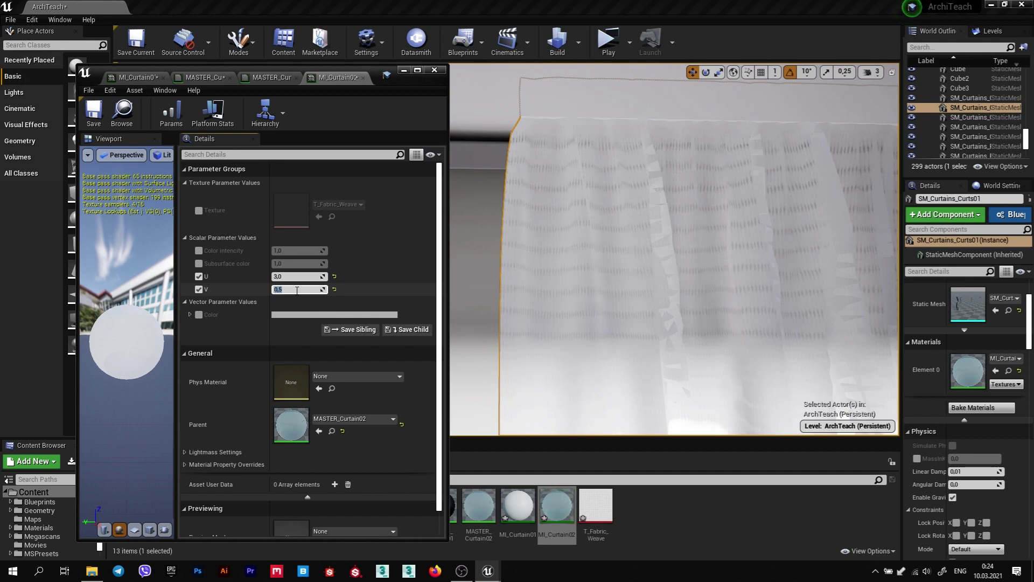
pyautogui.press('Return')
pyautogui.moveTo(705, 210)
pyautogui.mouseDown(button='right')
pyautogui.moveTo(739, 213)
pyautogui.moveTo(681, 211)
pyautogui.mouseUp(button='right')
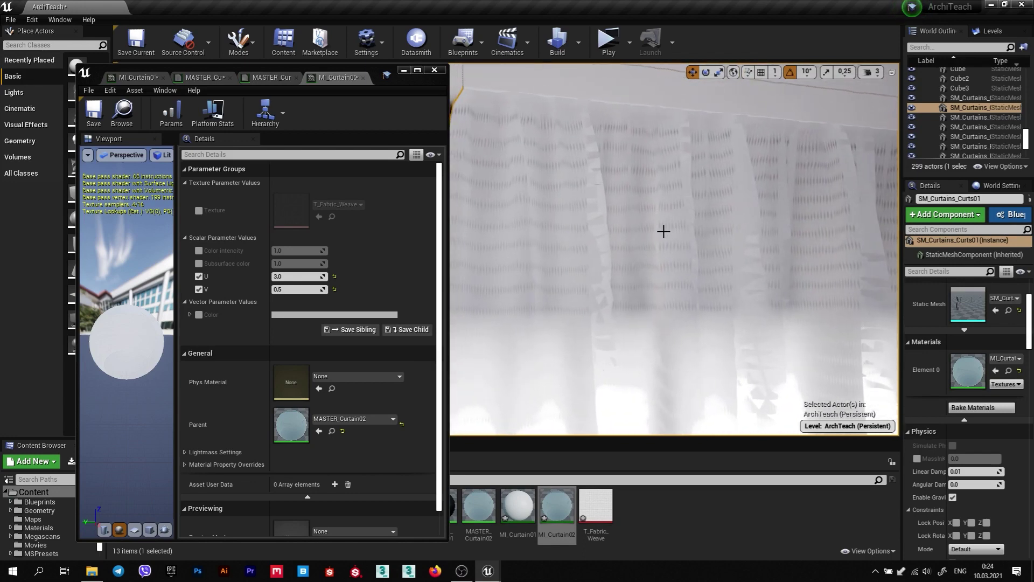
pyautogui.moveTo(680, 211); pyautogui.dragTo(680, 211, button='right')
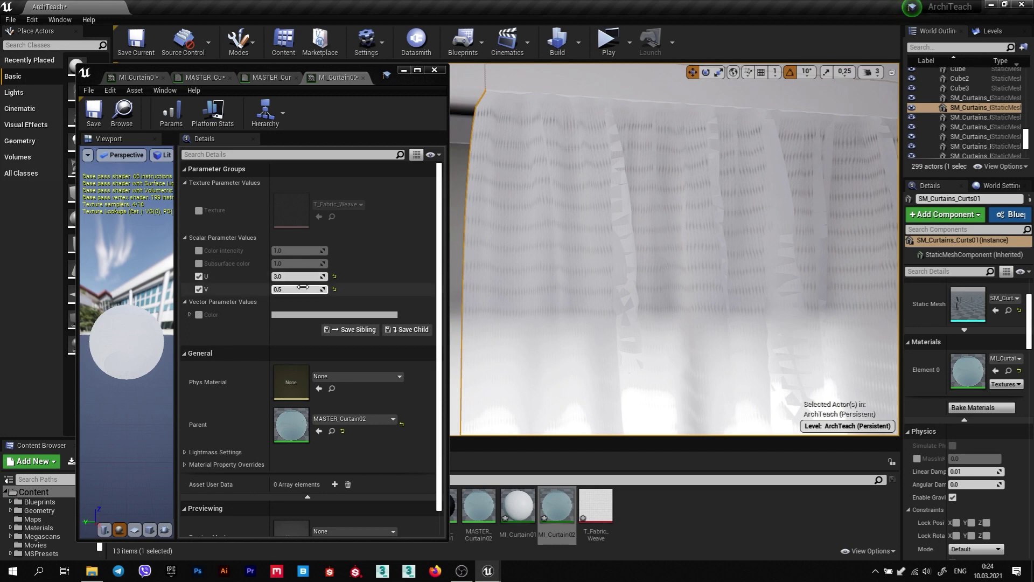
# Reset U and V to defaults, then set both to 2.0.
pyautogui.click(334, 277)
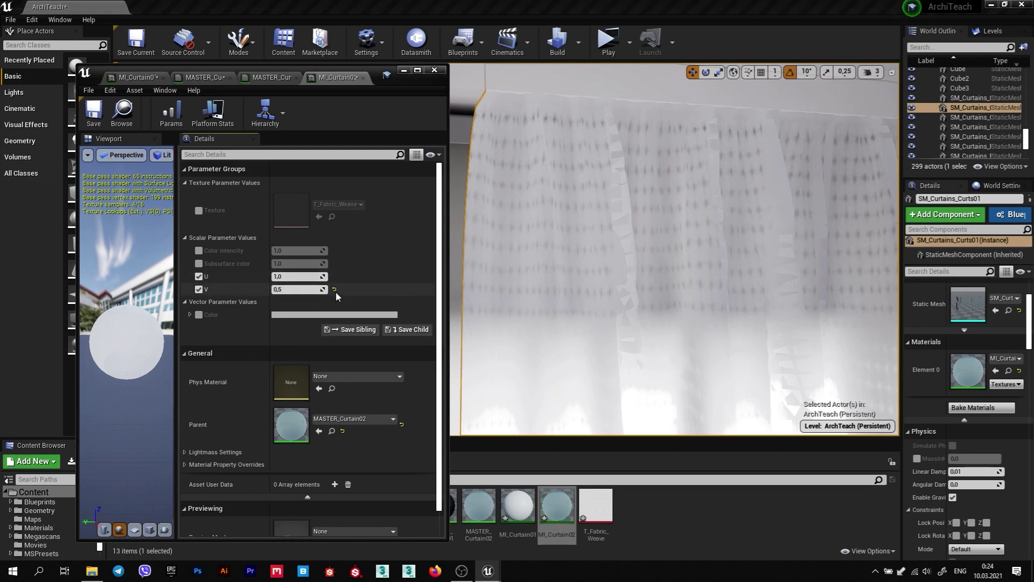
pyautogui.click(334, 289)
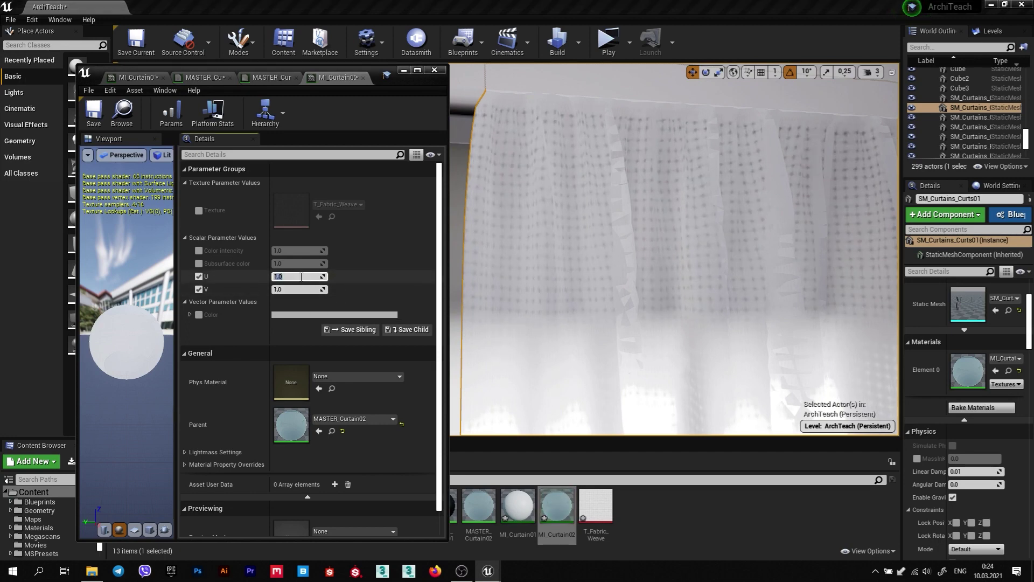
pyautogui.write('2')
pyautogui.press('Tab')
pyautogui.write('2')
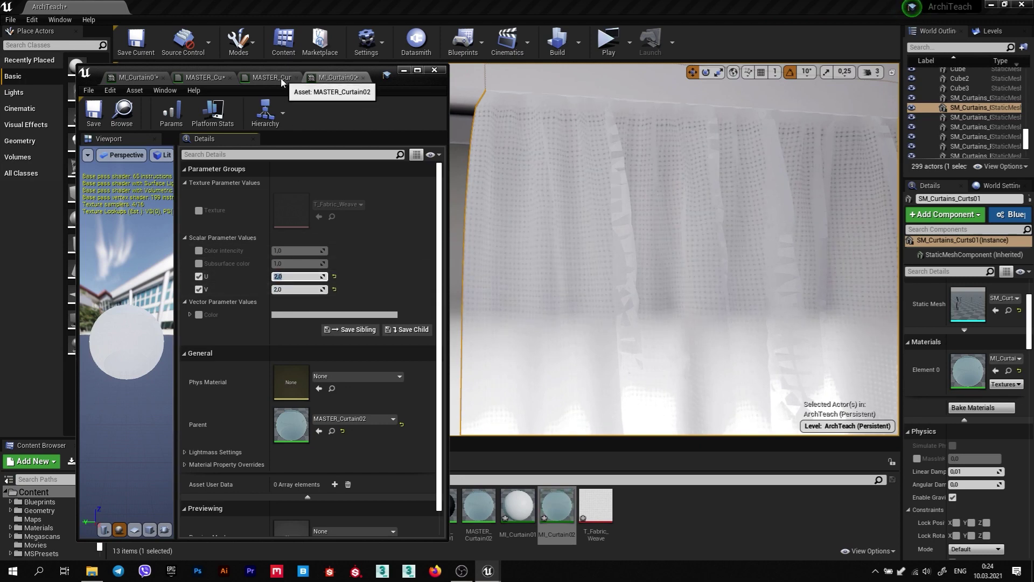
pyautogui.click(278, 80)
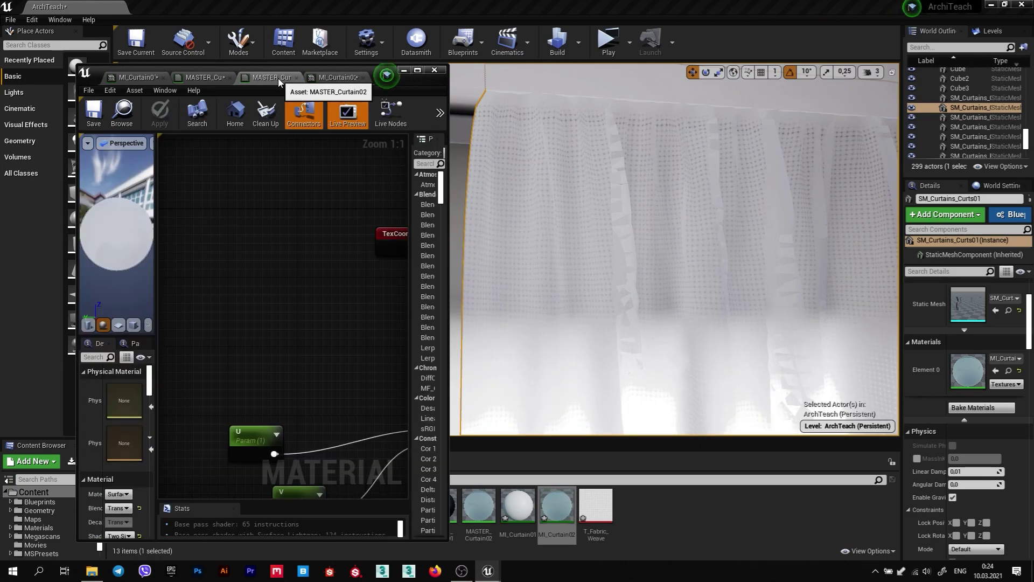
# Move the U, V and Append nodes up-left, closer to the other tiling nodes.
pyautogui.click(421, 71)
pyautogui.scroll(-2, 513, 308)
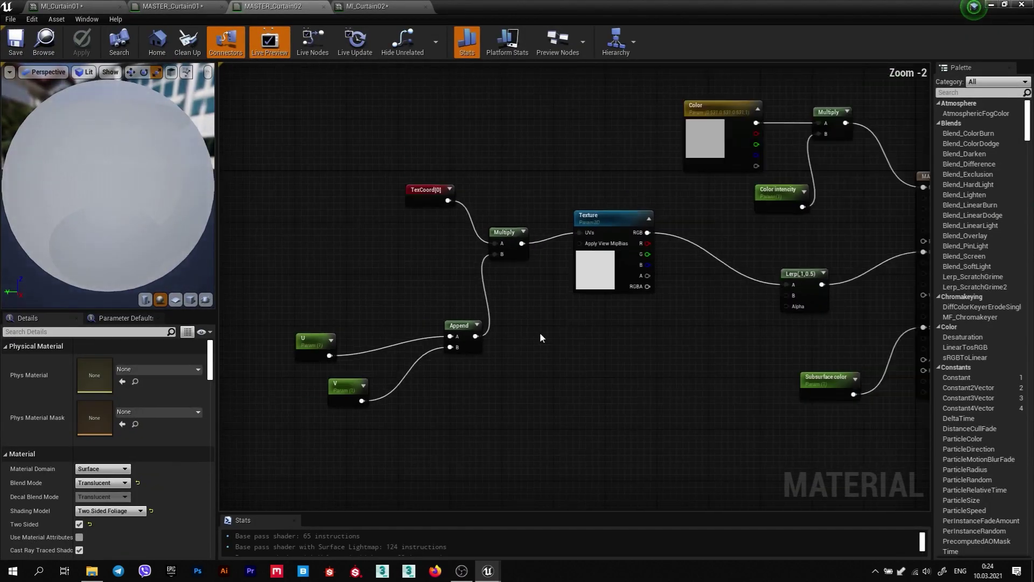
pyautogui.moveTo(457, 338); pyautogui.dragTo(457, 314, button='right')
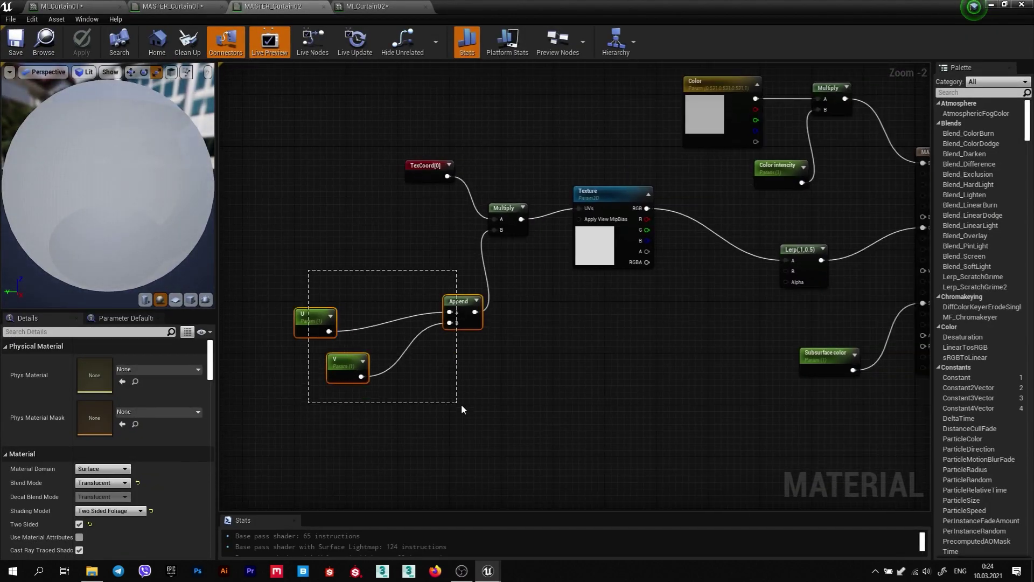
pyautogui.moveTo(331, 319); pyautogui.dragTo(457, 402)
pyautogui.moveTo(476, 323); pyautogui.dragTo(464, 253)
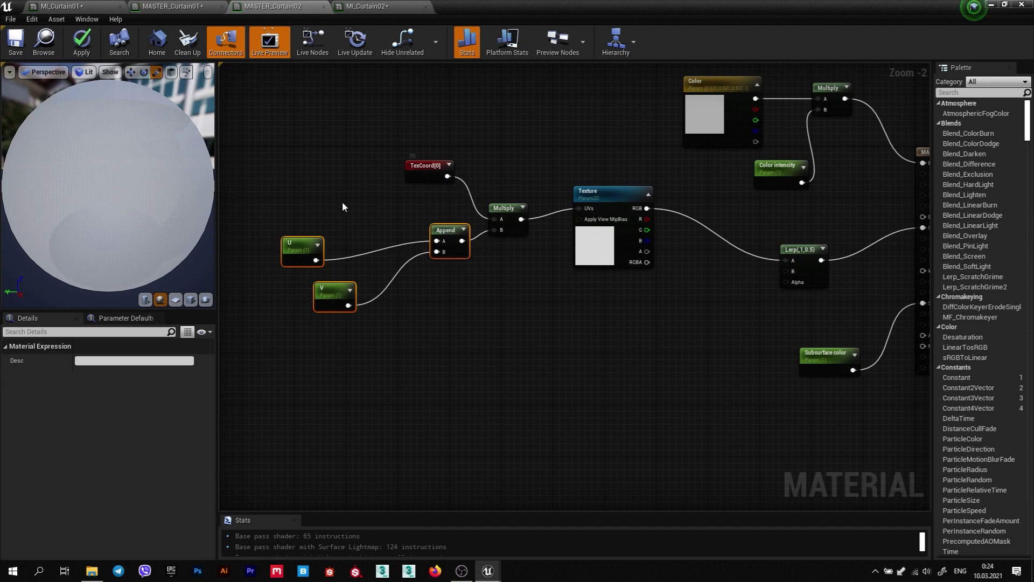
pyautogui.click(329, 208)
# Wrap TexCoord, U, V, Append and Multiply in a comment titled Tiling and move it up-left.
pyautogui.moveTo(268, 132); pyautogui.dragTo(506, 337)
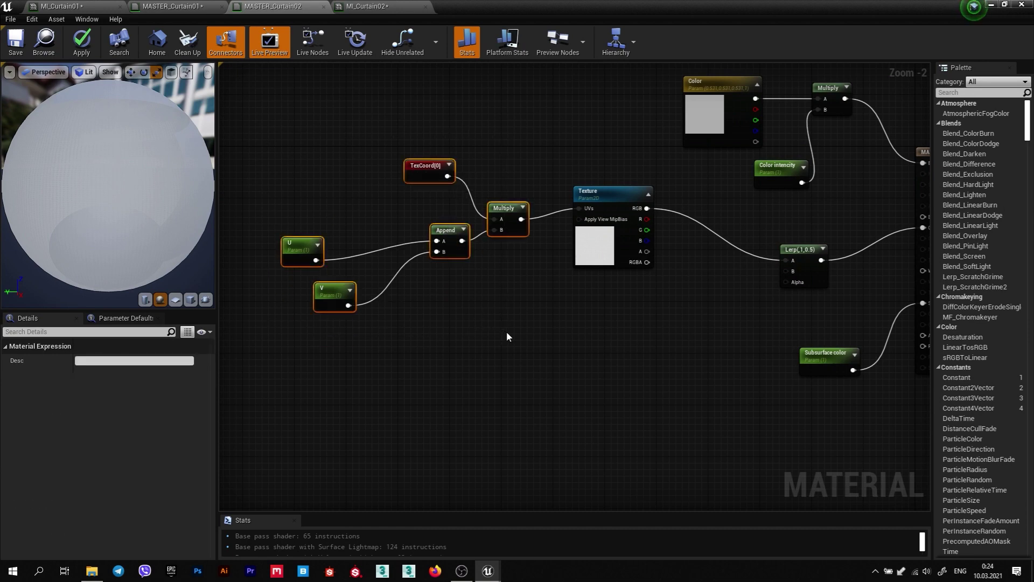
pyautogui.press('c')
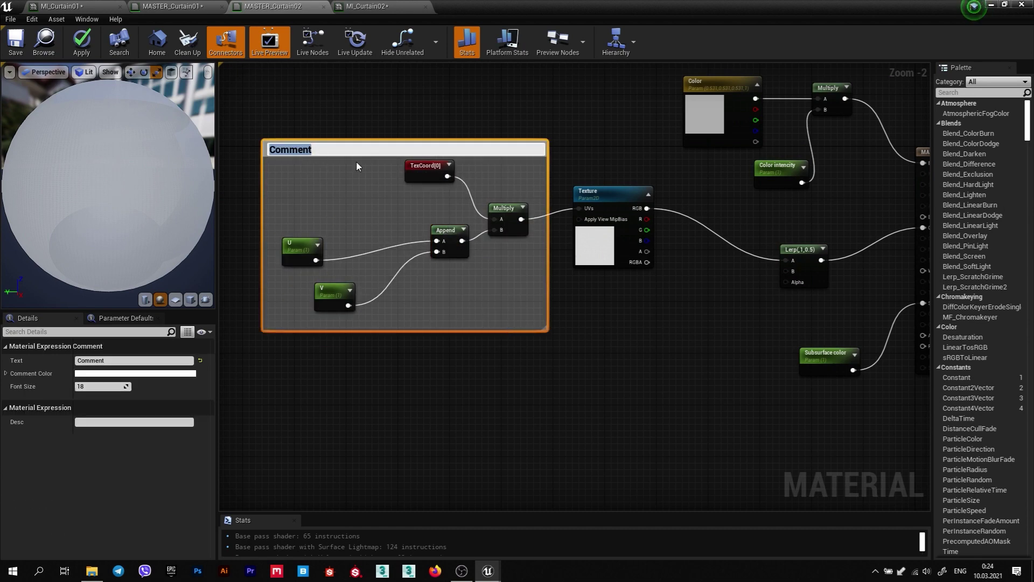
pyautogui.write('Til')
pyautogui.write('ing')
pyautogui.press('Return')
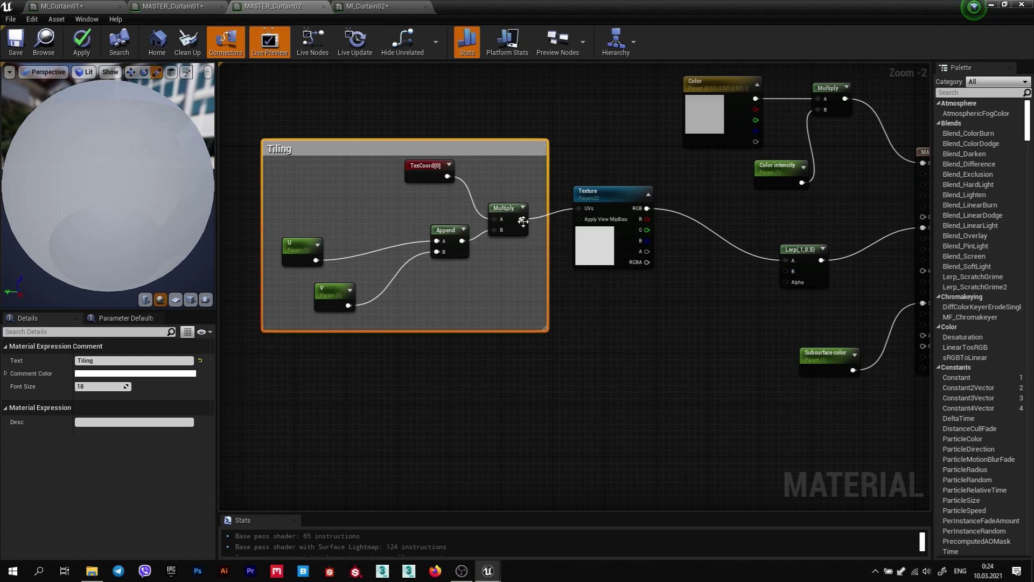
pyautogui.moveTo(519, 154); pyautogui.dragTo(357, 115)
# Add a Fresnel node and connect its output to the Lerp's Alpha.
pyautogui.click(562, 276)
pyautogui.moveTo(627, 307); pyautogui.dragTo(444, 231, button='right')
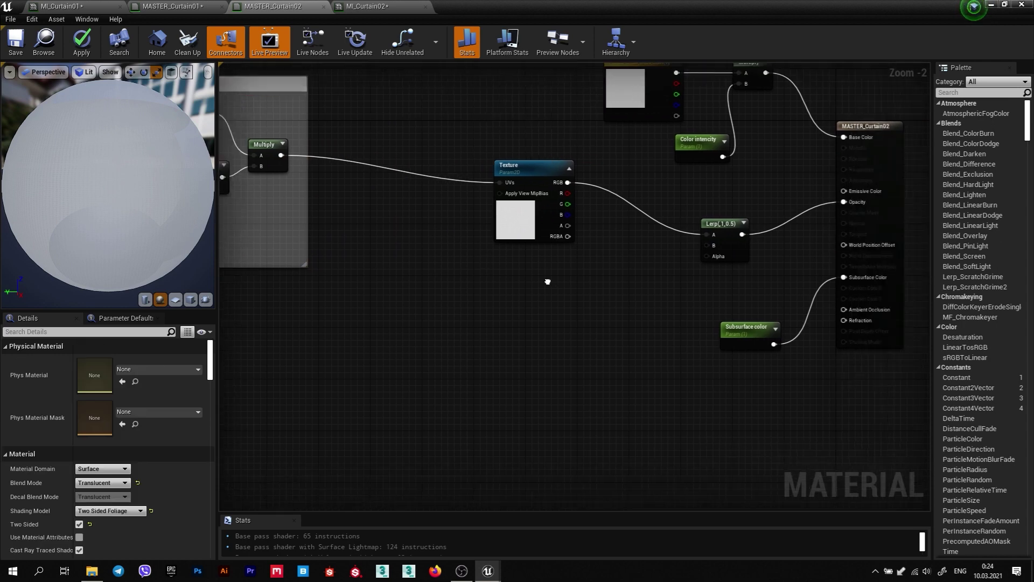
pyautogui.scroll(2, 605, 200)
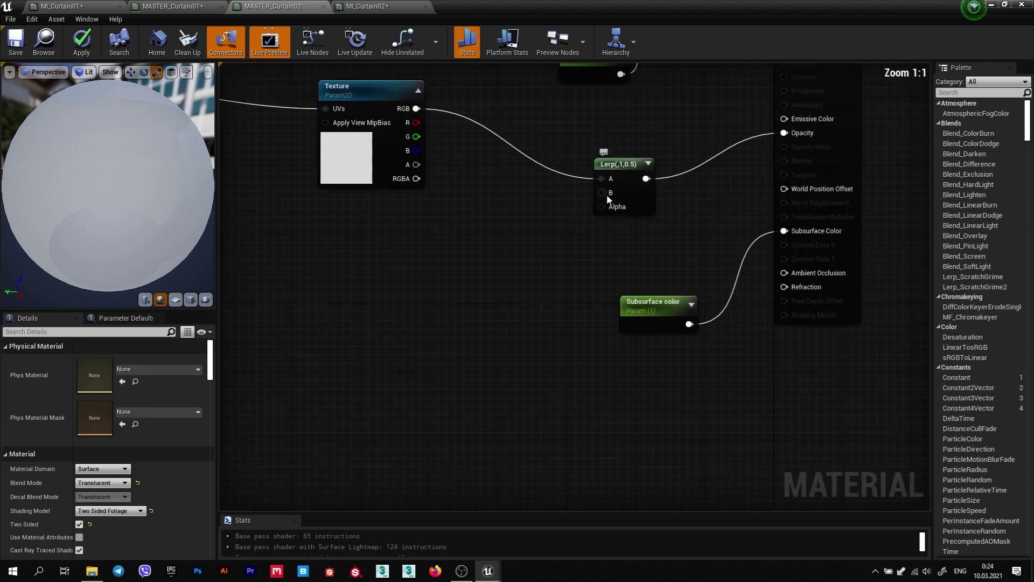
pyautogui.moveTo(598, 228); pyautogui.dragTo(656, 191, button='right')
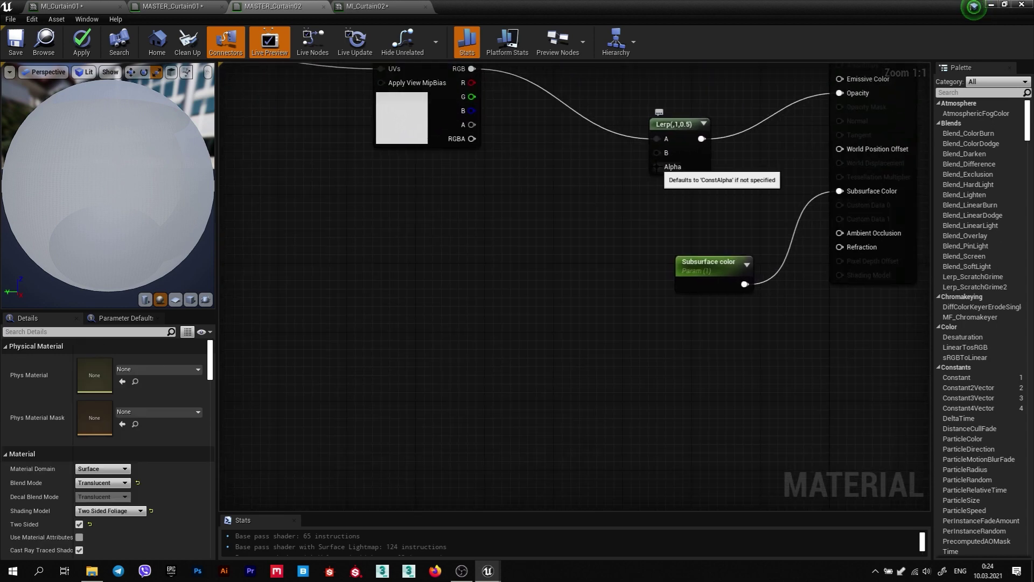
pyautogui.rightClick(535, 245)
pyautogui.write('fresnel')
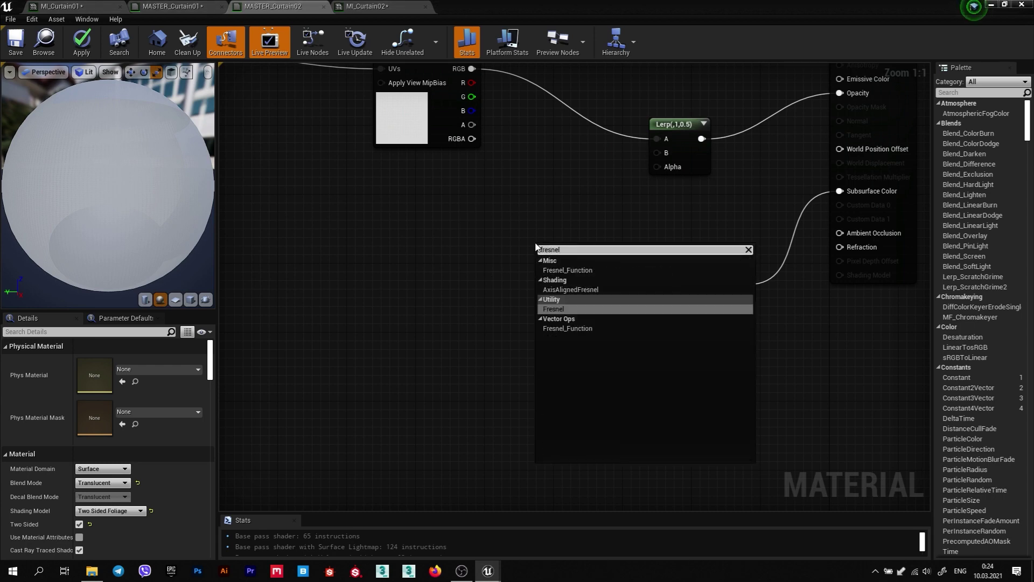
pyautogui.click(561, 309)
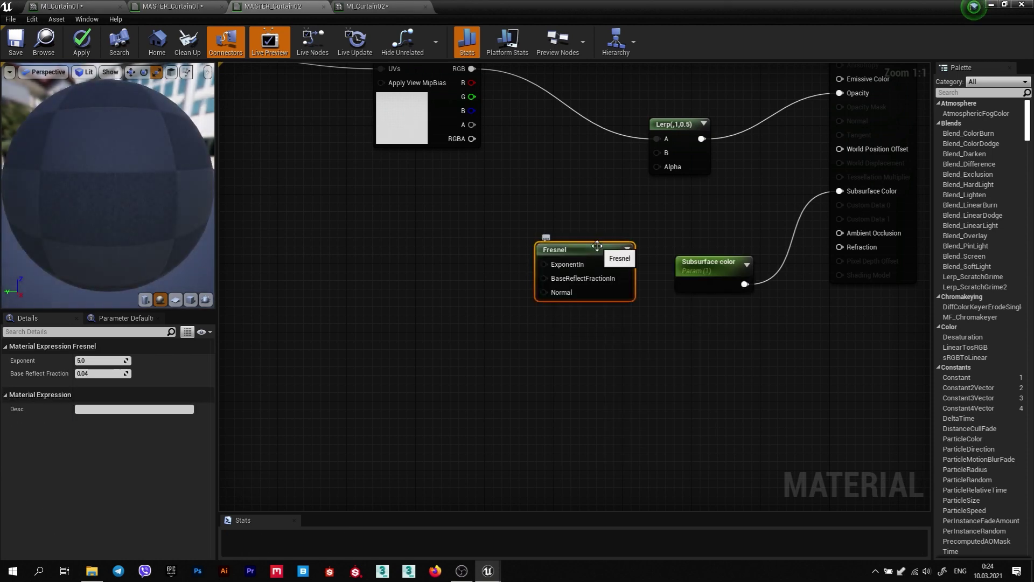
pyautogui.moveTo(597, 246)
pyautogui.mouseDown()
pyautogui.moveTo(503, 242)
pyautogui.moveTo(657, 167)
pyautogui.mouseUp()
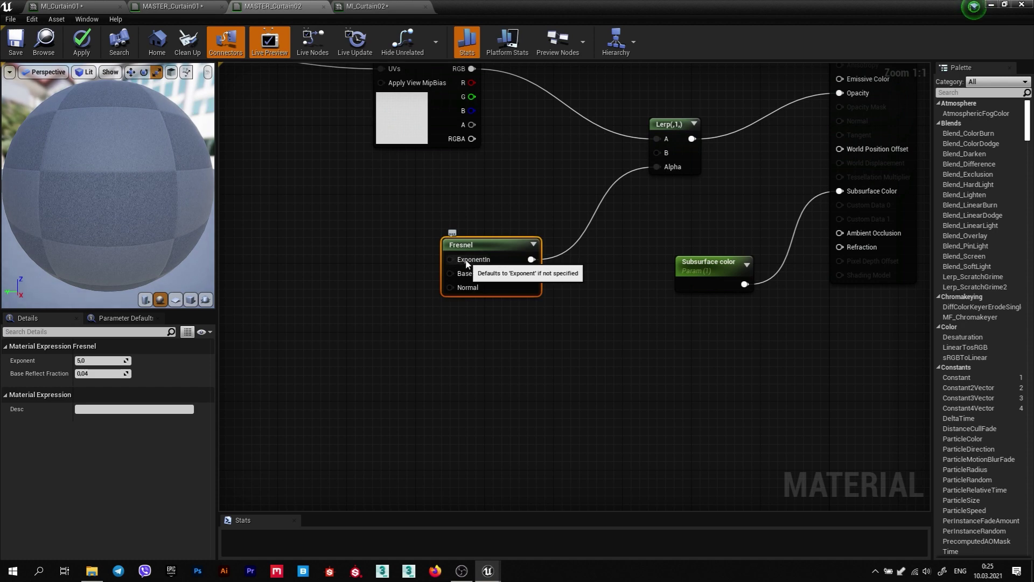
# Drive Fresnel ExponentIn with a 'Fresnel exponent' scalar parameter defaulting to 1.
pyautogui.click(356, 301)
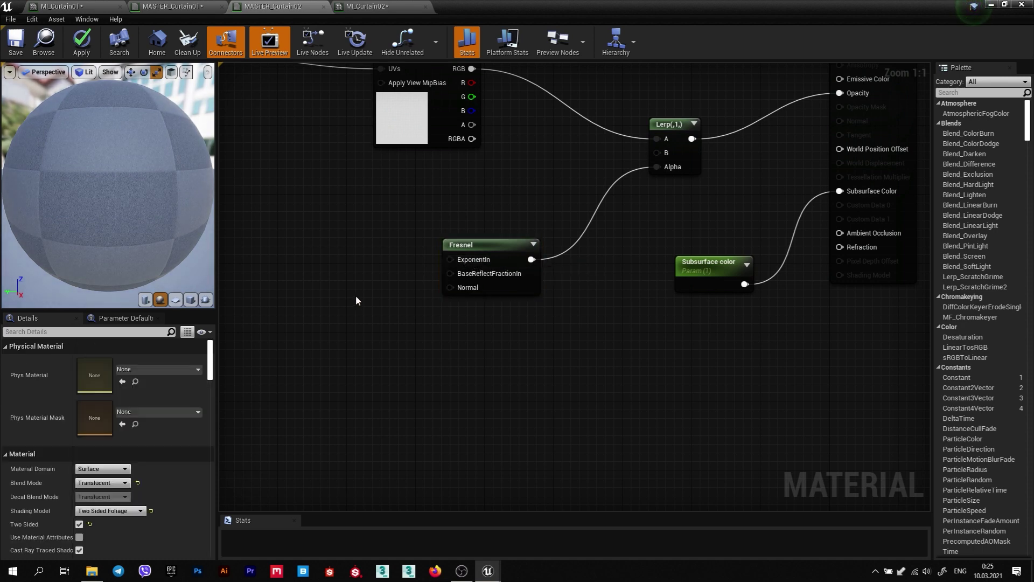
pyautogui.click(309, 285)
pyautogui.write('ssss')
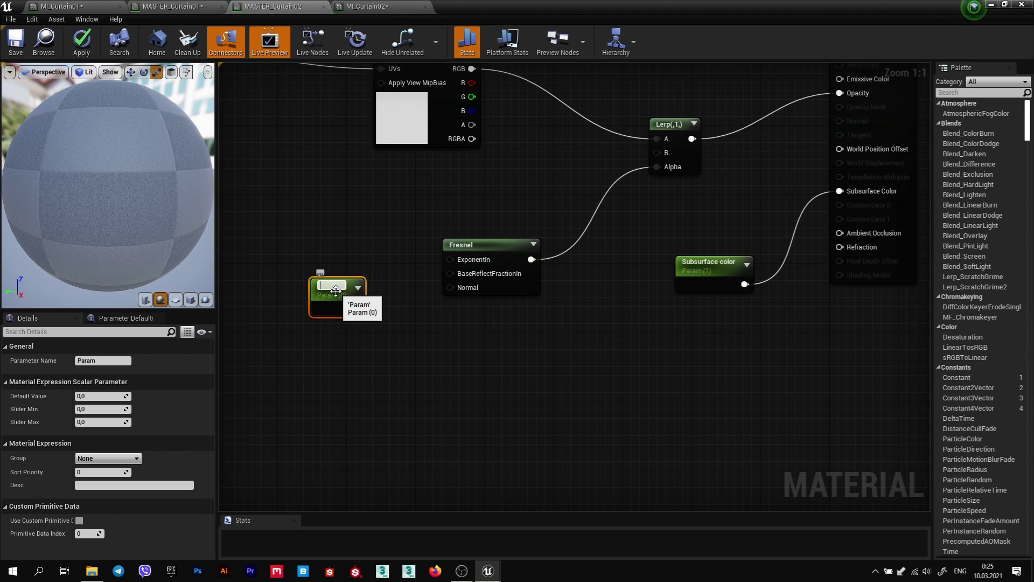
pyautogui.write('Fresn')
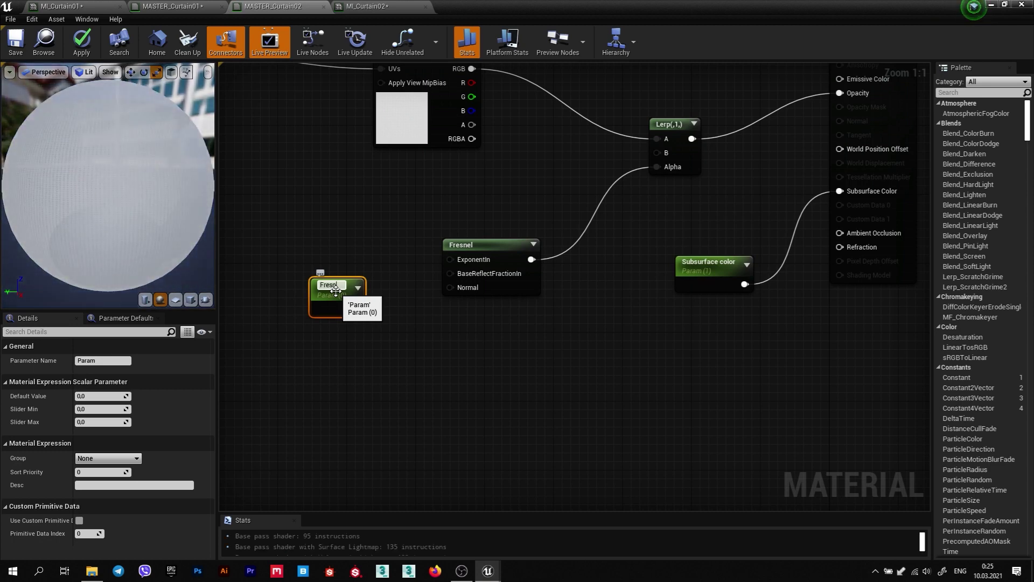
pyautogui.write('el expo')
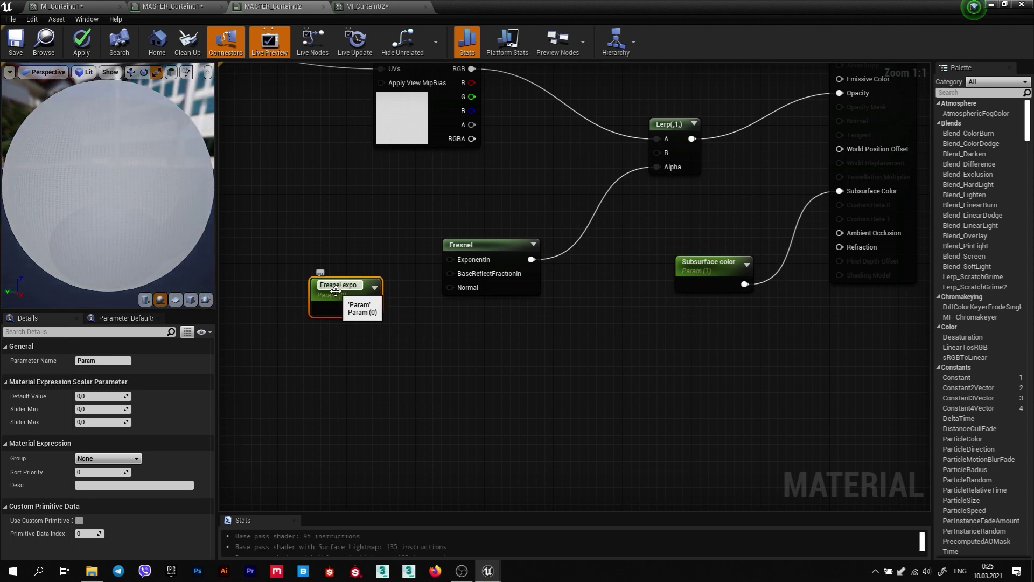
pyautogui.write('nent')
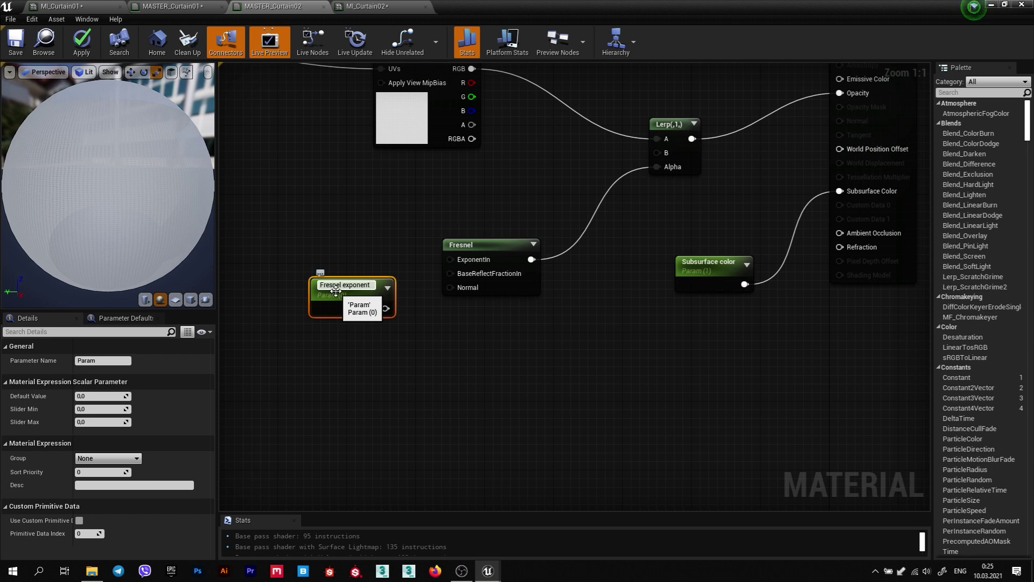
pyautogui.press('Return')
pyautogui.moveTo(380, 306); pyautogui.dragTo(450, 259)
pyautogui.click(98, 396)
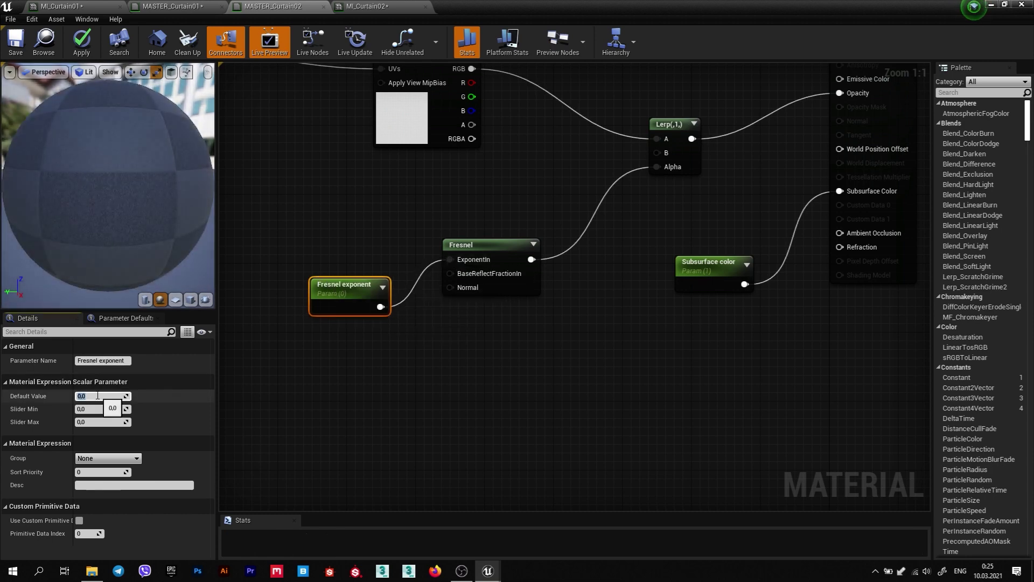
pyautogui.write('1')
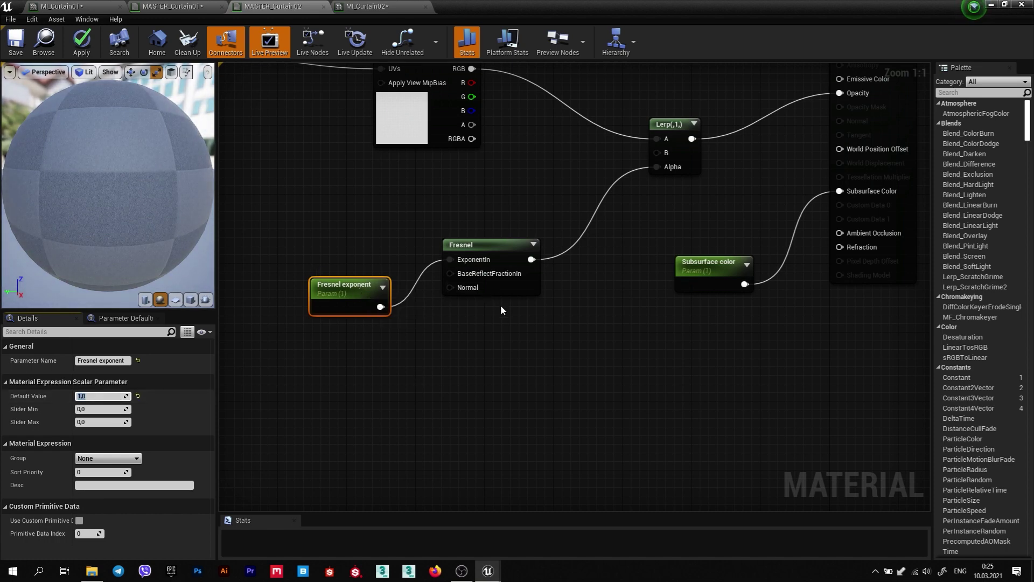
pyautogui.moveTo(501, 310); pyautogui.dragTo(525, 347, button='right')
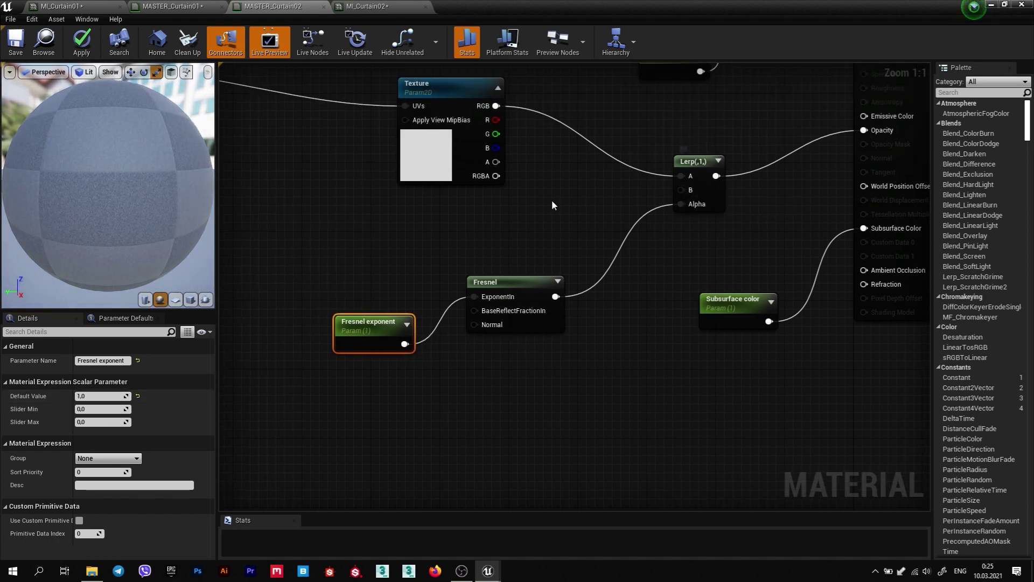
pyautogui.click(383, 324)
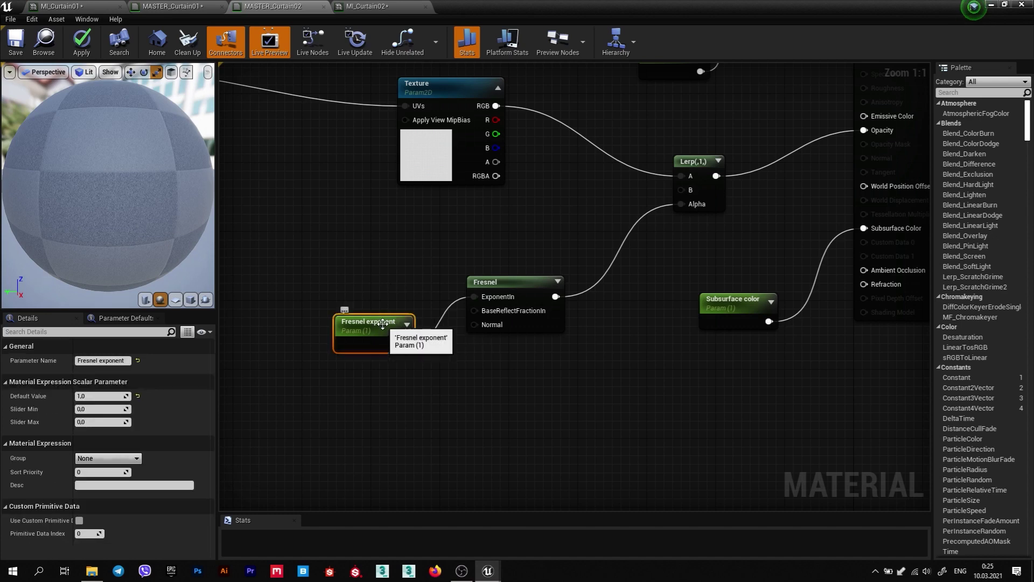
pyautogui.hotkey('ctrl', 'w')
# Wire the duplicated parameter into Lerp B, rename it Fade, and save MASTER_Curtain02.
pyautogui.moveTo(433, 338)
pyautogui.mouseDown()
pyautogui.moveTo(528, 232)
pyautogui.moveTo(681, 189)
pyautogui.mouseUp()
pyautogui.moveTo(530, 237); pyautogui.dragTo(529, 220)
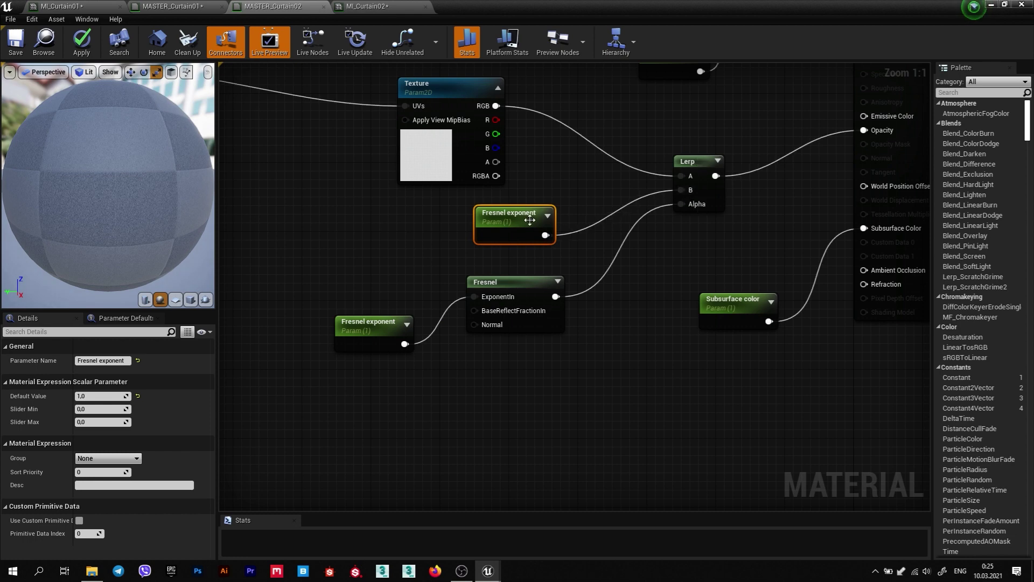
pyautogui.doubleClick(530, 215)
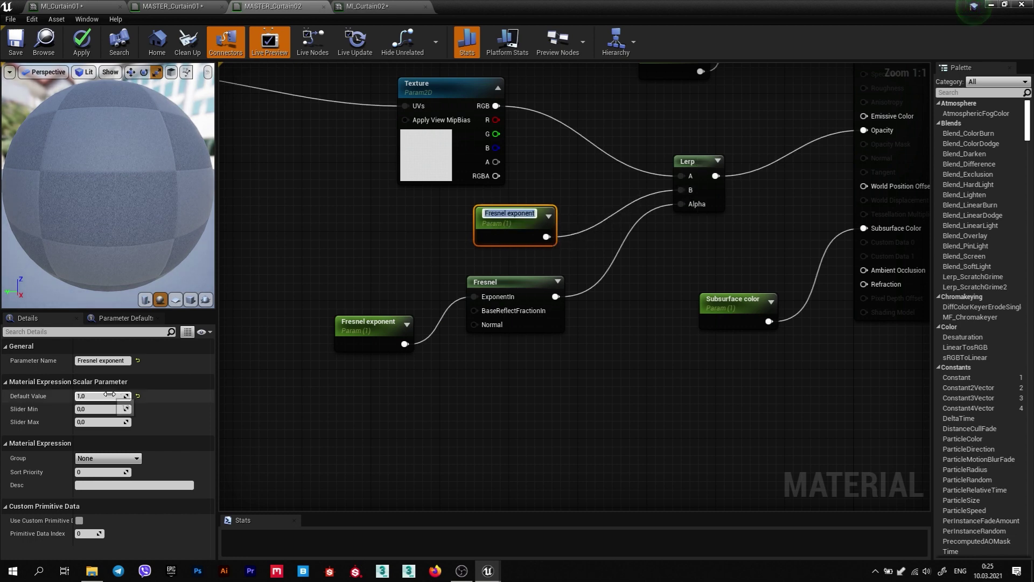
pyautogui.click(114, 362)
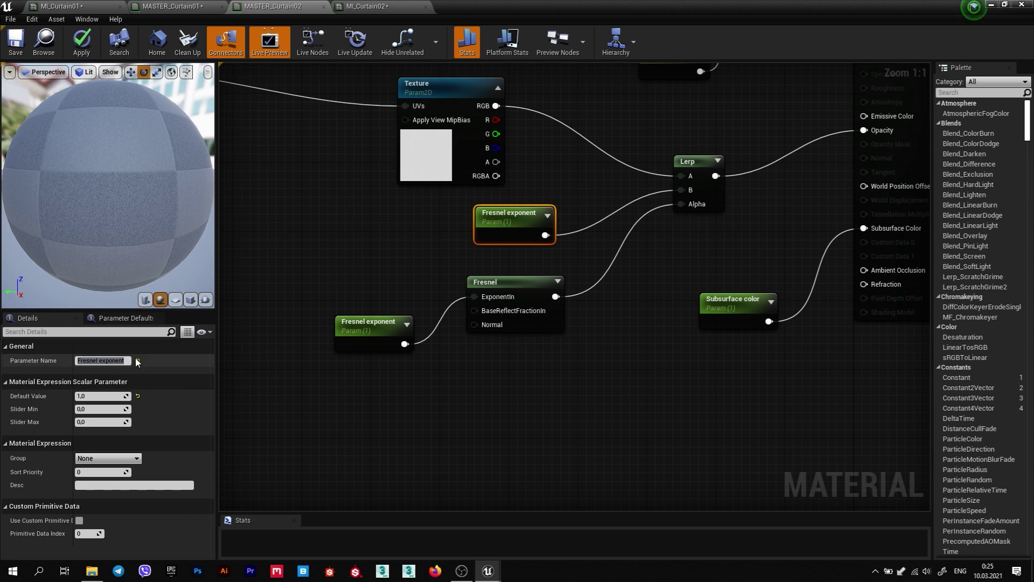
pyautogui.write('Fade')
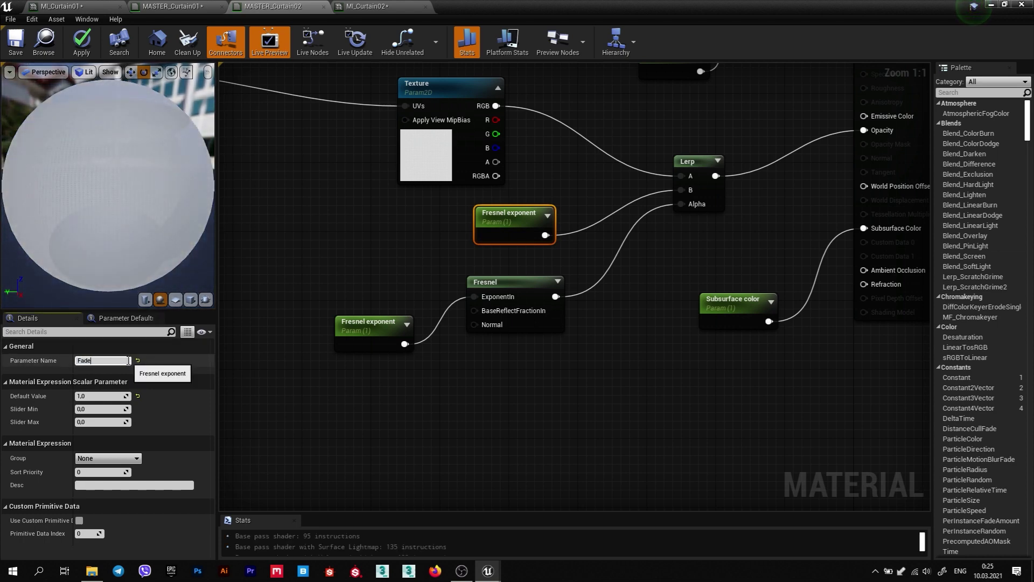
pyautogui.press('Return')
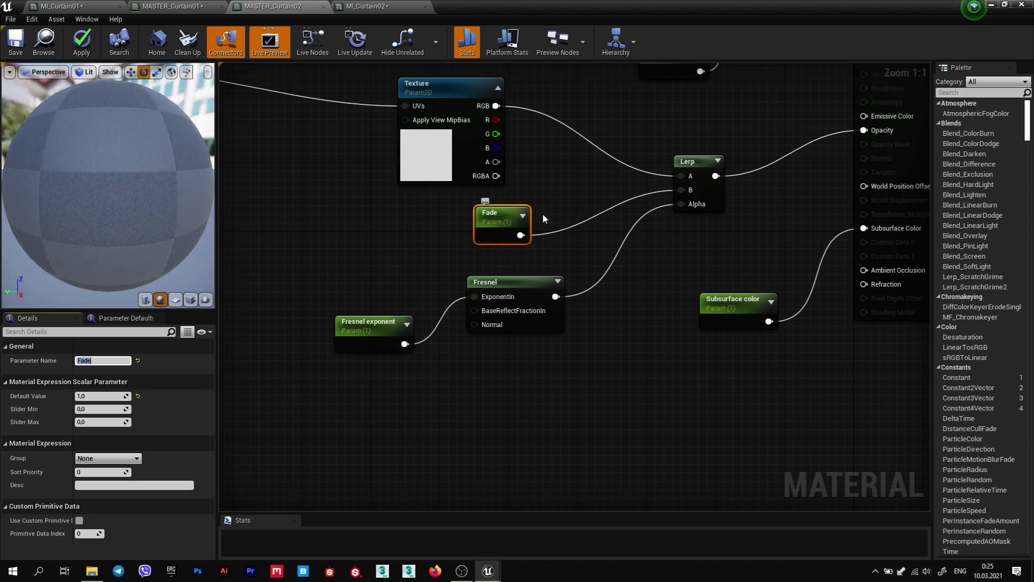
pyautogui.scroll(-1, 684, 355)
pyautogui.scroll(-1, 674, 351)
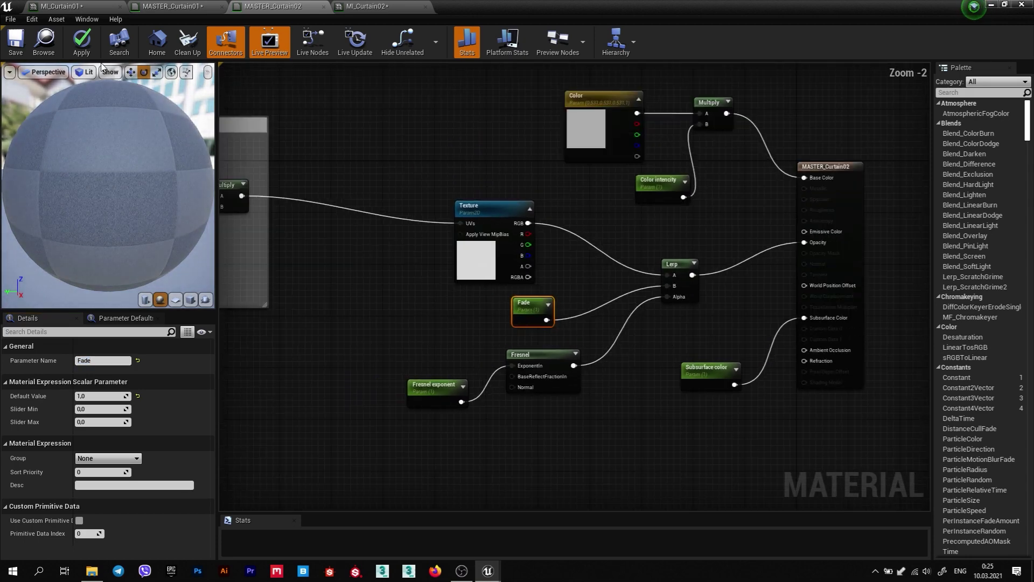
pyautogui.click(16, 40)
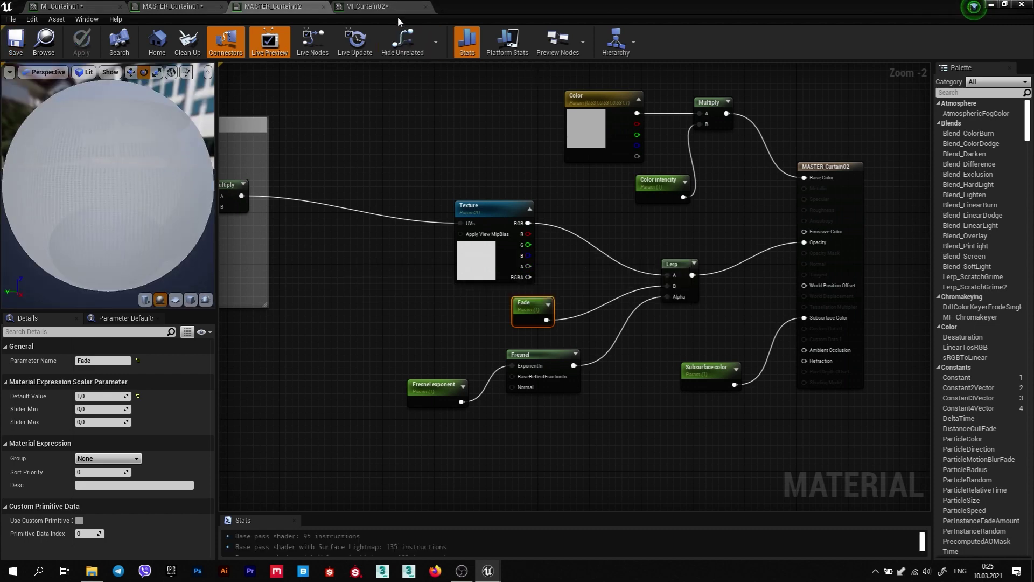
# Bring the MI_Curtain02 instance editor forward, shrink its window and pull the level camera back.
pyautogui.click(377, 11)
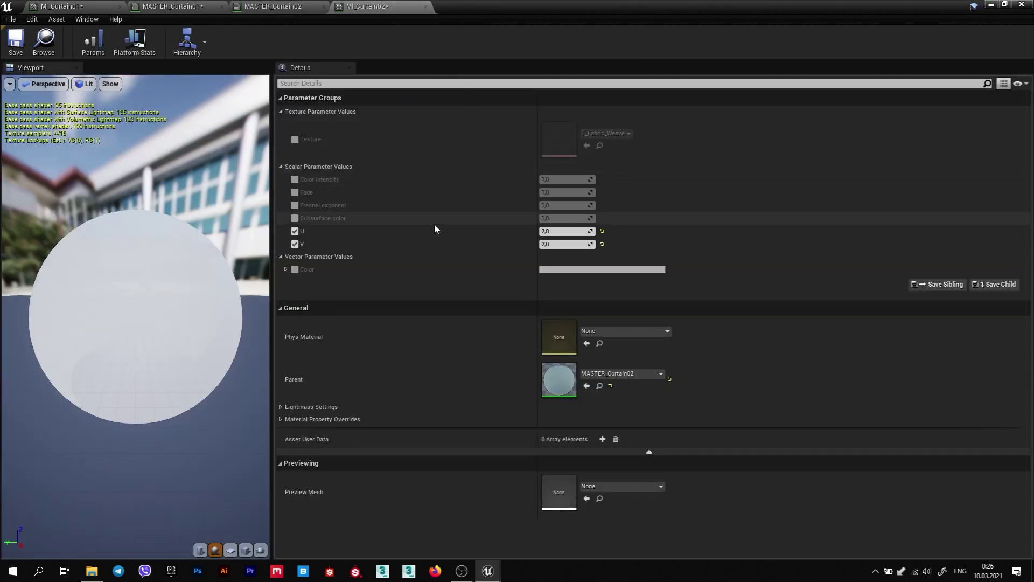
pyautogui.moveTo(512, 5)
pyautogui.mouseDown()
pyautogui.moveTo(700, 58)
pyautogui.moveTo(339, 71)
pyautogui.mouseUp()
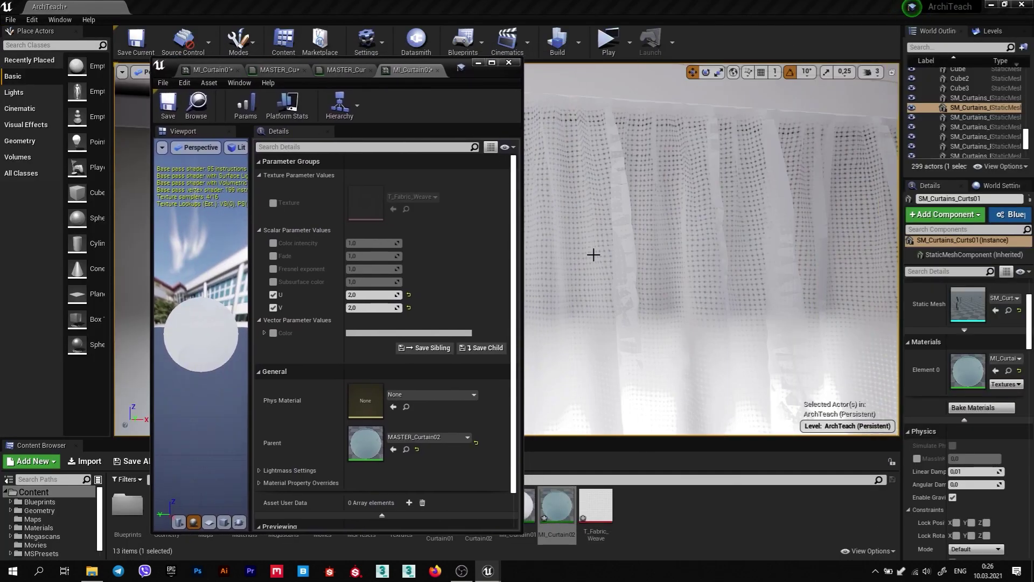
pyautogui.moveTo(618, 268); pyautogui.dragTo(543, 311, button='right')
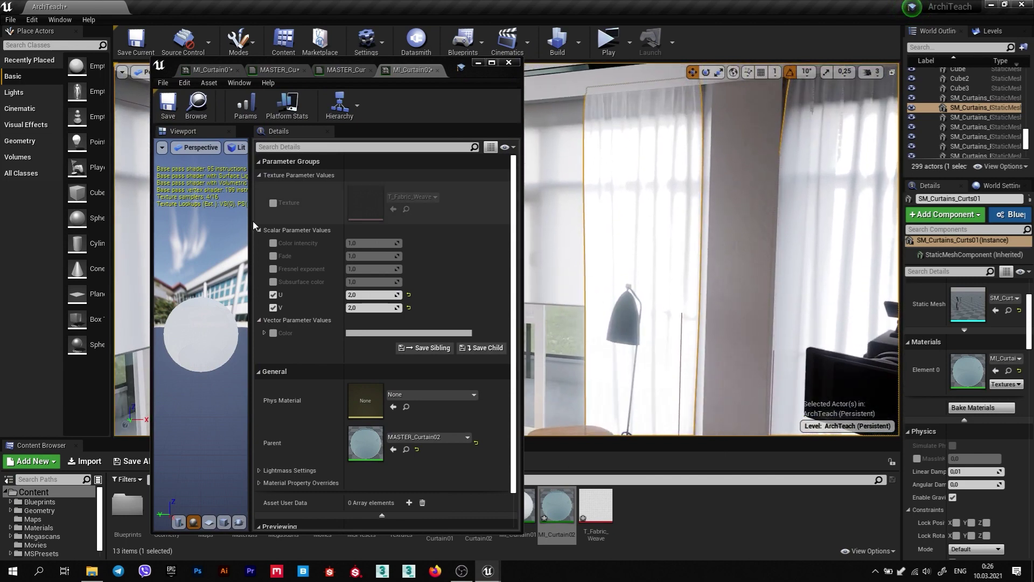
# Enable the Subsurface color override on MI_Curtain02 and set it to 0.
pyautogui.click(273, 281)
pyautogui.click(367, 282)
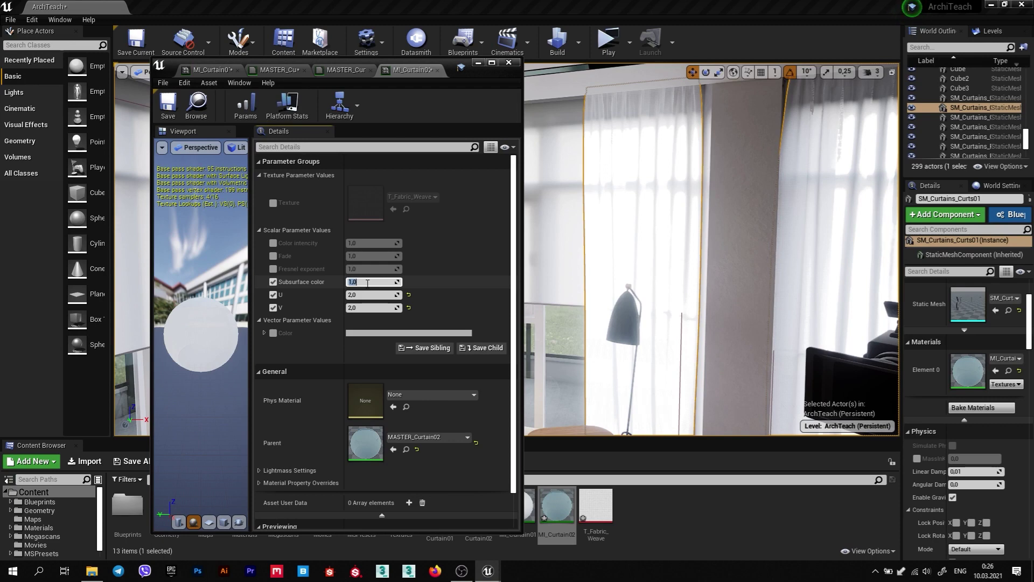
pyautogui.write('0')
pyautogui.press('Return')
pyautogui.moveTo(623, 231); pyautogui.dragTo(598, 197)
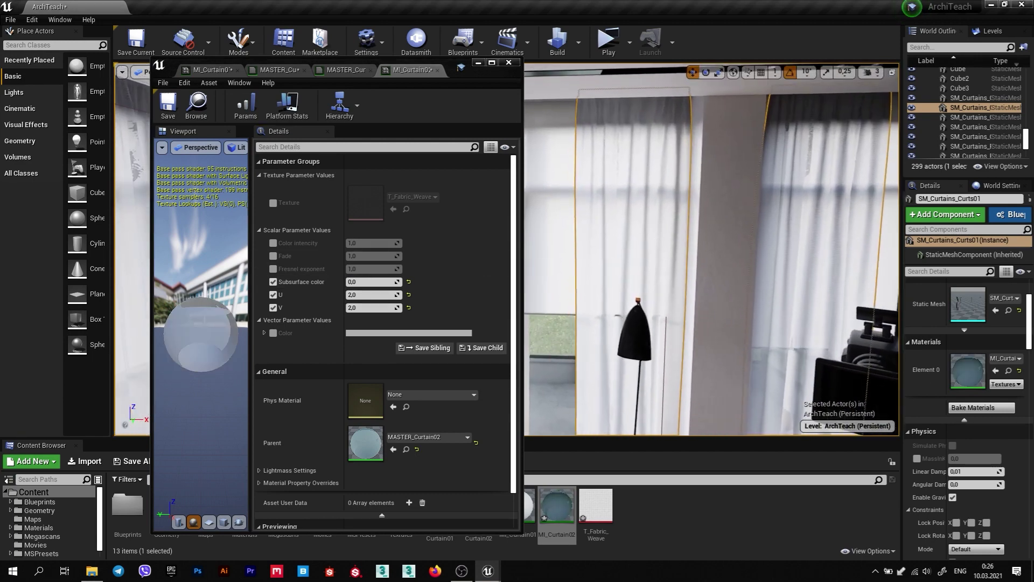
# Tick the Fade and Fresnel exponent overrides, leaving Color intencity unchecked.
pyautogui.click(272, 243)
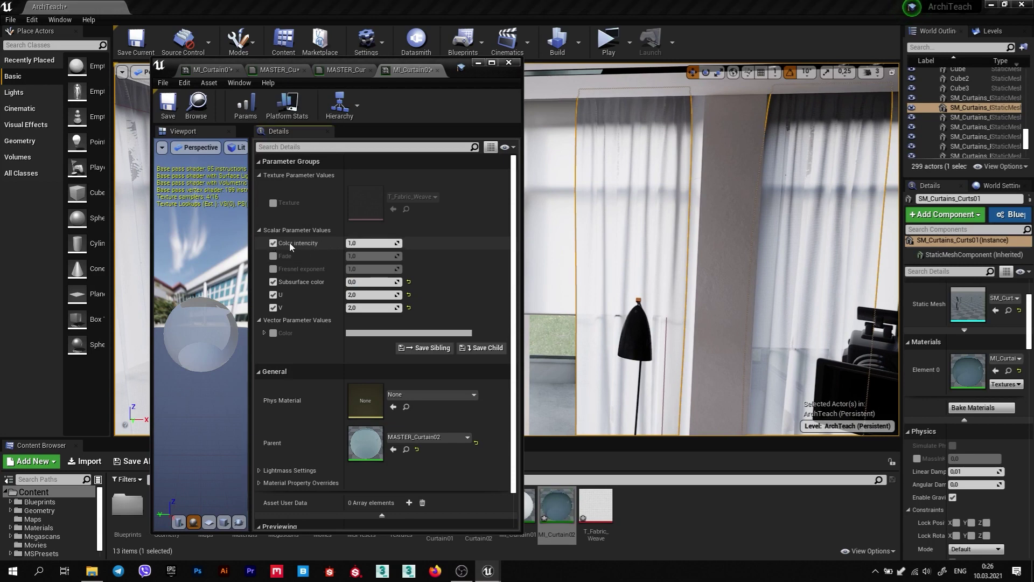
pyautogui.click(273, 243)
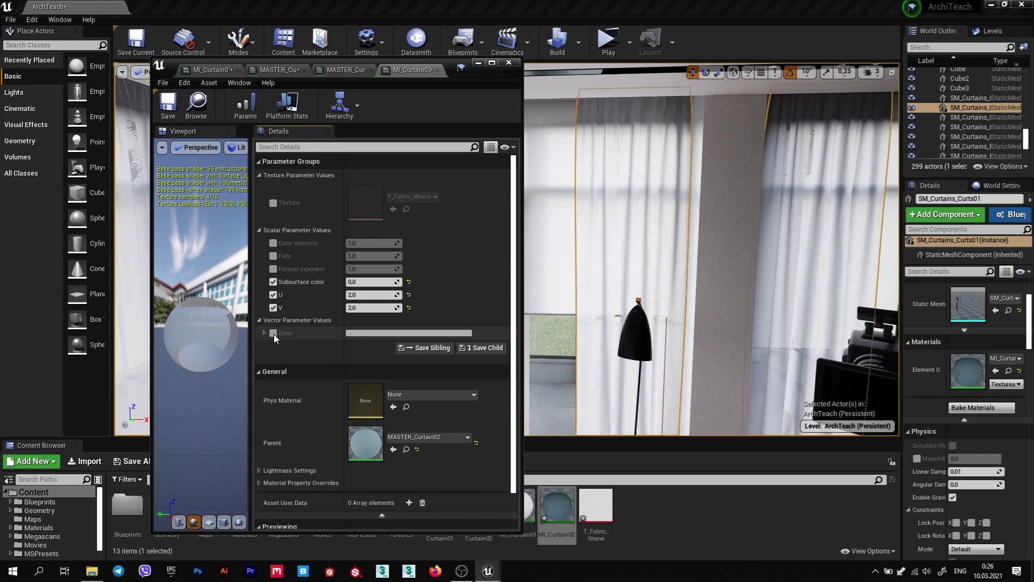
pyautogui.click(273, 256)
pyautogui.click(273, 268)
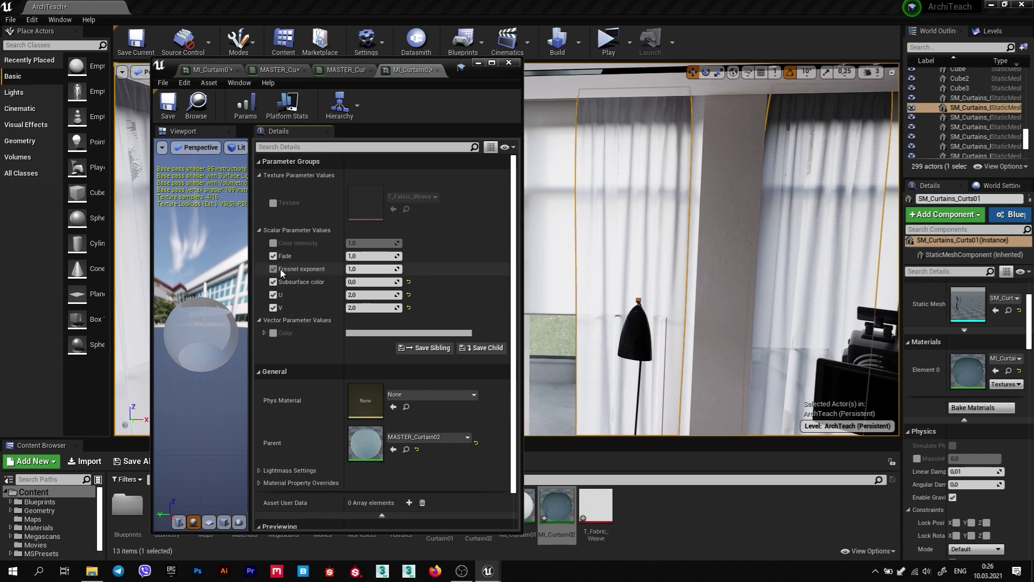
pyautogui.moveTo(612, 284); pyautogui.dragTo(631, 283, button='right')
# Enter Fresnel exponent 0,1 and Fade 0,7 on MI_Curtain02 with the curtain in view.
pyautogui.moveTo(470, 76); pyautogui.dragTo(342, 76)
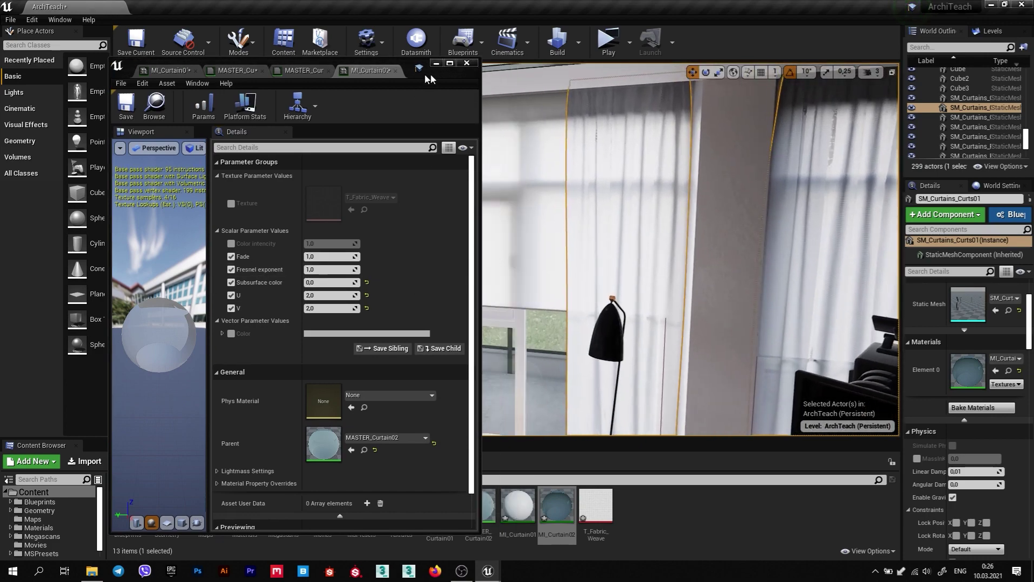
pyautogui.moveTo(630, 284); pyautogui.dragTo(684, 284, button='right')
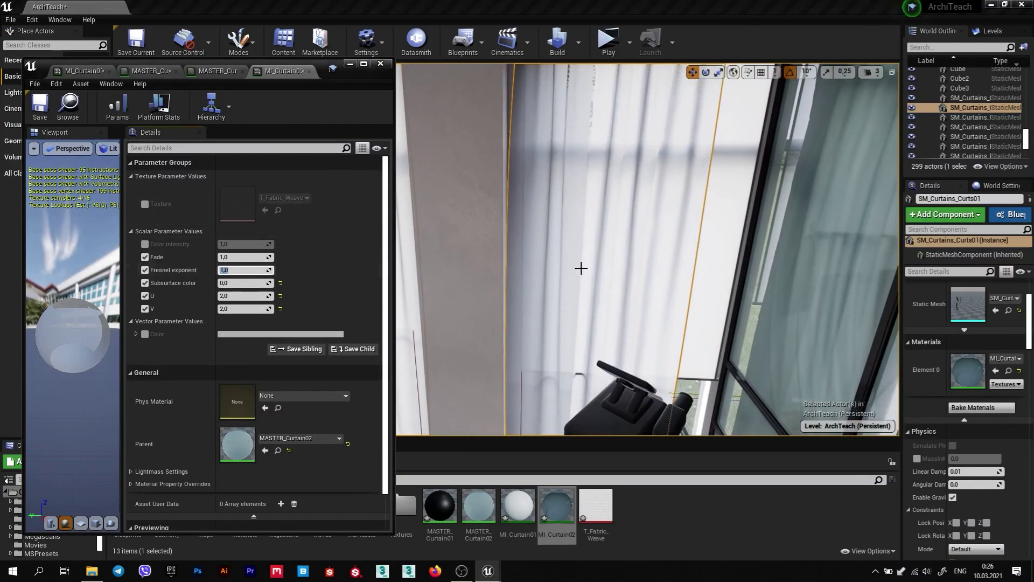
pyautogui.moveTo(582, 268); pyautogui.dragTo(608, 268, button='right')
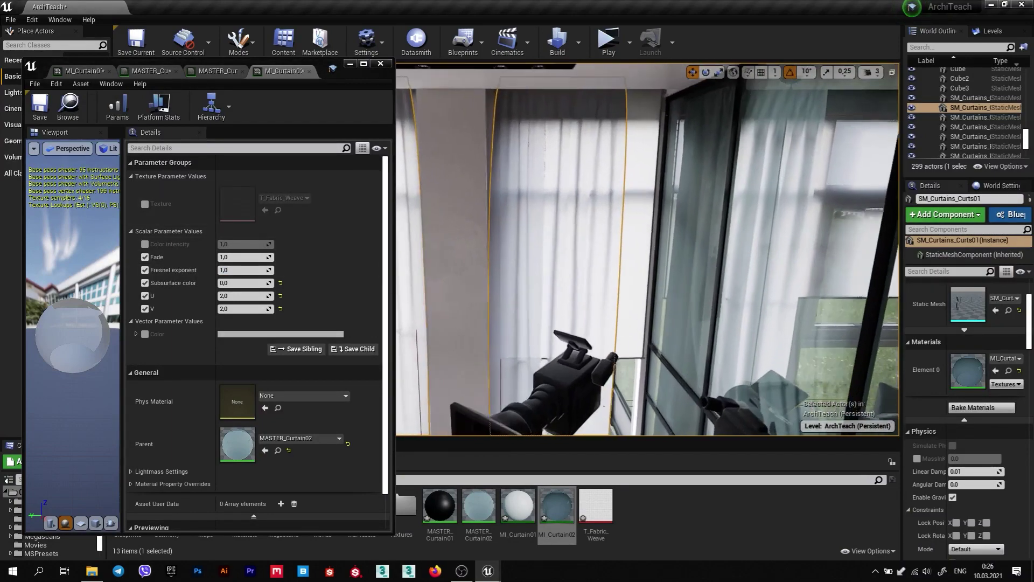
pyautogui.click(247, 270)
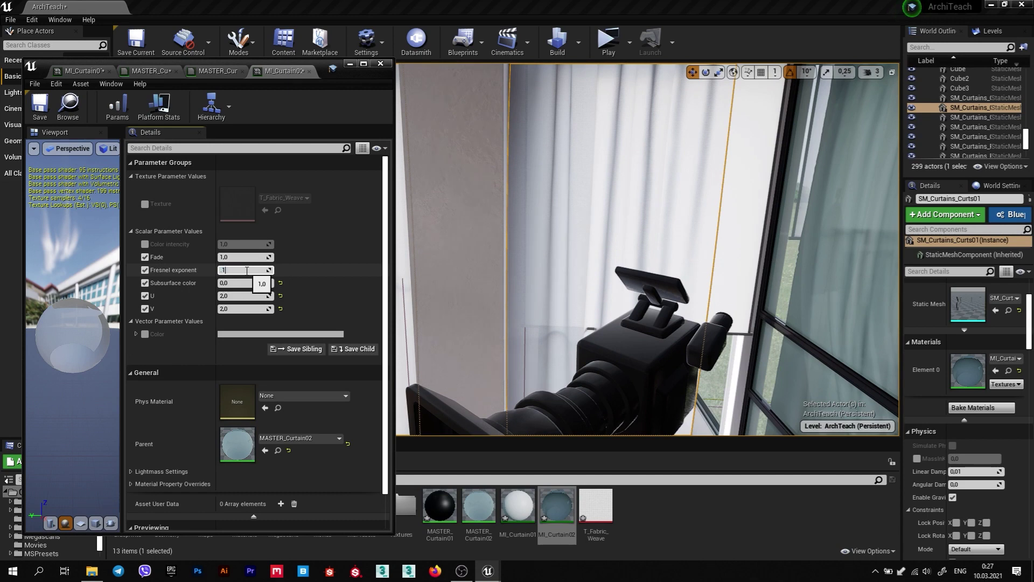
pyautogui.click(249, 257)
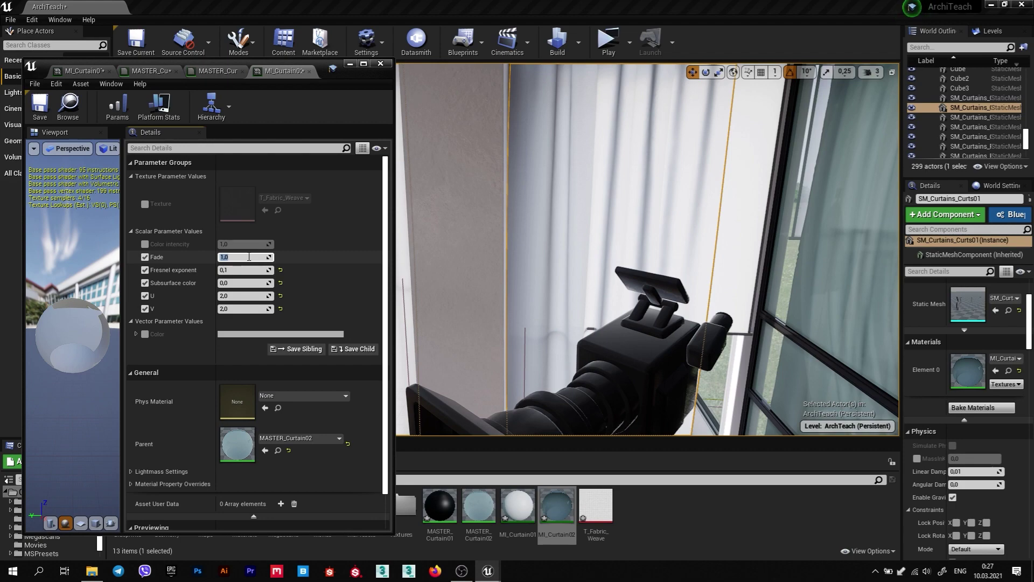
pyautogui.write('0,7')
pyautogui.press('Return')
# Drag-adjust the values to Fade 0,010924 and Fresnel exponent 0,757498 until the curtain looks sheer.
pyautogui.moveTo(592, 242)
pyautogui.mouseDown(button='right')
pyautogui.moveTo(566, 240)
pyautogui.moveTo(582, 269)
pyautogui.moveTo(598, 253)
pyautogui.mouseUp(button='right')
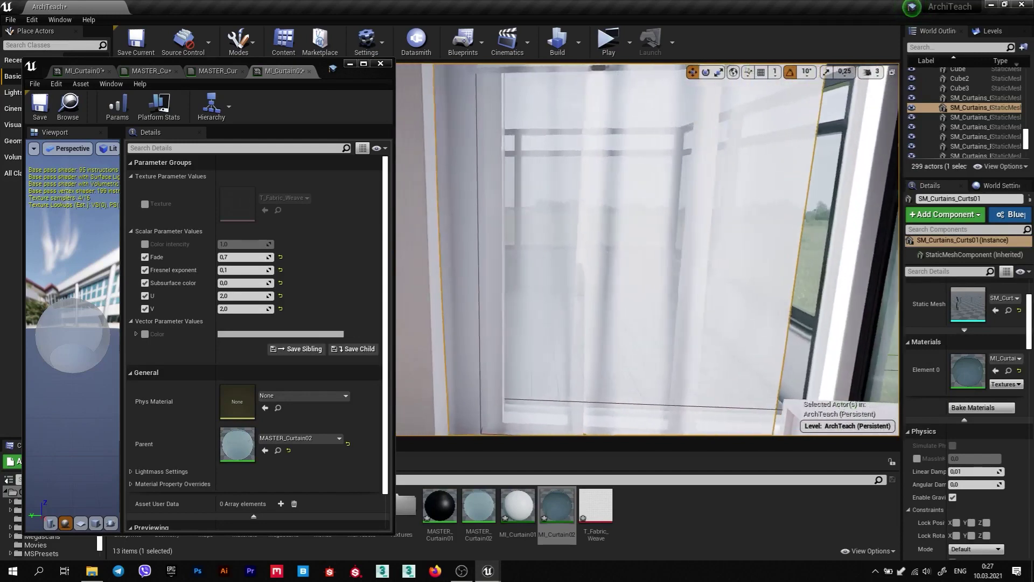
pyautogui.moveTo(242, 269); pyautogui.dragTo(258, 270)
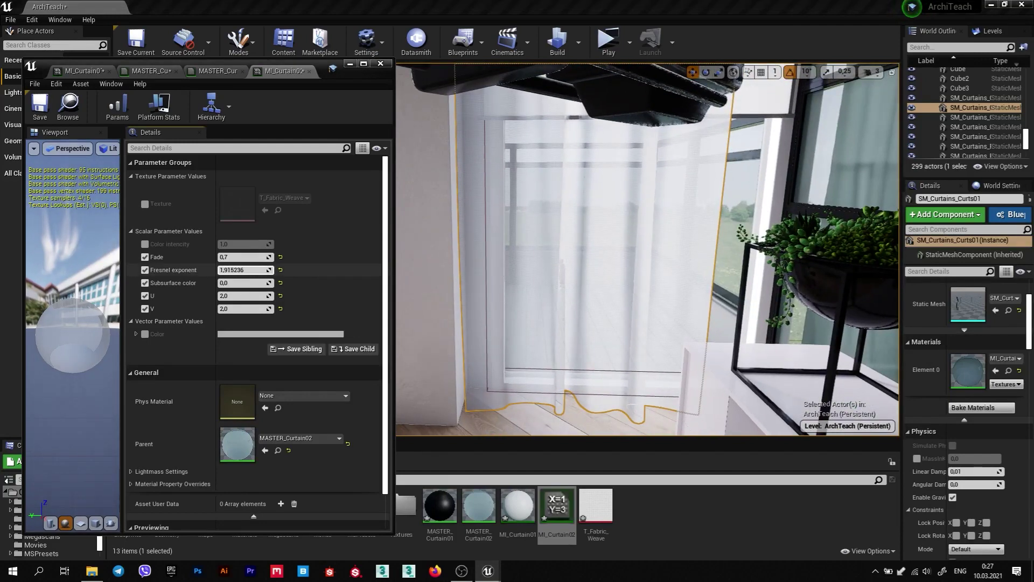
pyautogui.moveTo(242, 270)
pyautogui.mouseDown()
pyautogui.moveTo(226, 269)
pyautogui.moveTo(264, 257)
pyautogui.moveTo(221, 256)
pyautogui.moveTo(254, 257)
pyautogui.moveTo(231, 257)
pyautogui.mouseUp()
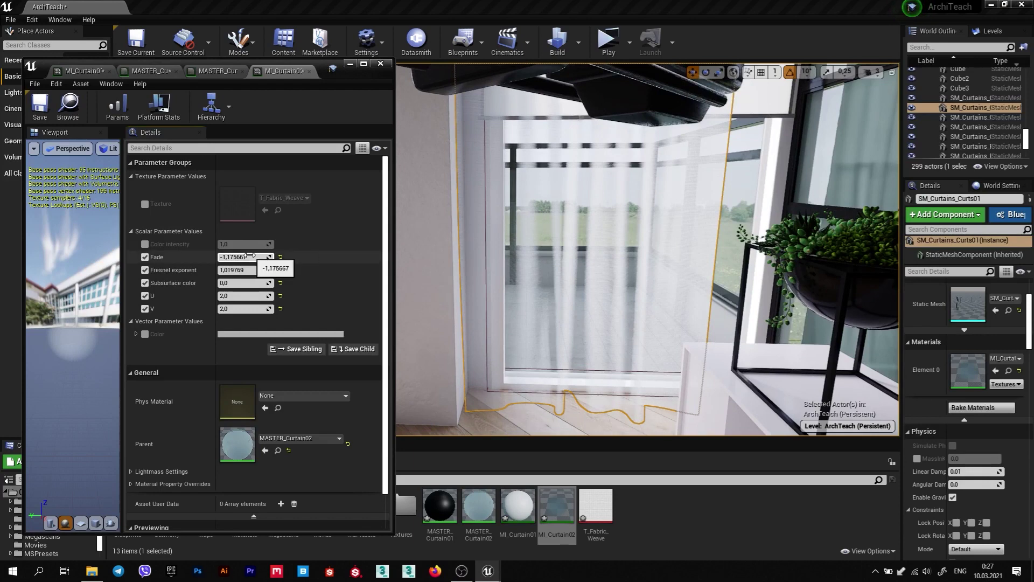
pyautogui.moveTo(242, 257); pyautogui.dragTo(264, 257)
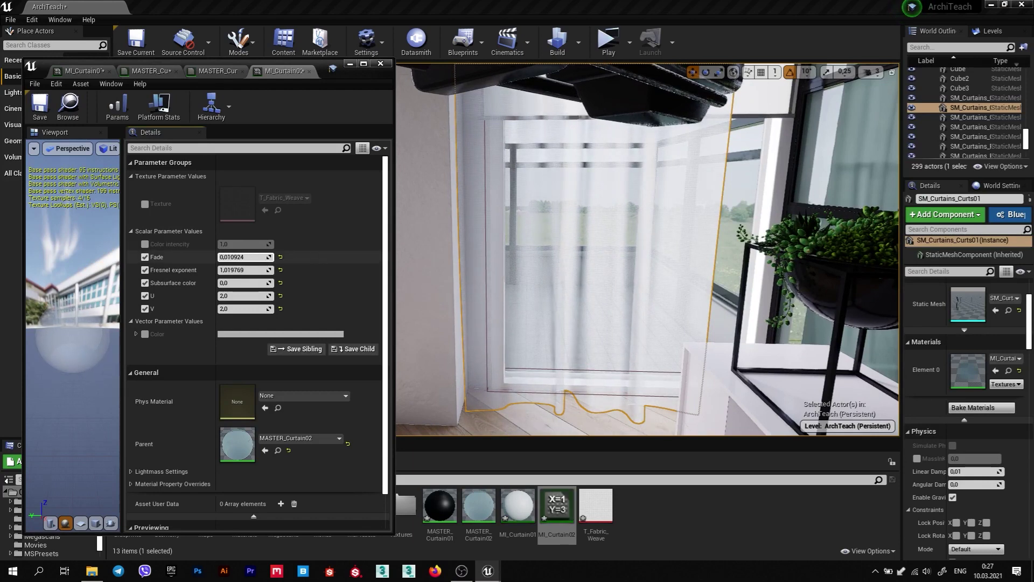
pyautogui.moveTo(242, 270)
pyautogui.mouseDown()
pyautogui.moveTo(231, 270)
pyautogui.moveTo(253, 270)
pyautogui.mouseUp()
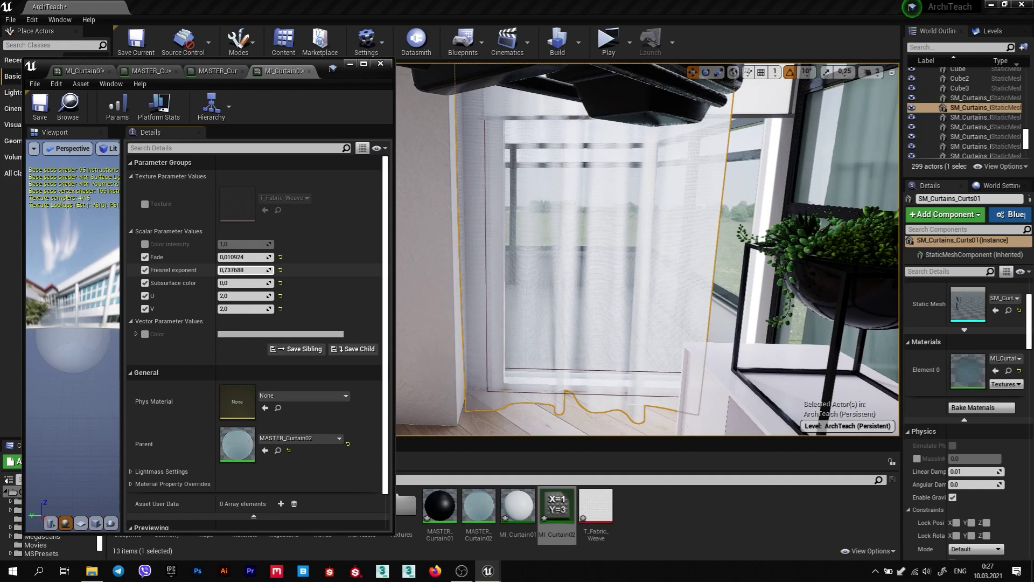
pyautogui.moveTo(237, 270); pyautogui.dragTo(235, 269)
pyautogui.moveTo(618, 270)
pyautogui.mouseDown(button='right')
pyautogui.moveTo(619, 291)
pyautogui.moveTo(539, 291)
pyautogui.moveTo(595, 276)
pyautogui.mouseUp(button='right')
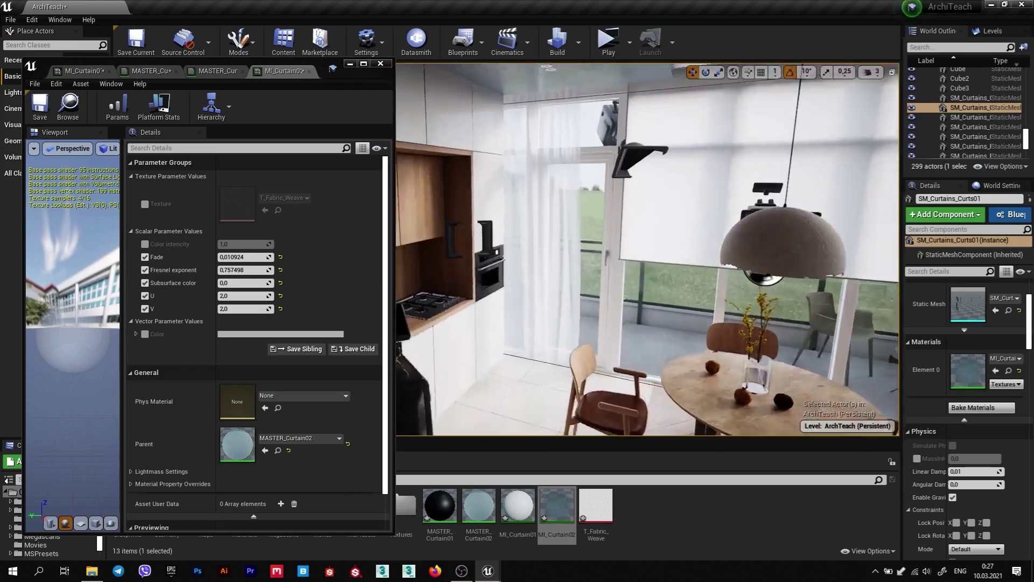
# Drop MI_Curtain02 onto Materials Element 0 of SM_Curtains_Curts005 and close the instance editor.
pyautogui.click(582, 272)
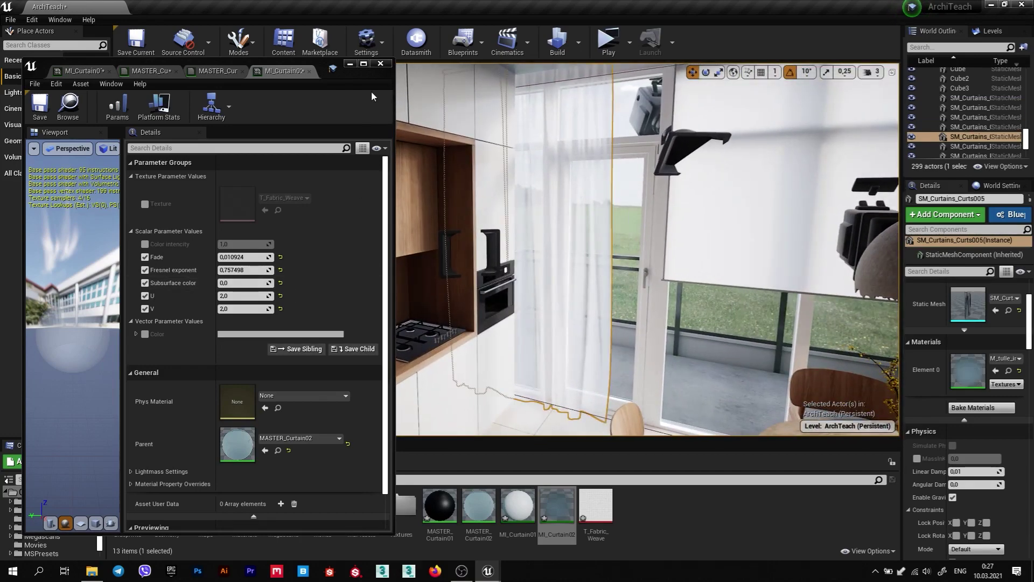
pyautogui.moveTo(556, 506); pyautogui.dragTo(968, 371)
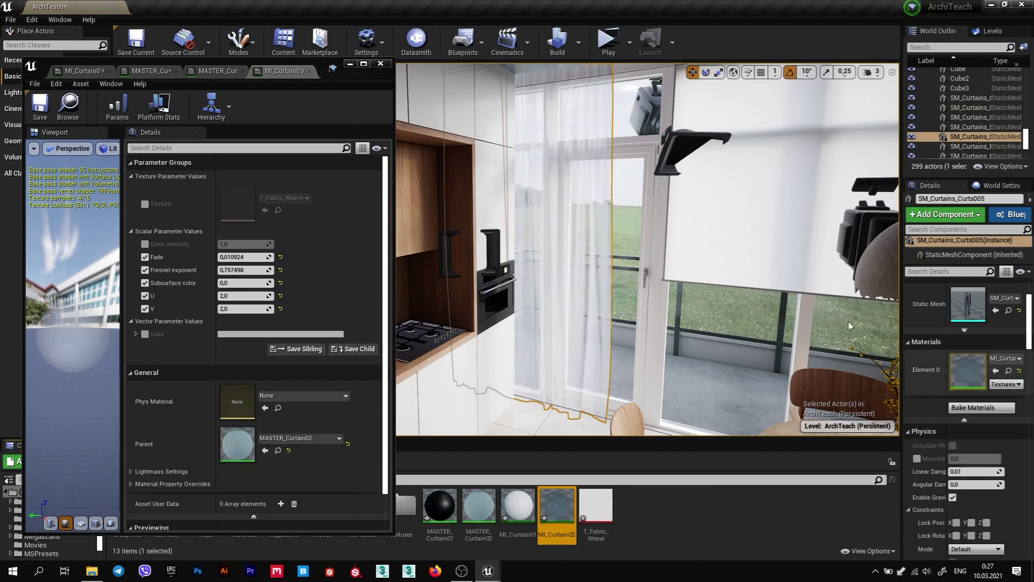
pyautogui.moveTo(593, 270); pyautogui.dragTo(538, 272, button='right')
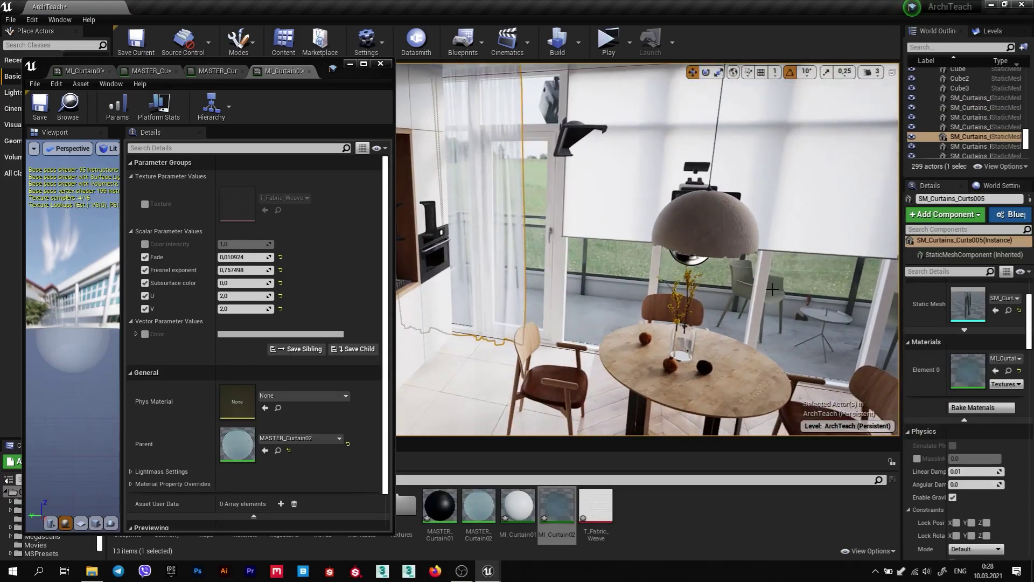
pyautogui.click(388, 66)
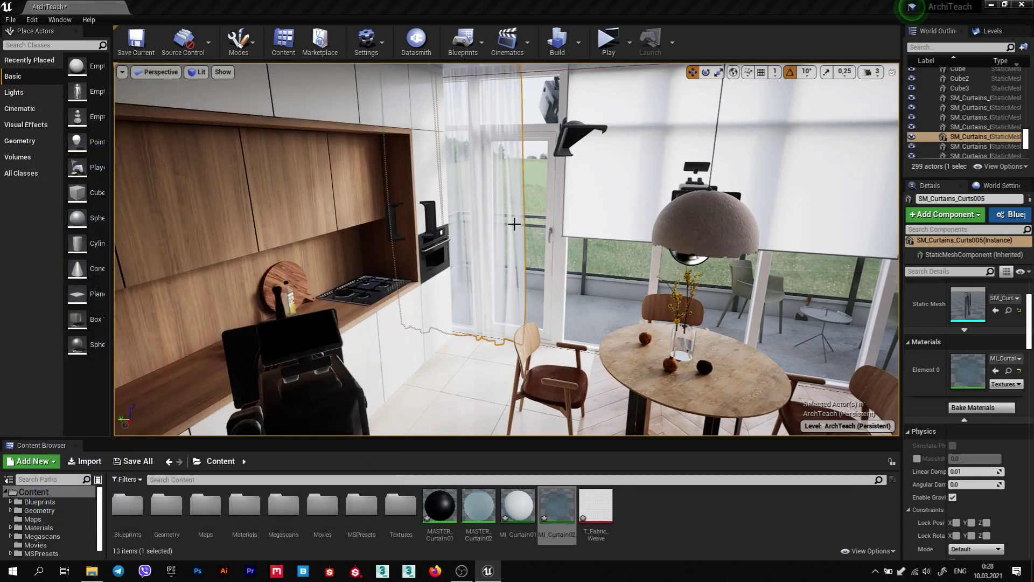
pyautogui.press('Escape')
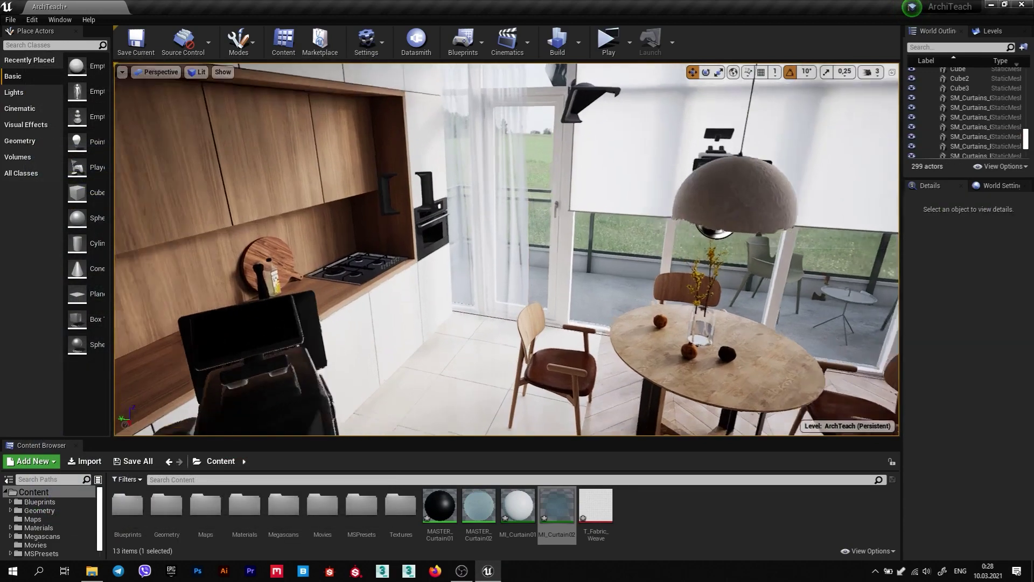
pyautogui.moveTo(493, 229); pyautogui.dragTo(493, 302, button='right')
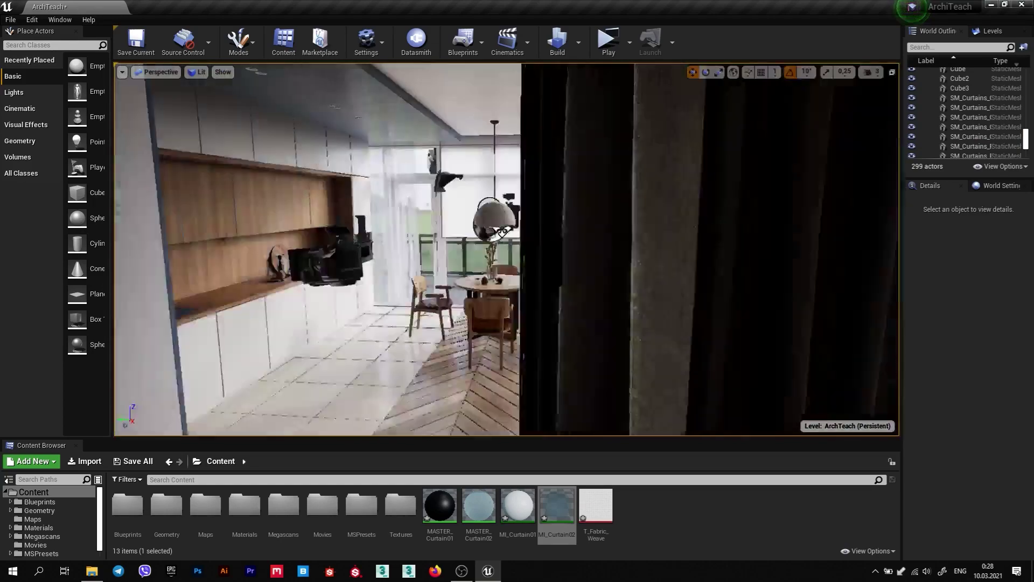
pyautogui.press('w')
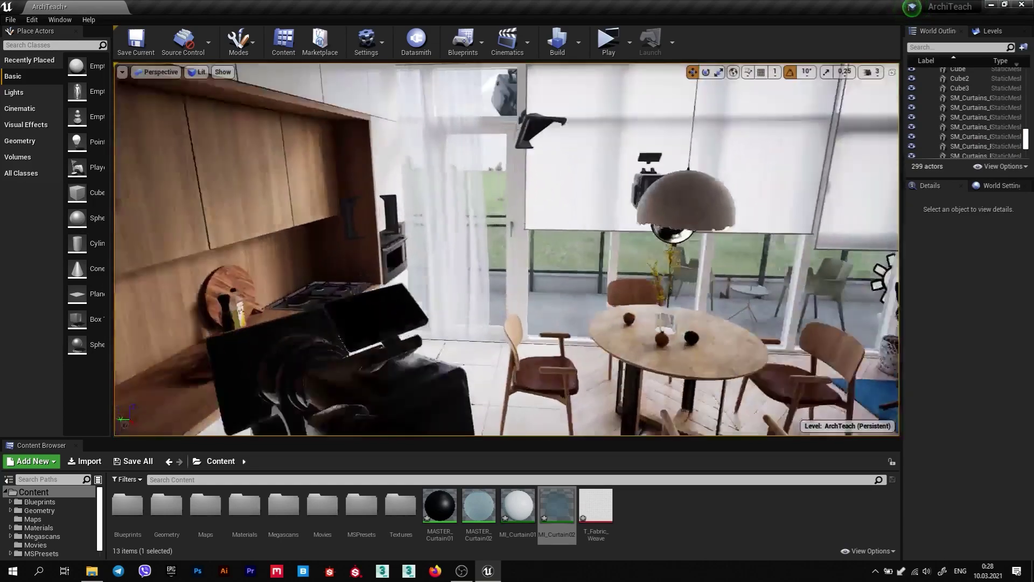
pyautogui.click(502, 261)
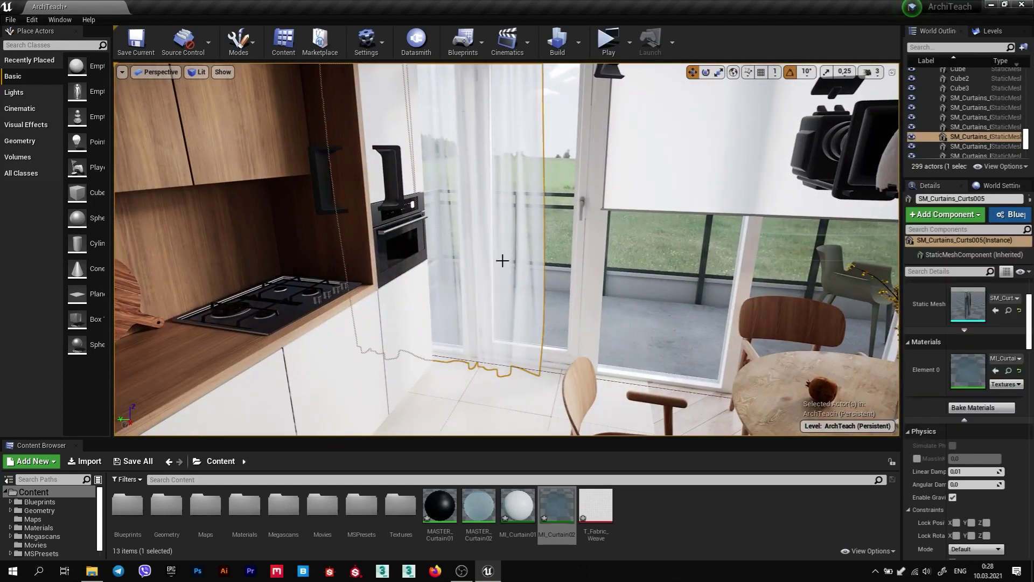
pyautogui.moveTo(503, 275); pyautogui.dragTo(503, 301, button='right')
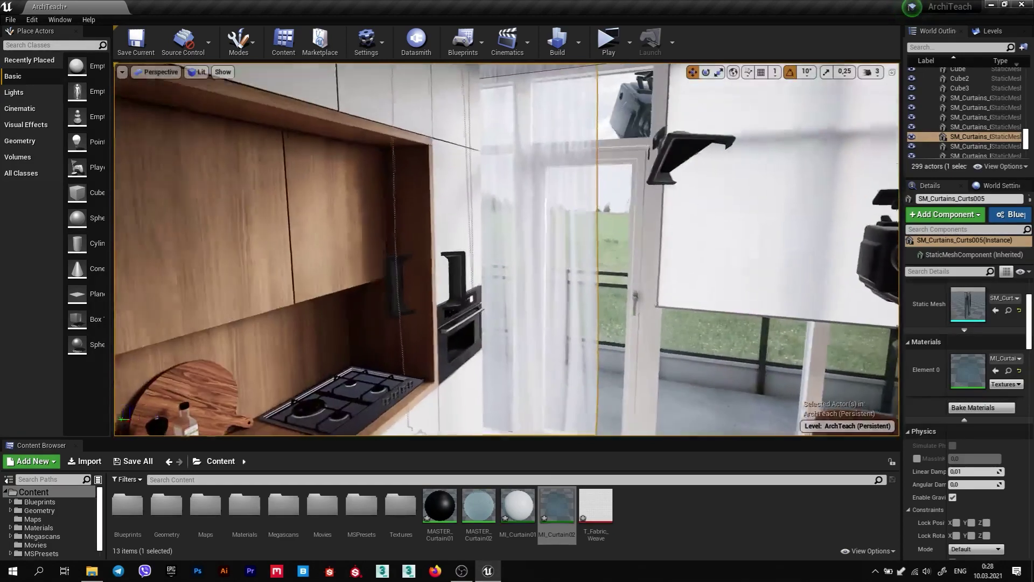
pyautogui.moveTo(469, 256); pyautogui.dragTo(470, 257, button='right')
pyautogui.press('Escape')
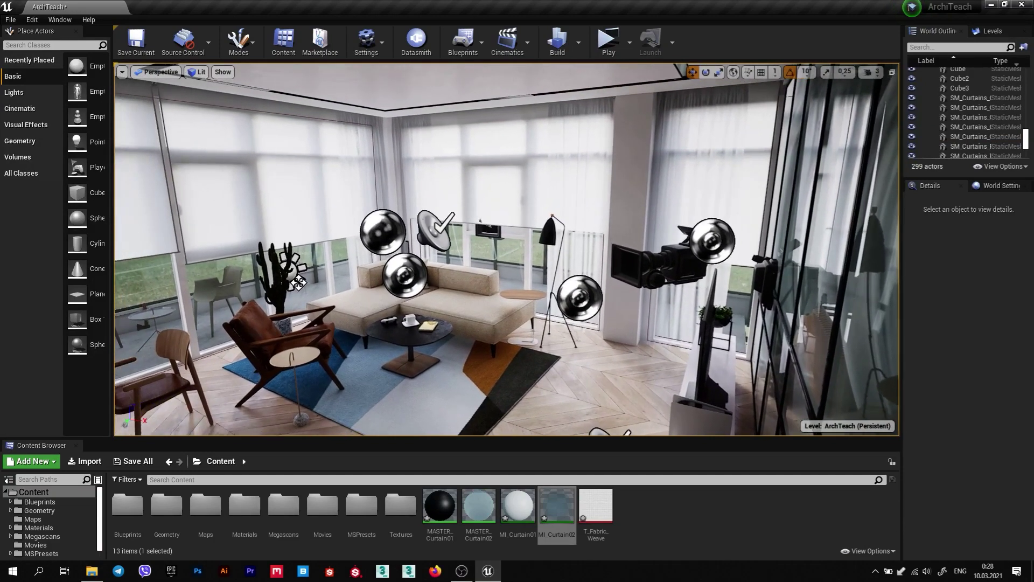